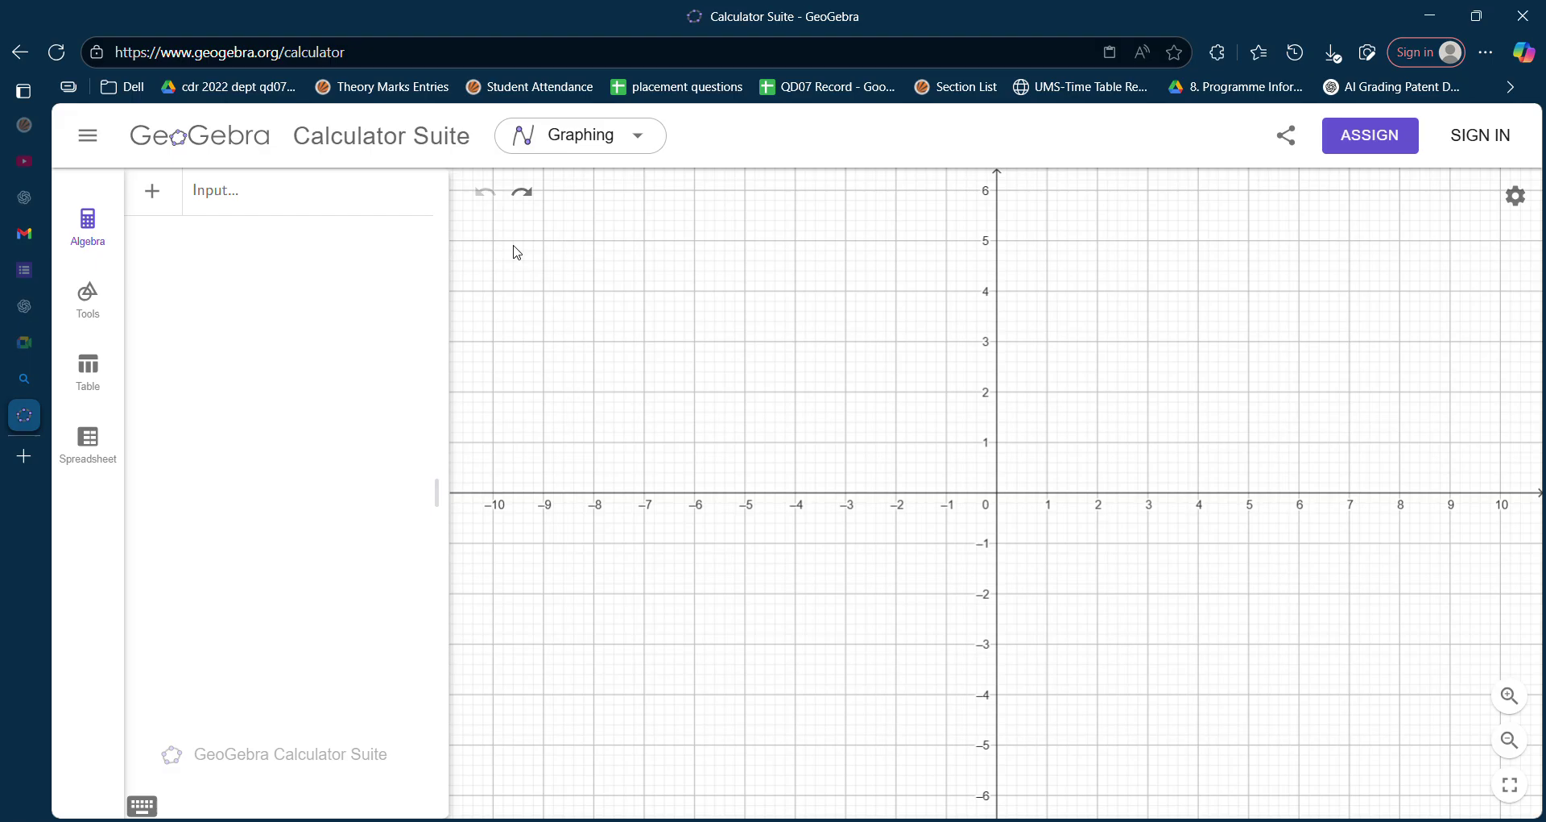
Step: Enter the inequalities x+y≤30, 0x+y≥3 and 0≤y≤12 in the algebra list
{"action": "left_click", "coordinate": [269, 208]}
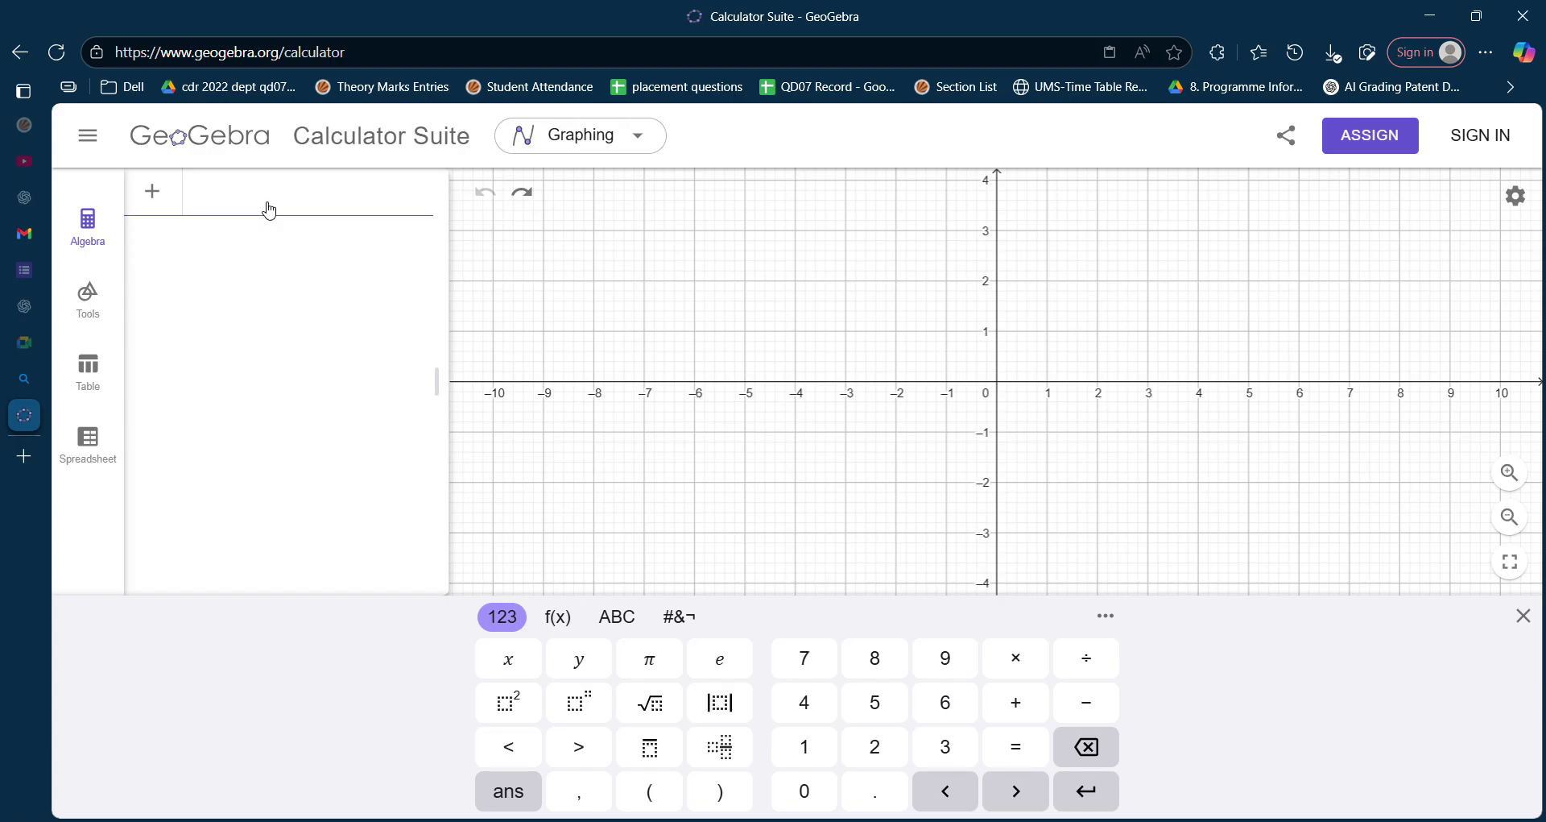
{"action": "type", "text": "x"}
{"action": "type", "text": "+"}
{"action": "type", "text": "y<=3"}
{"action": "type", "text": "0"}
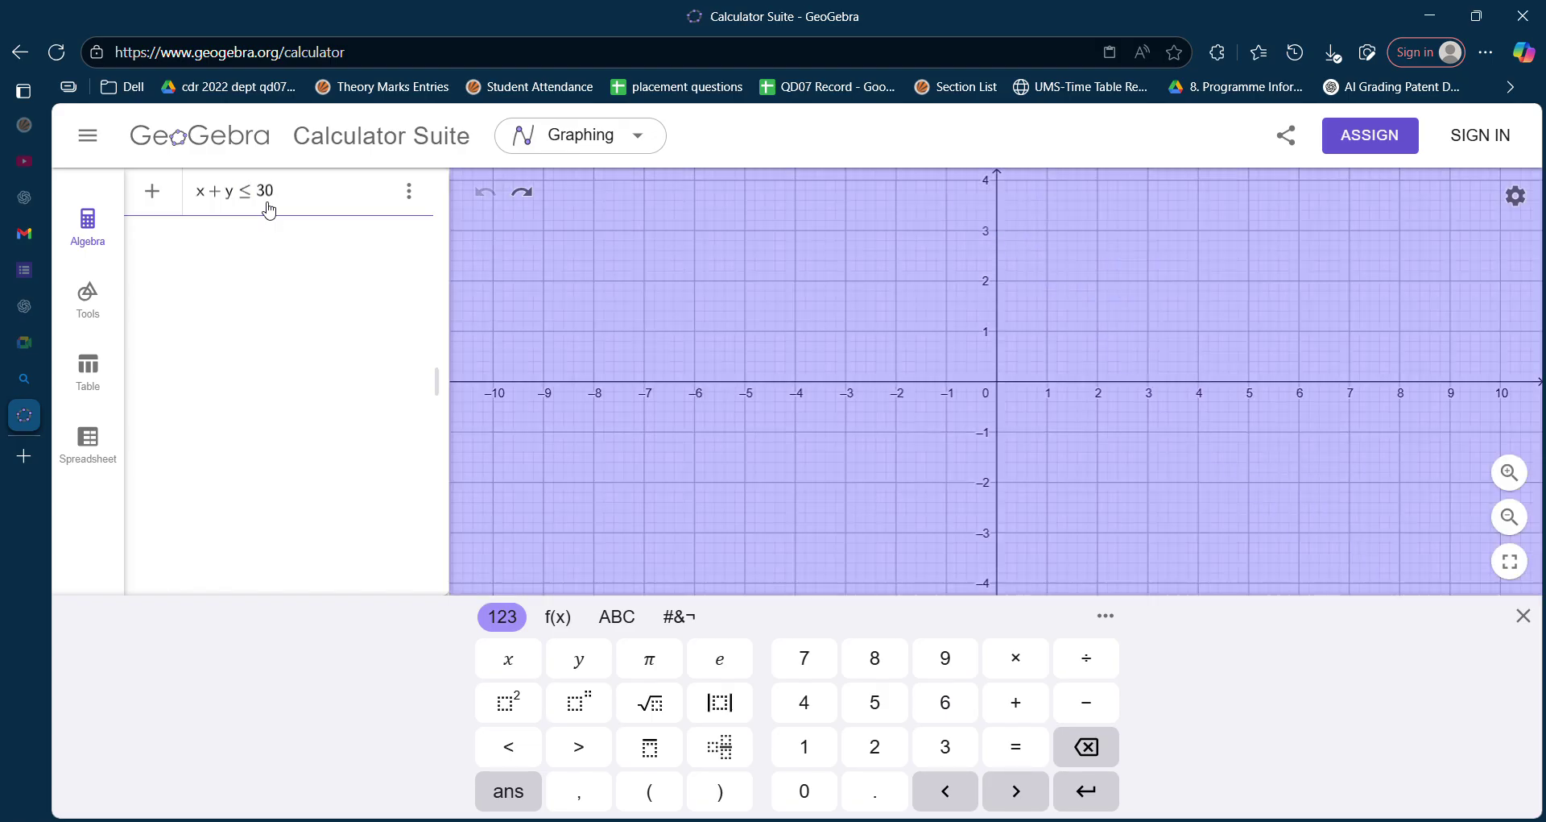
{"action": "key", "text": "Return"}
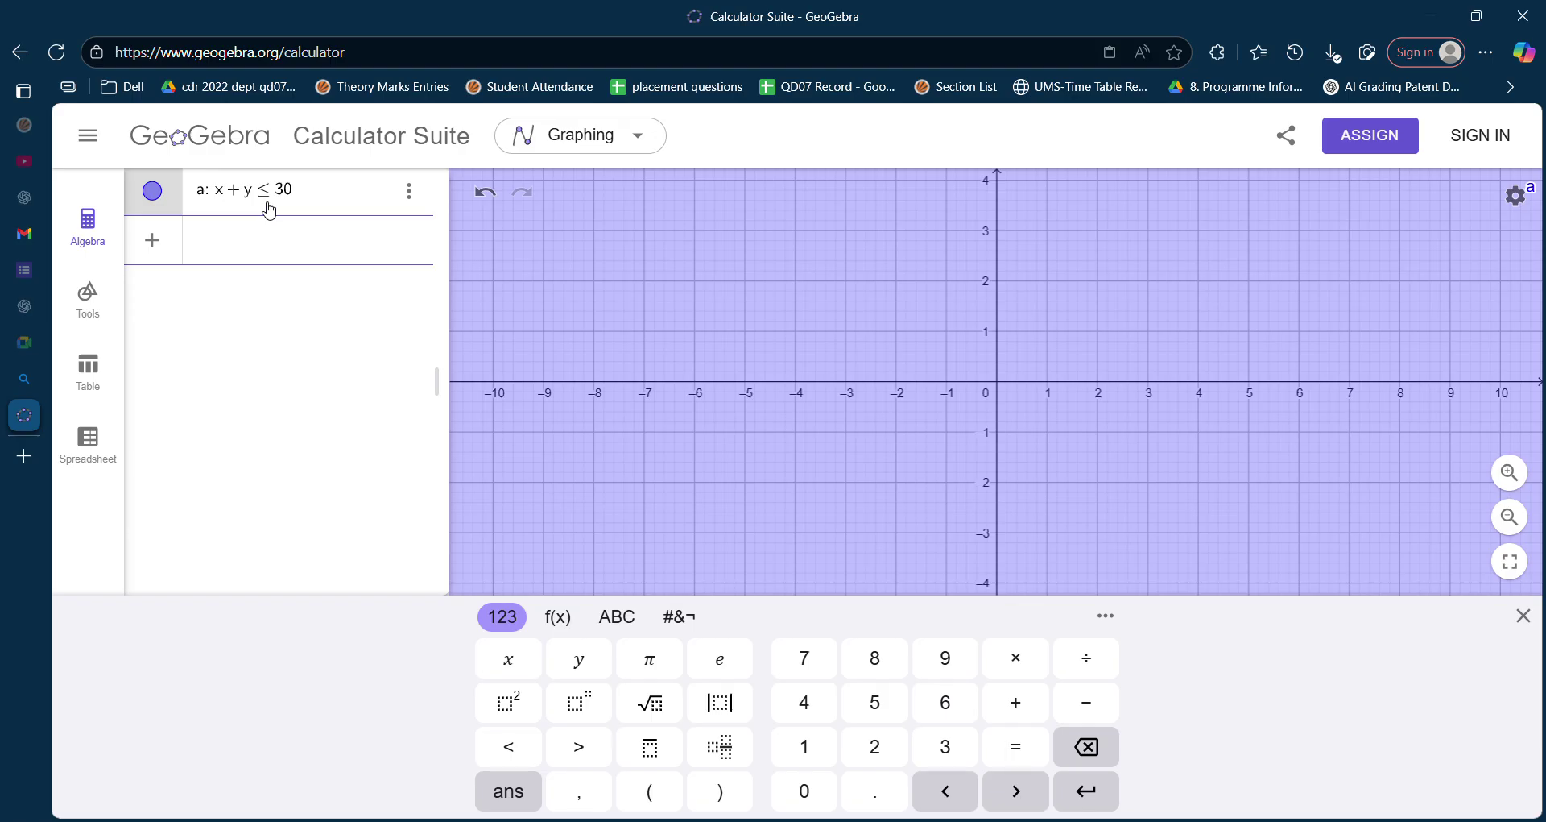
{"action": "type", "text": "0x+"}
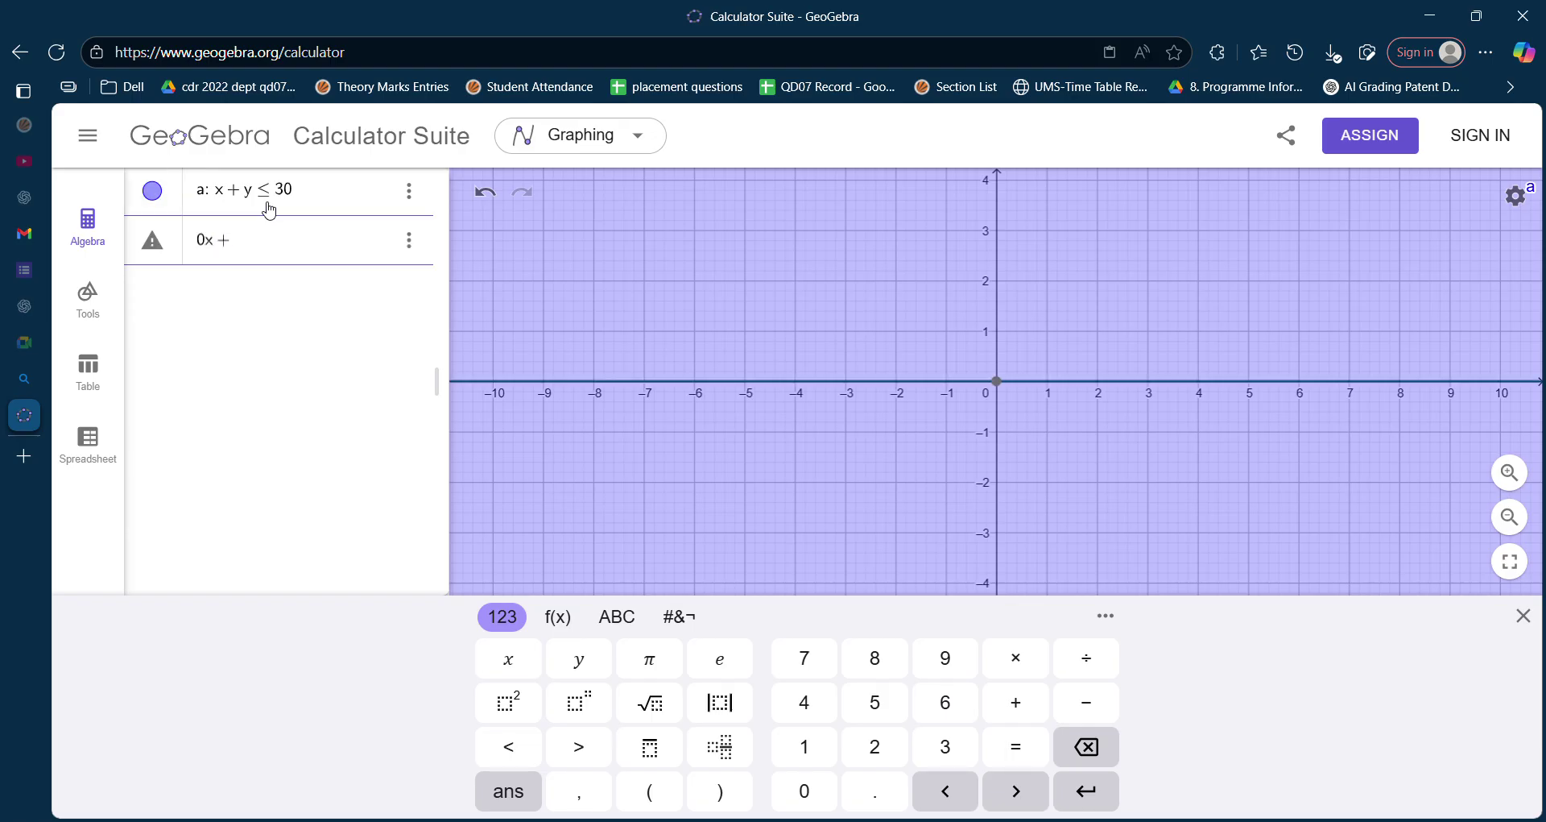
{"action": "type", "text": "y"}
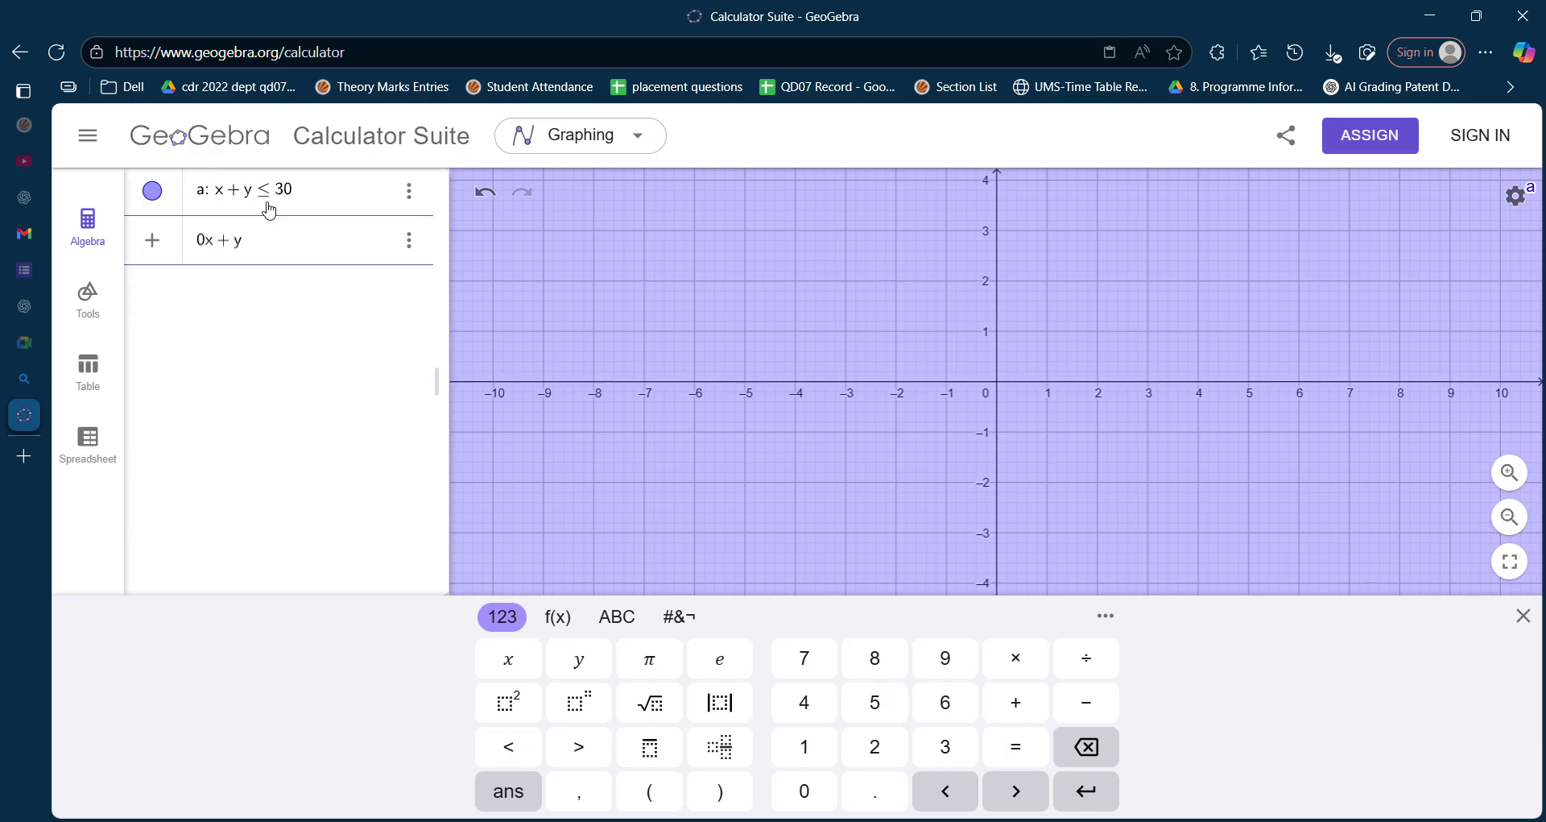
{"action": "type", "text": ">=3"}
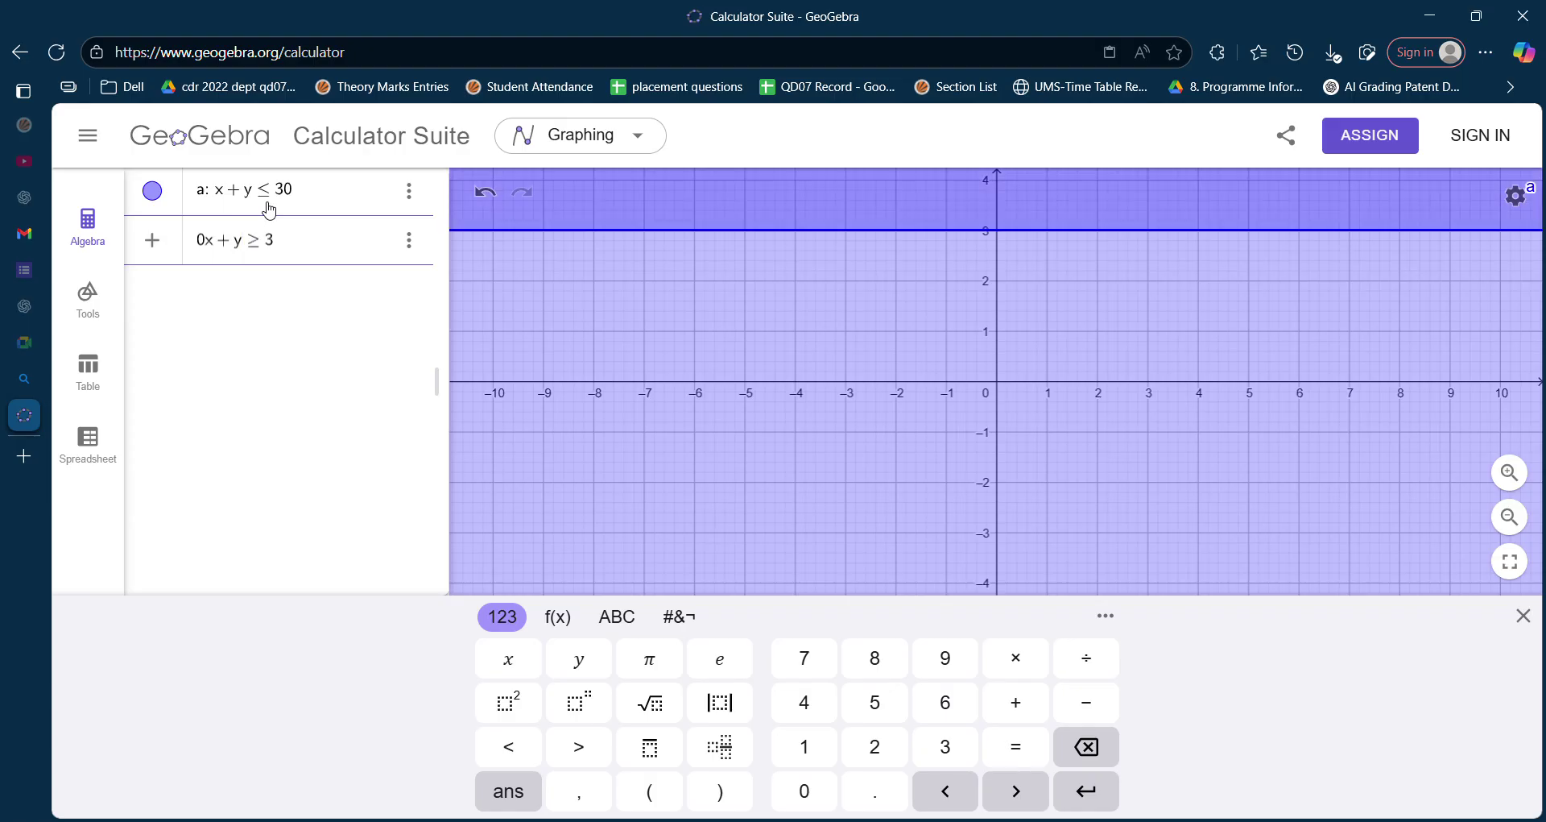
{"action": "key", "text": "Return"}
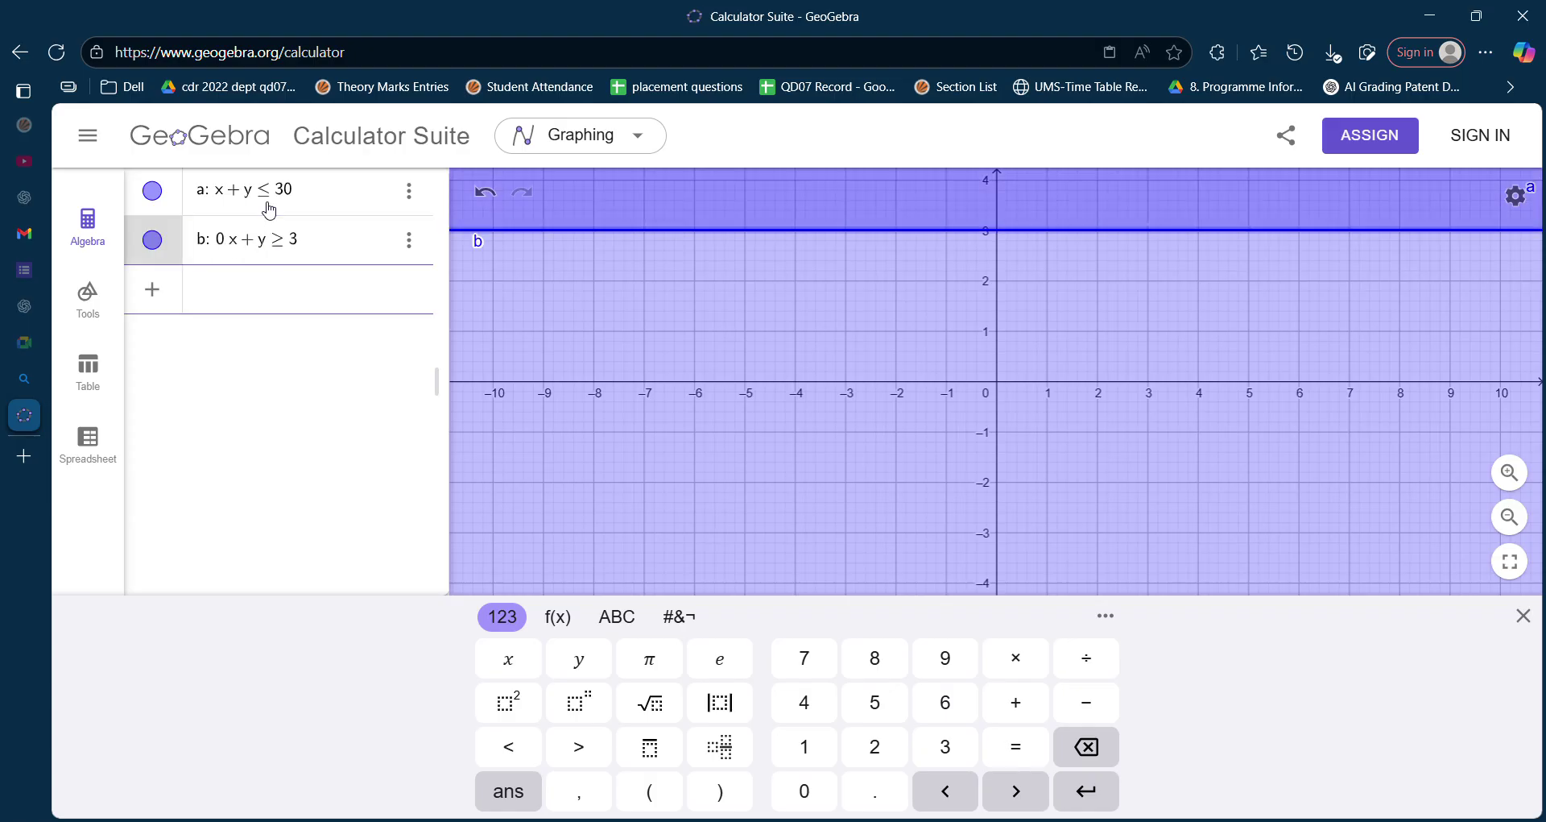
{"action": "type", "text": "0"}
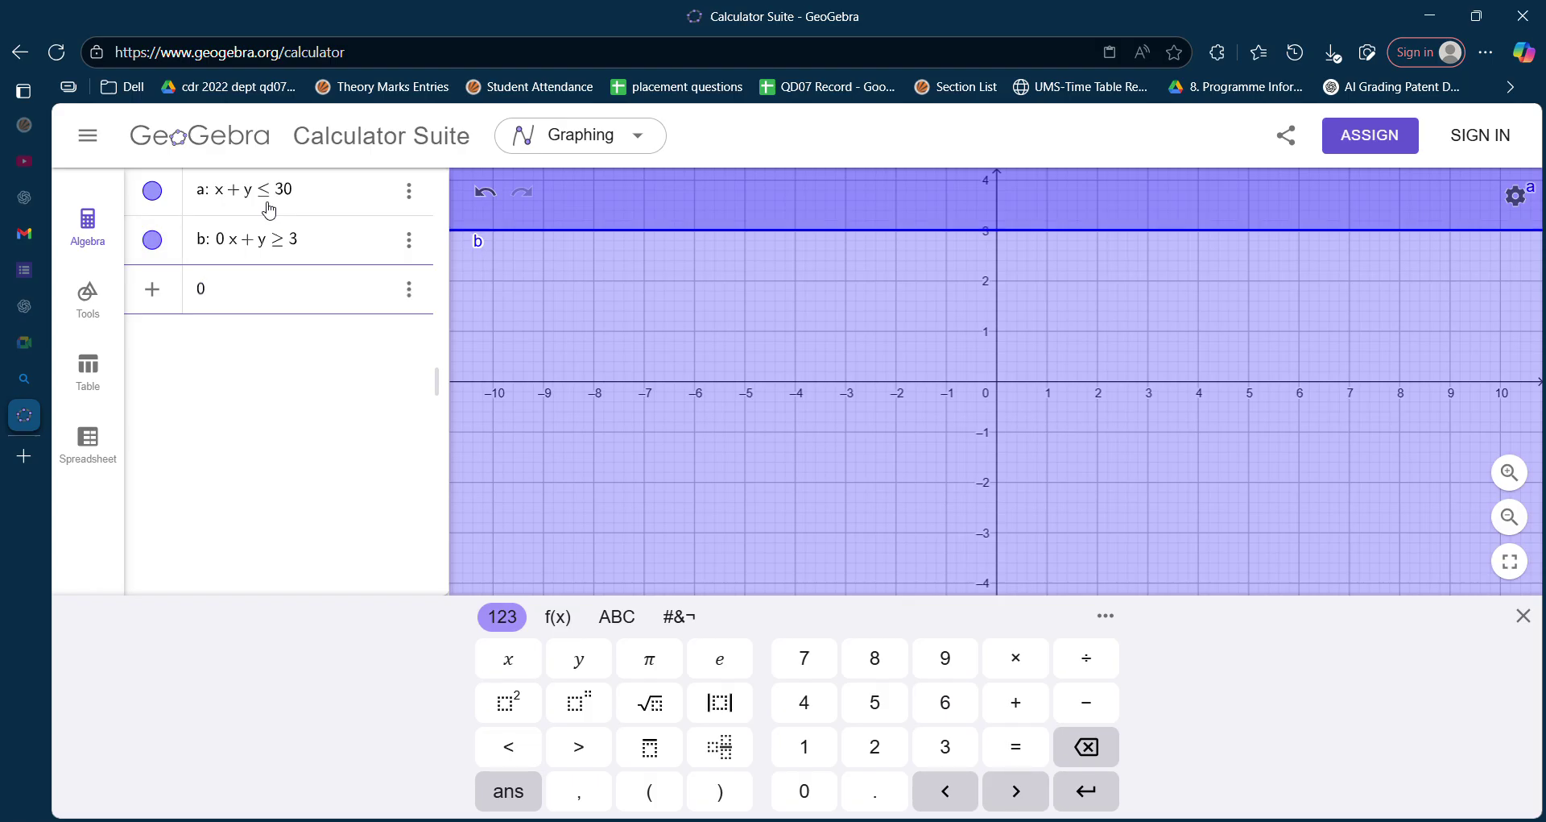
{"action": "type", "text": "<=y<"}
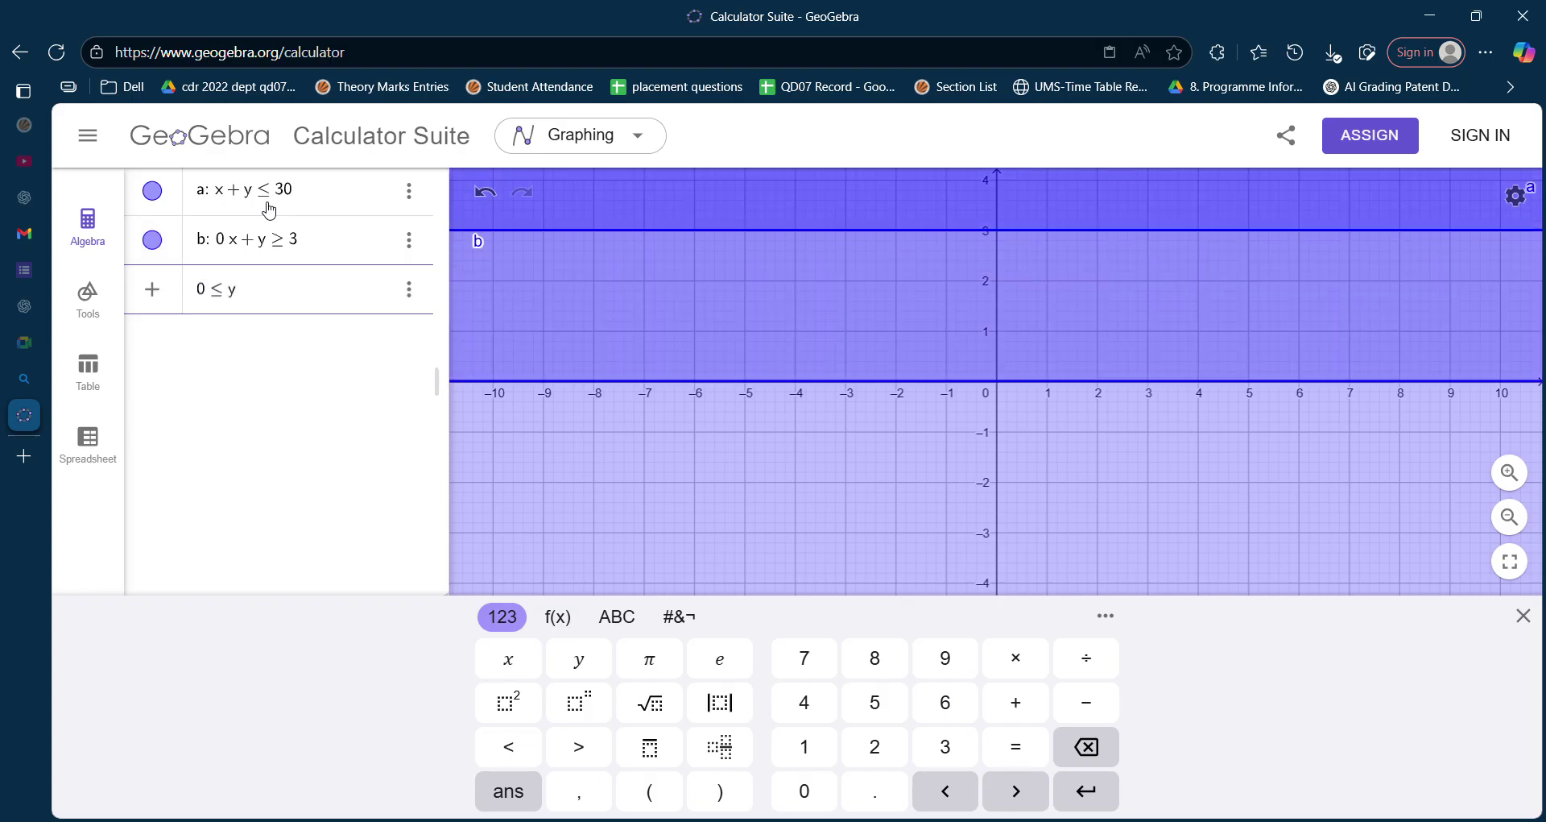
{"action": "type", "text": "="}
{"action": "type", "text": "12"}
{"action": "key", "text": "Return"}
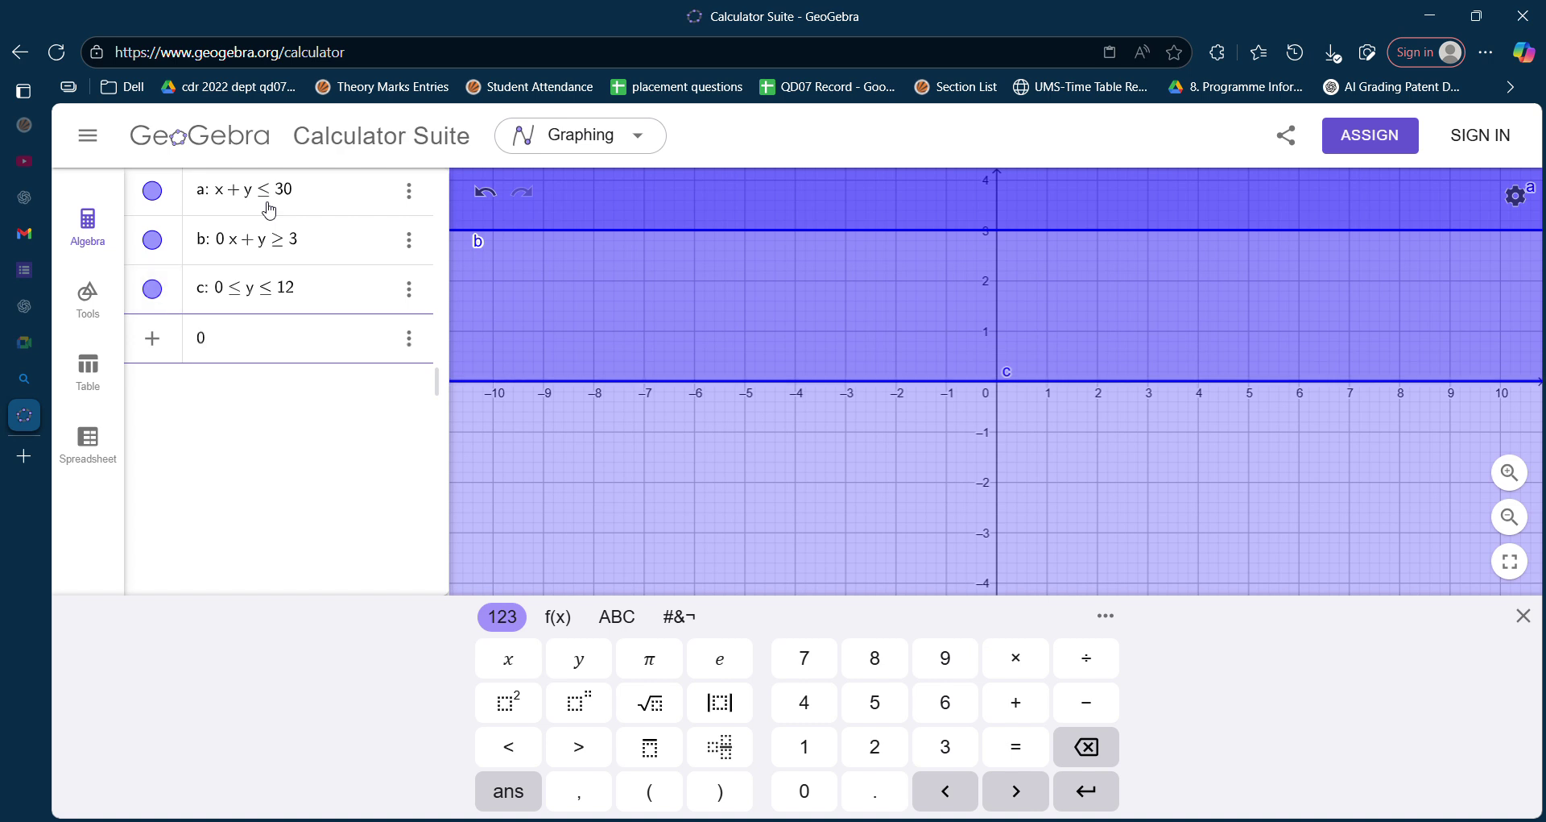
Step: Add the inequalities 0≤x≤20 and x−y≥0, fixing a stray character
{"action": "type", "text": "0<=x"}
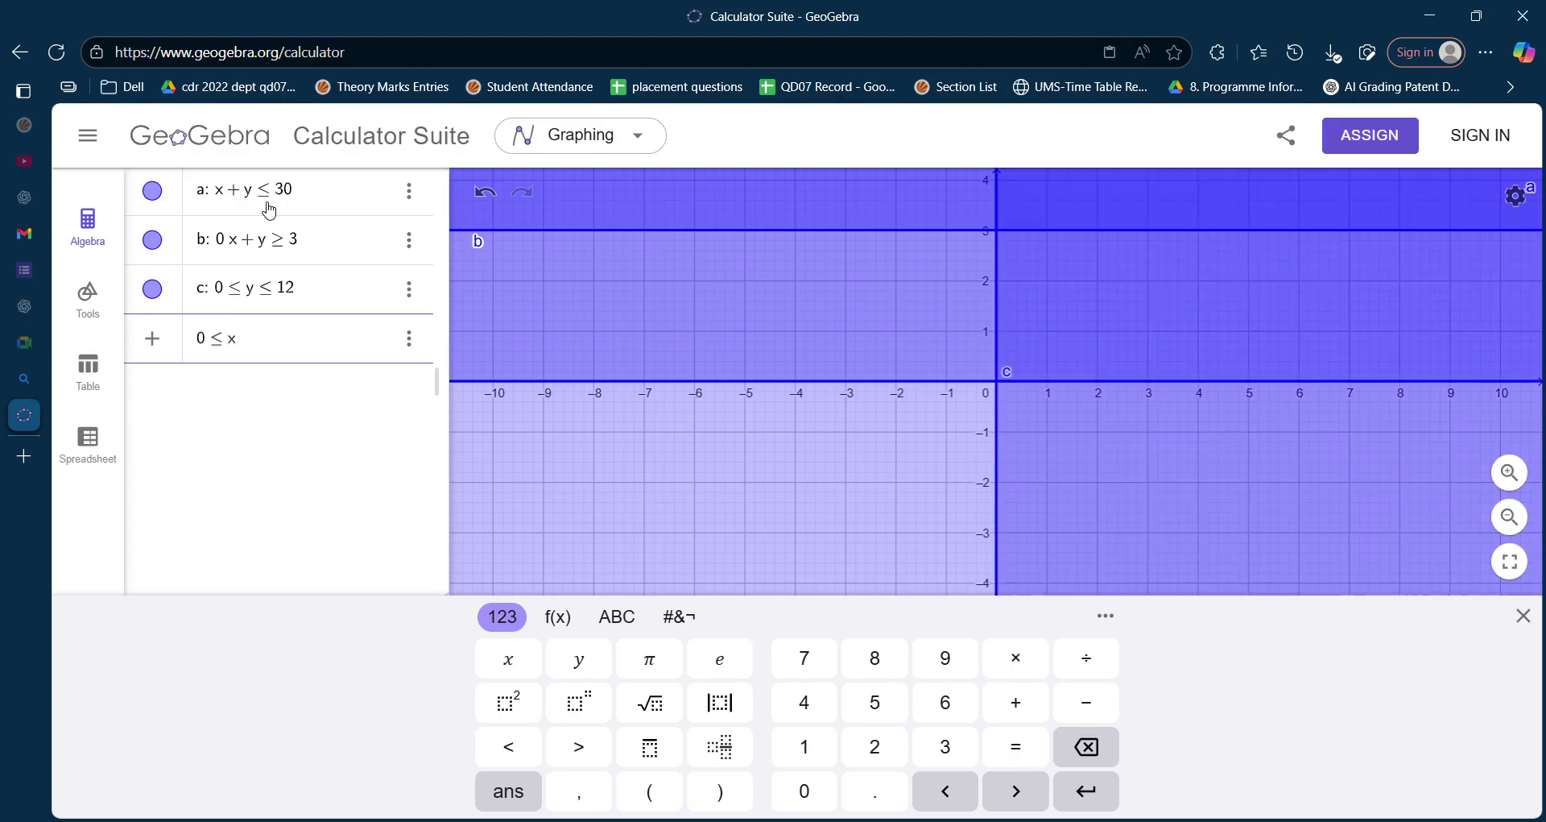
{"action": "type", "text": "<=20"}
{"action": "key", "text": "Return"}
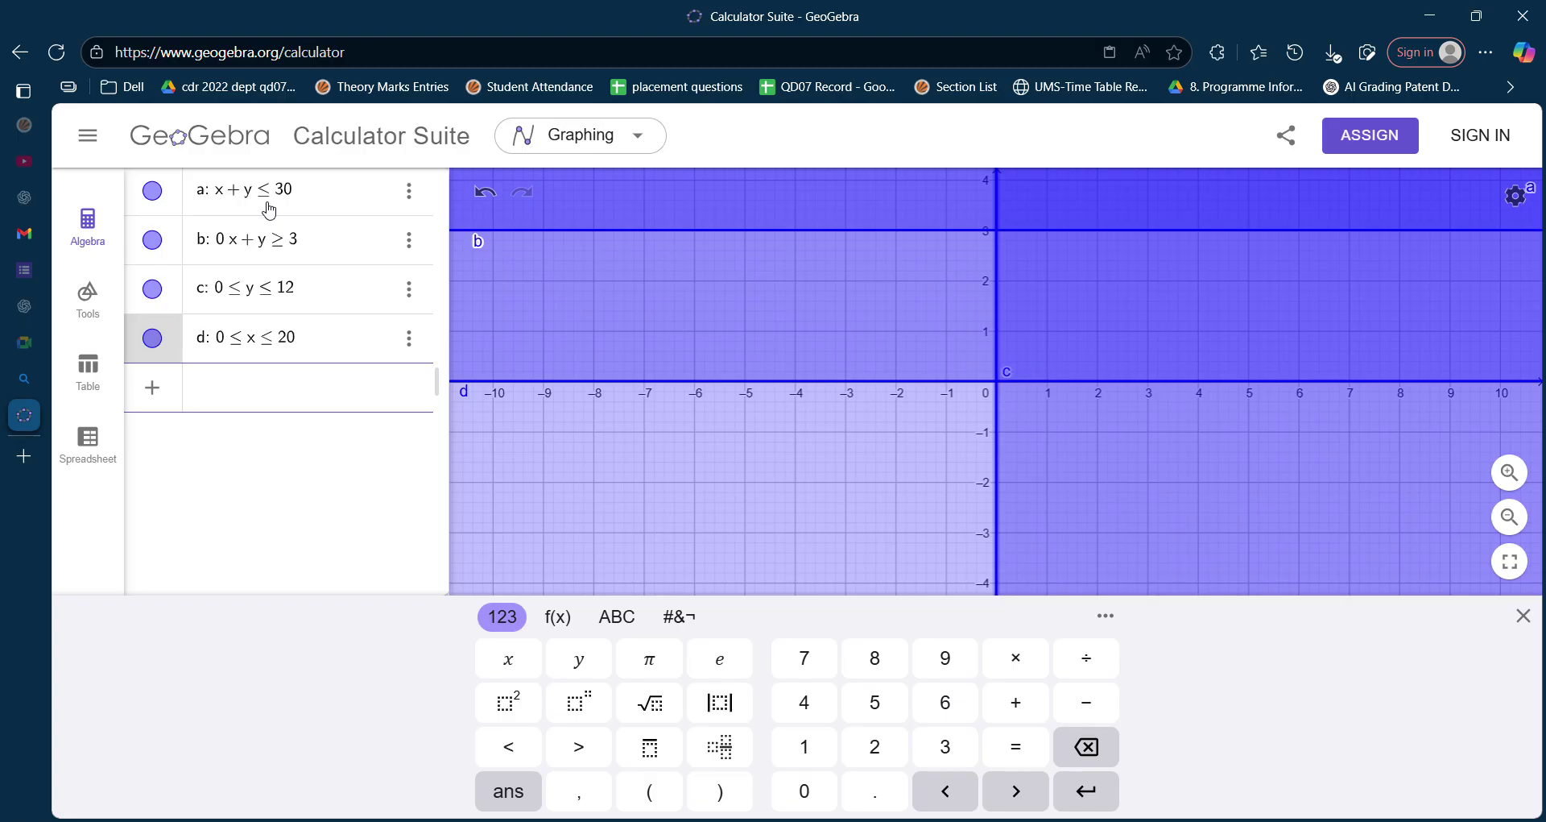
{"action": "type", "text": "x-y?"}
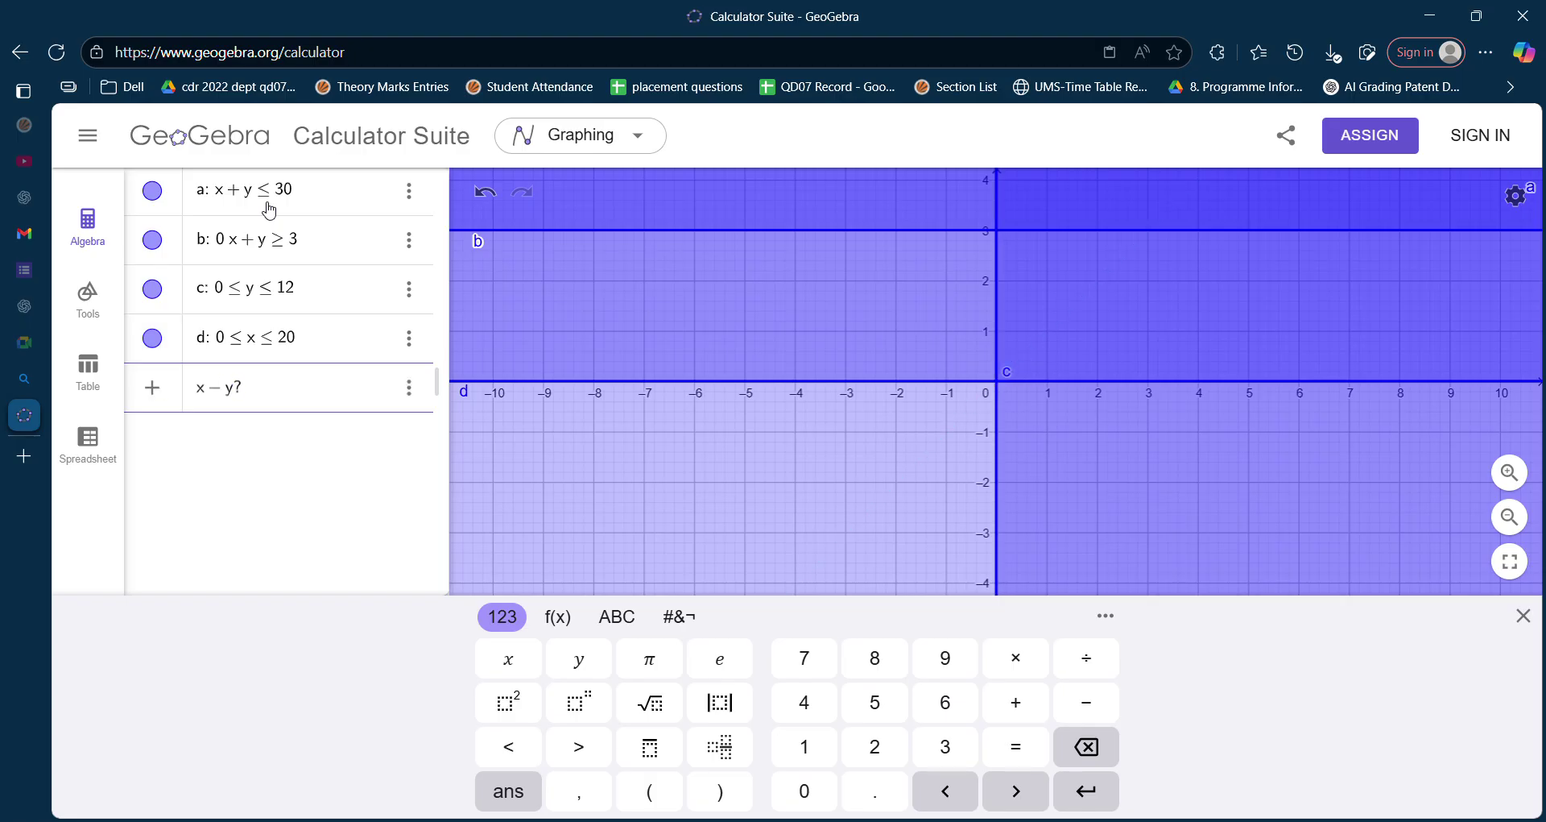
{"action": "key", "text": "BackSpace"}
{"action": "type", "text": ">=0"}
{"action": "key", "text": "Return"}
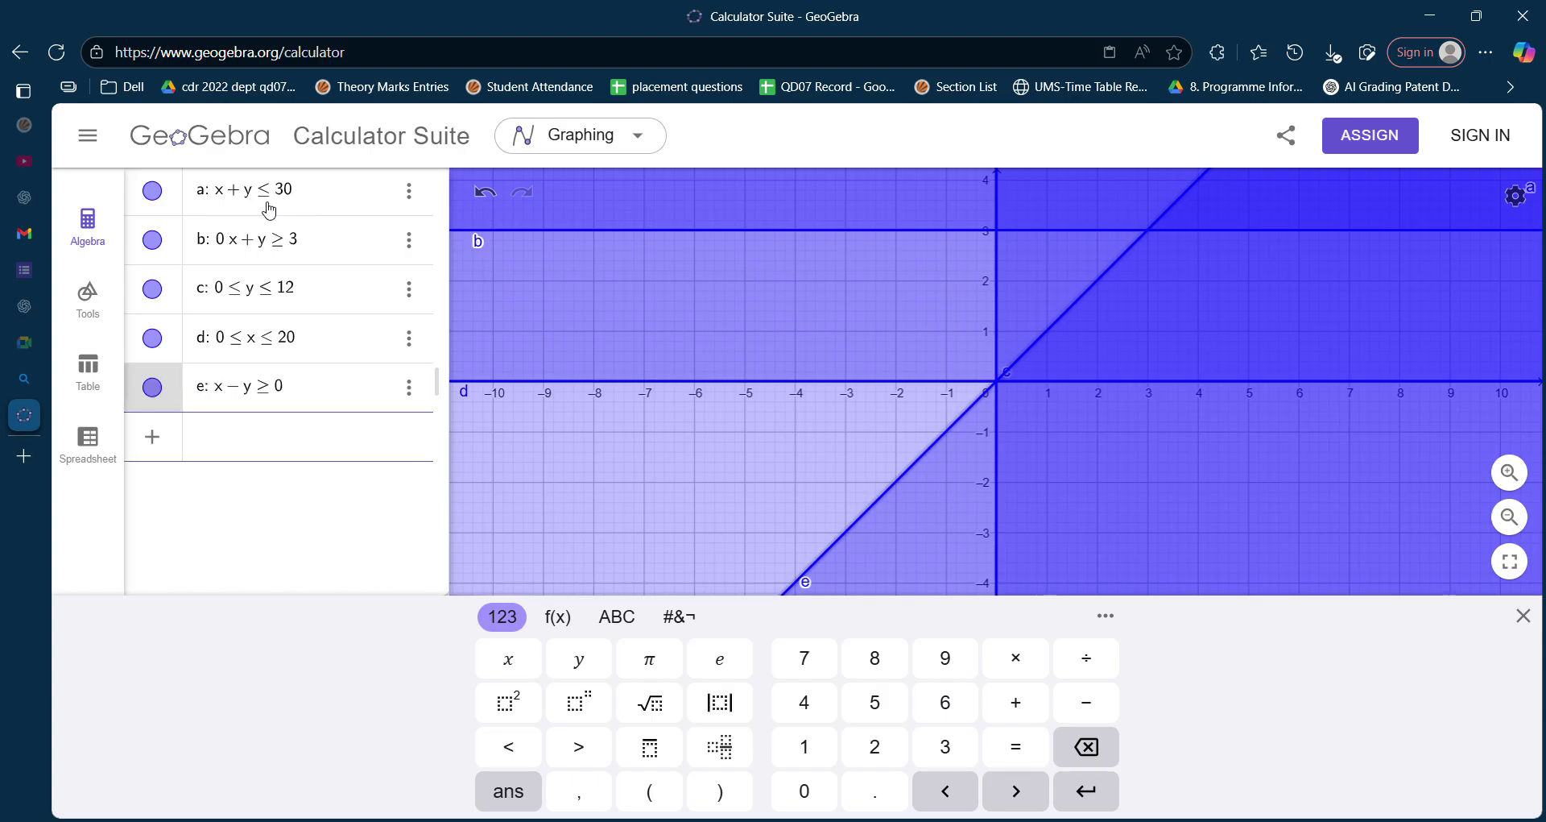
Step: Create f as a∧b∧c∧d∧e, combining all five inequalities into one region
{"action": "scroll", "coordinate": [977, 212], "scroll_direction": "up", "scroll_amount": 3}
{"action": "scroll", "coordinate": [977, 212], "scroll_direction": "down", "scroll_amount": 10}
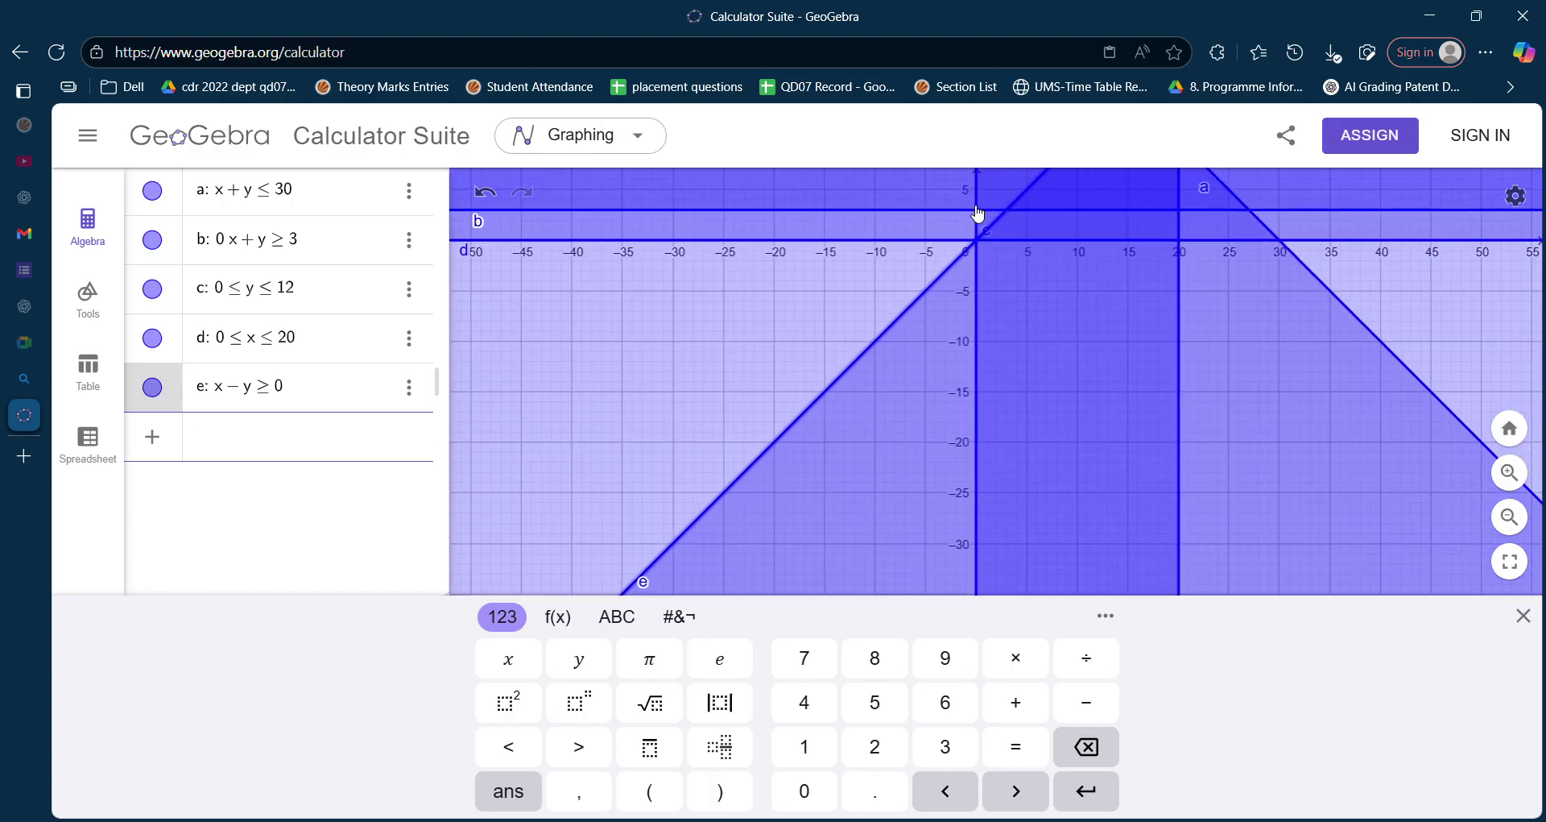
{"action": "scroll", "coordinate": [977, 212], "scroll_direction": "down", "scroll_amount": 4}
{"action": "left_click", "coordinate": [1022, 442]}
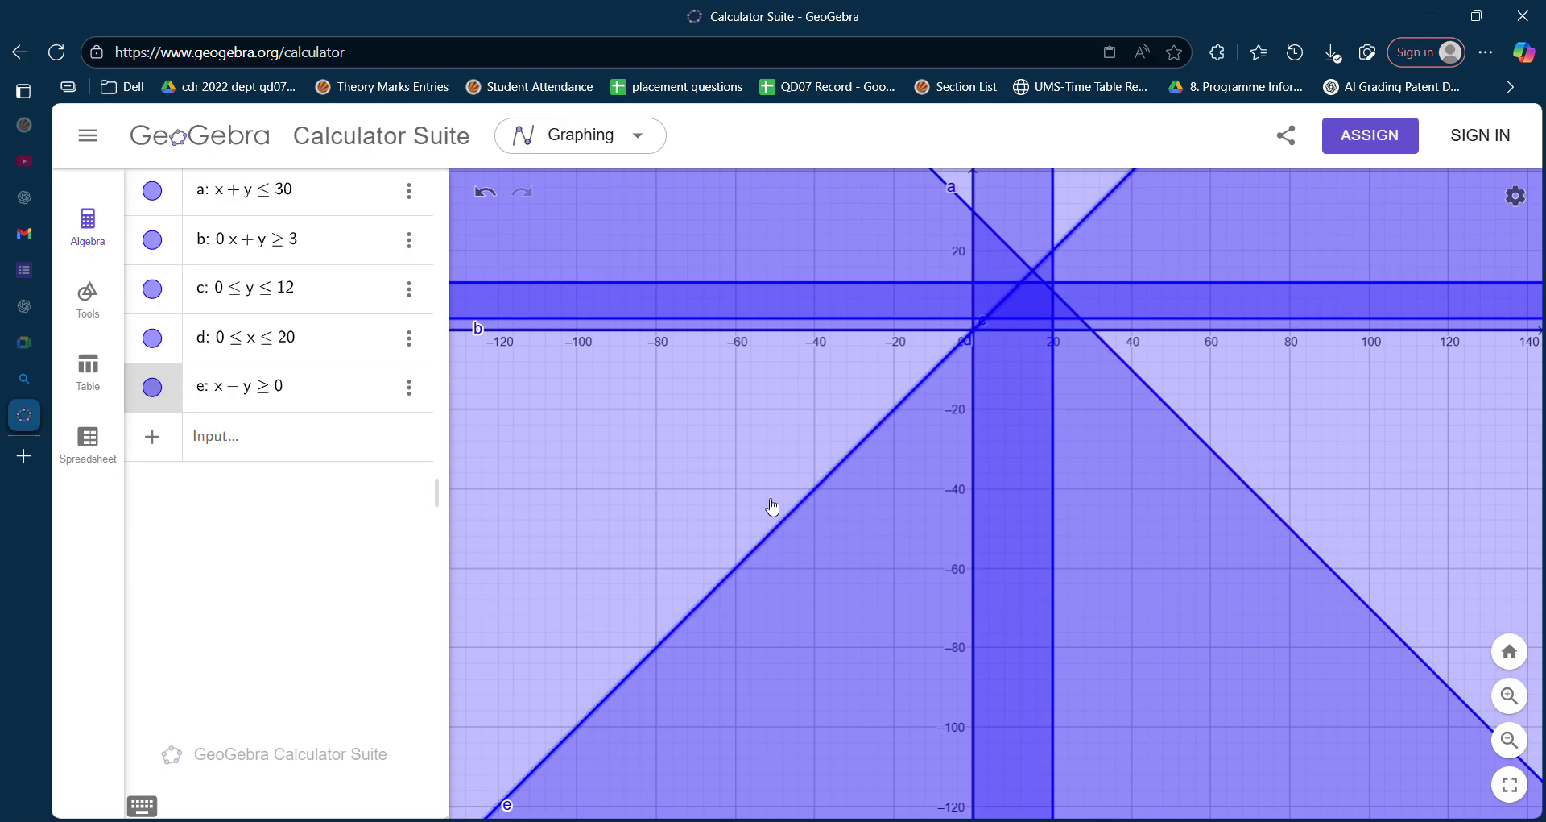
{"action": "left_click", "coordinate": [346, 449]}
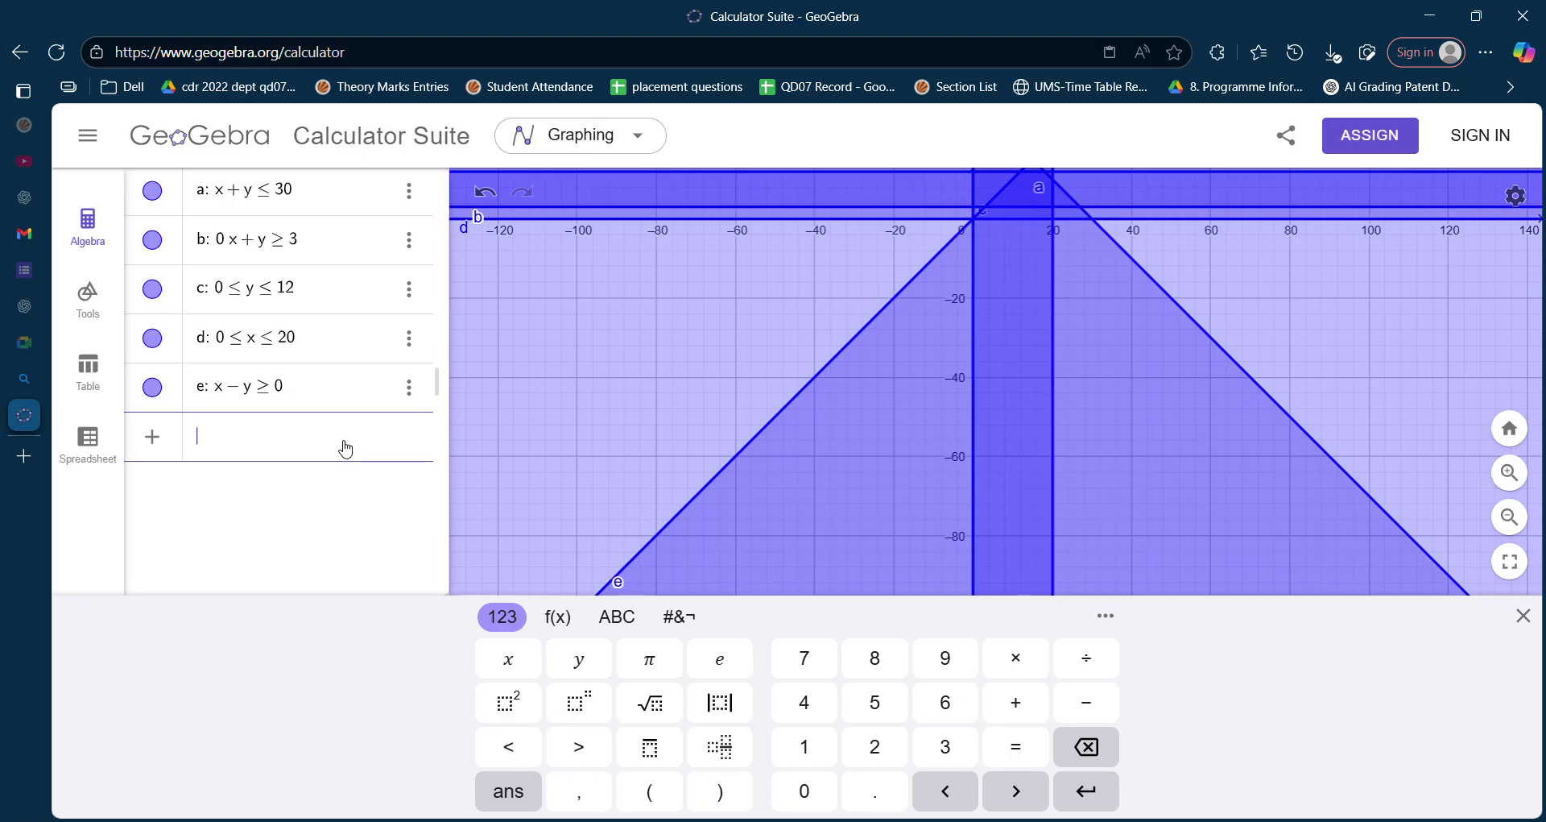
{"action": "type", "text": "a"}
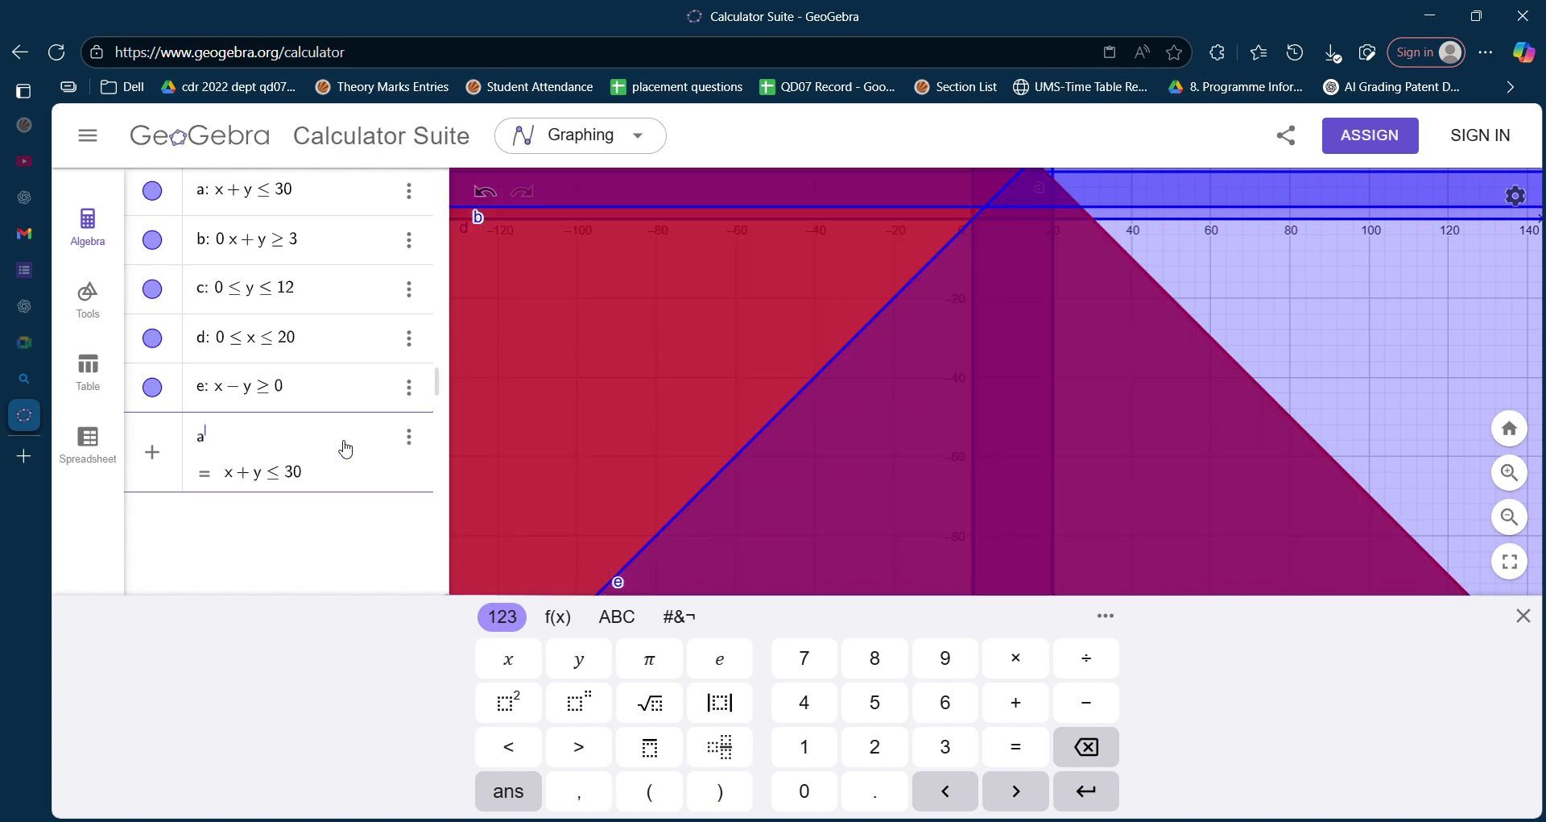
{"action": "type", "text": "&&b&c"}
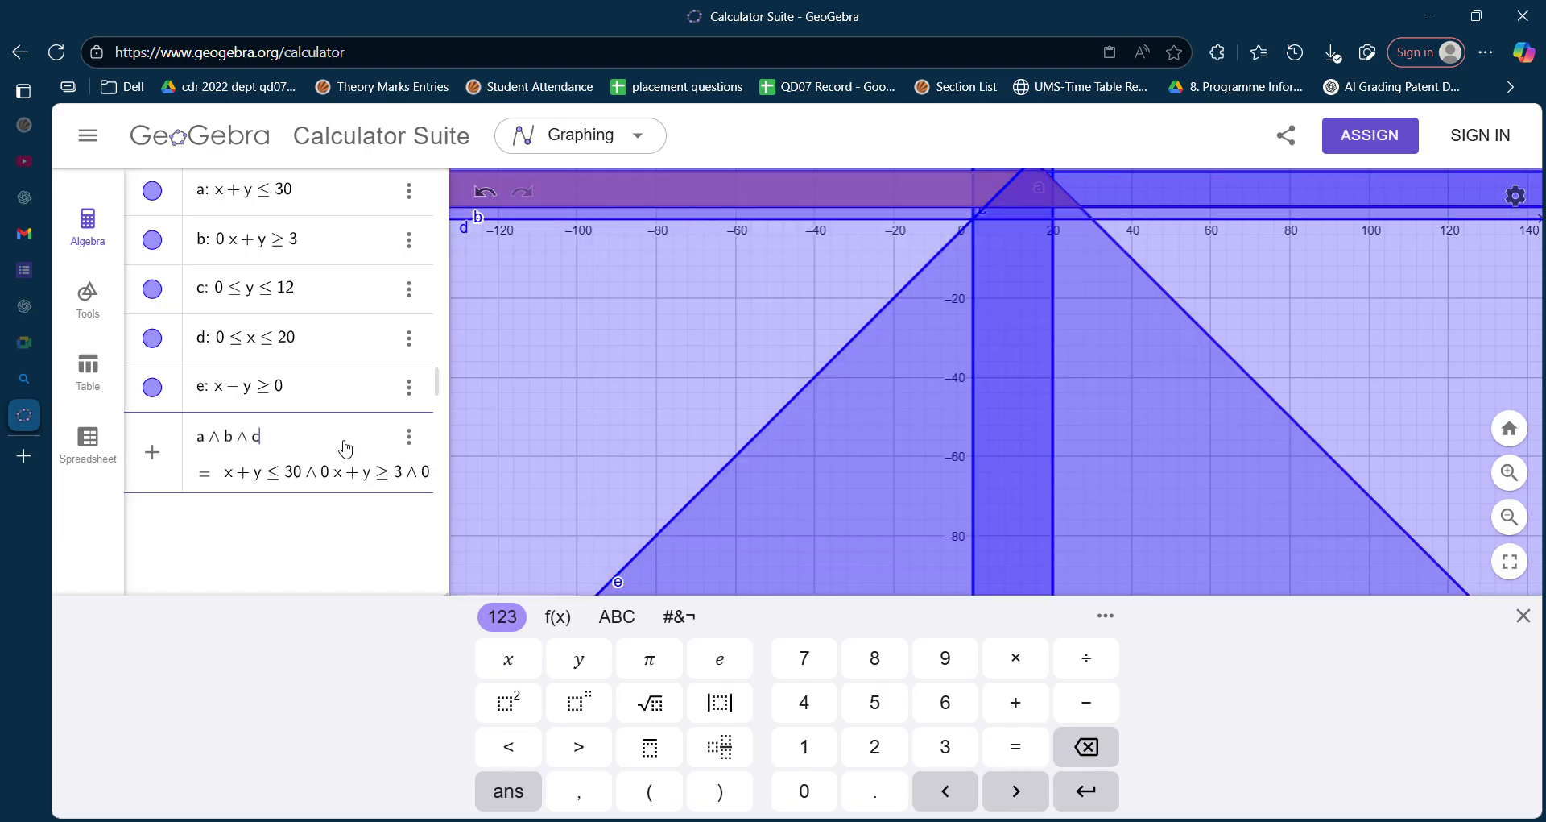
{"action": "type", "text": "&d&e"}
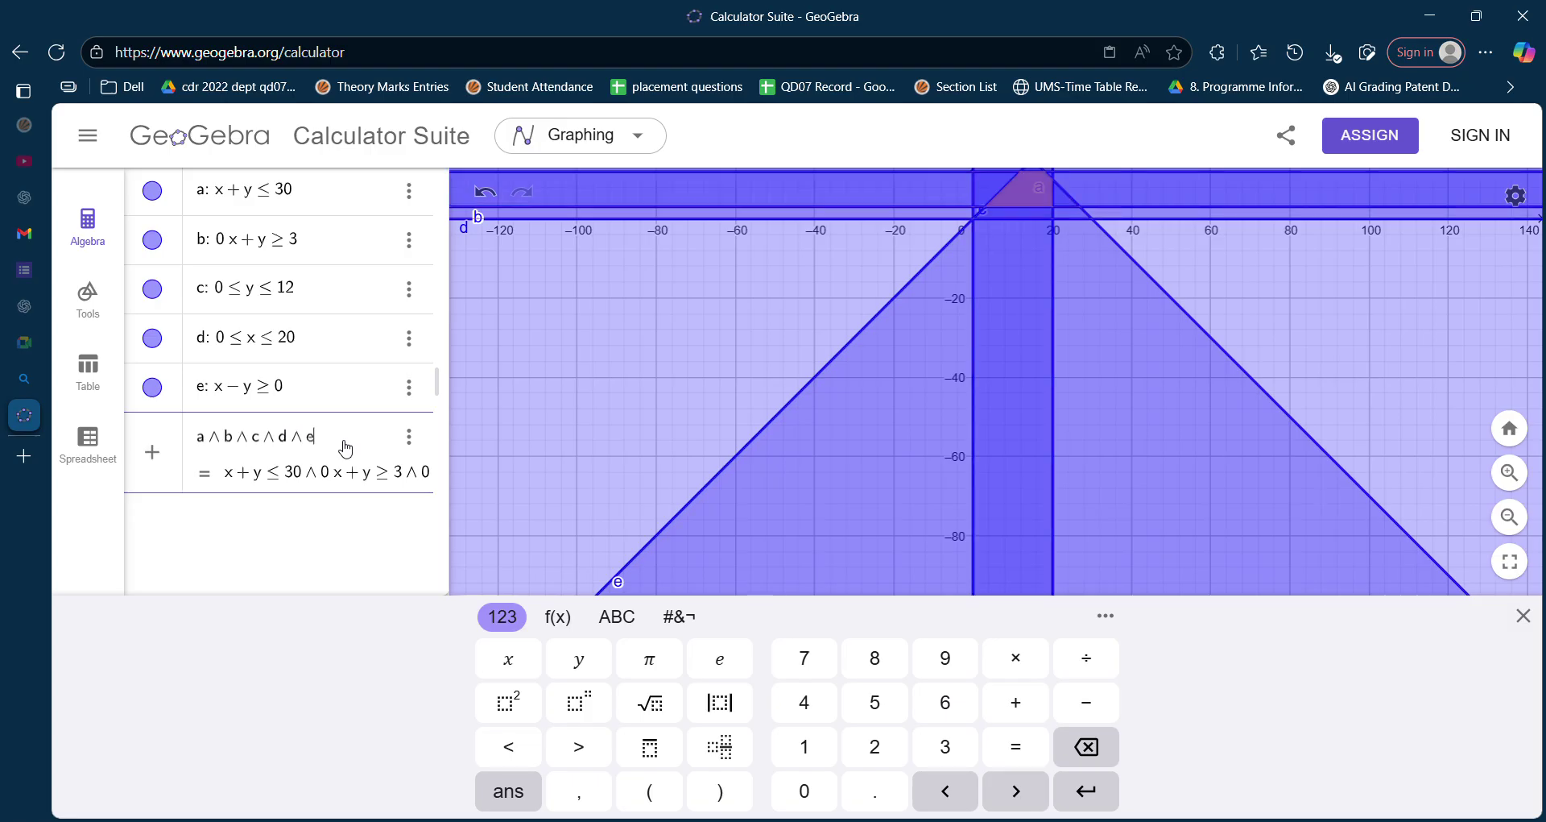
{"action": "key", "text": "Return"}
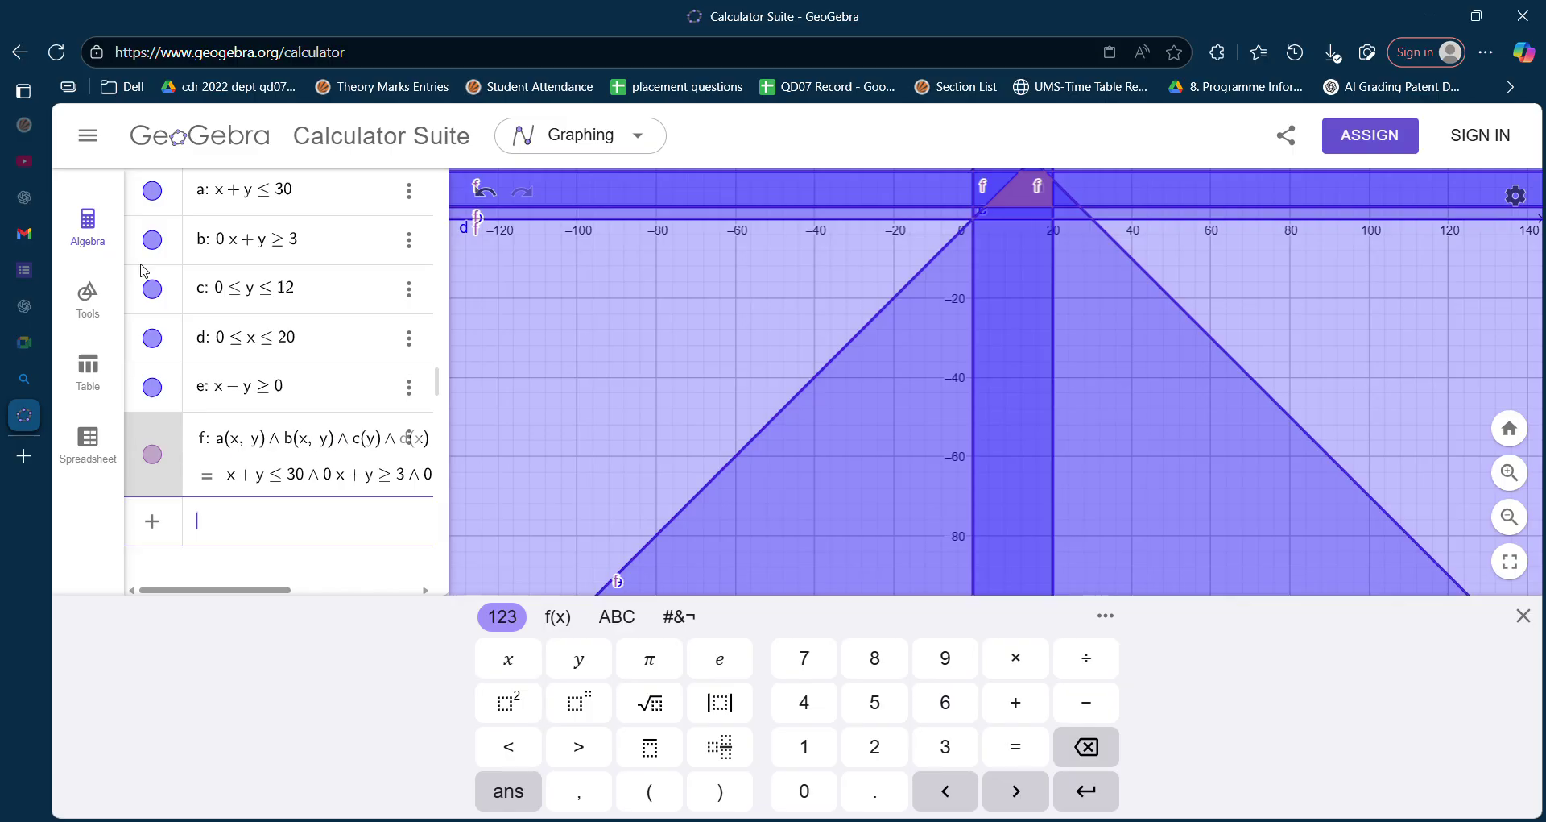
Step: Hide inequalities a, b, c, d and e so only region f stays shaded
{"action": "left_click", "coordinate": [153, 192]}
{"action": "left_click", "coordinate": [153, 239]}
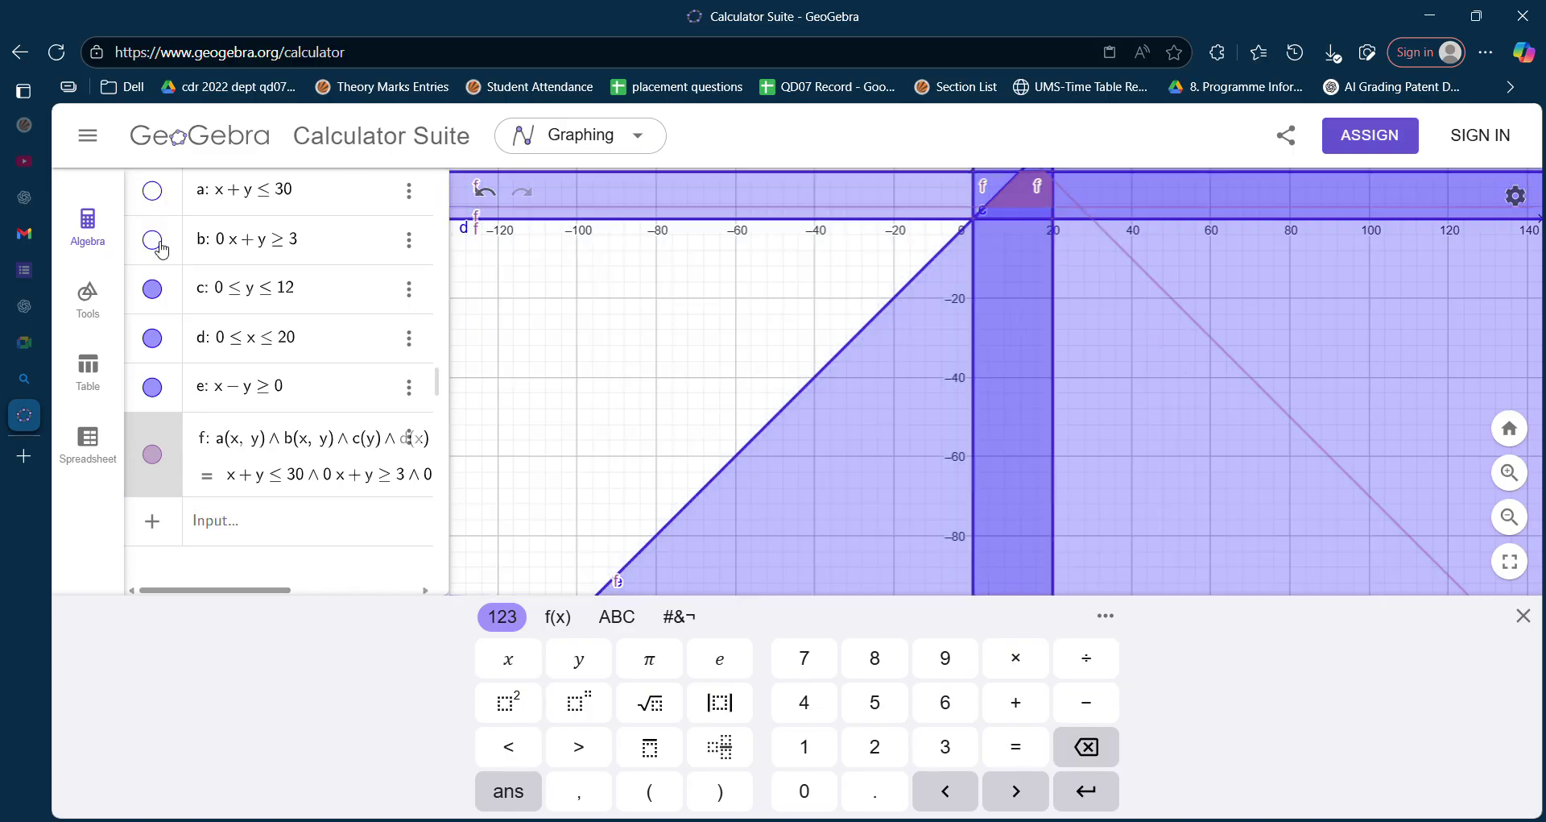
{"action": "left_click", "coordinate": [153, 288]}
{"action": "left_click", "coordinate": [153, 339]}
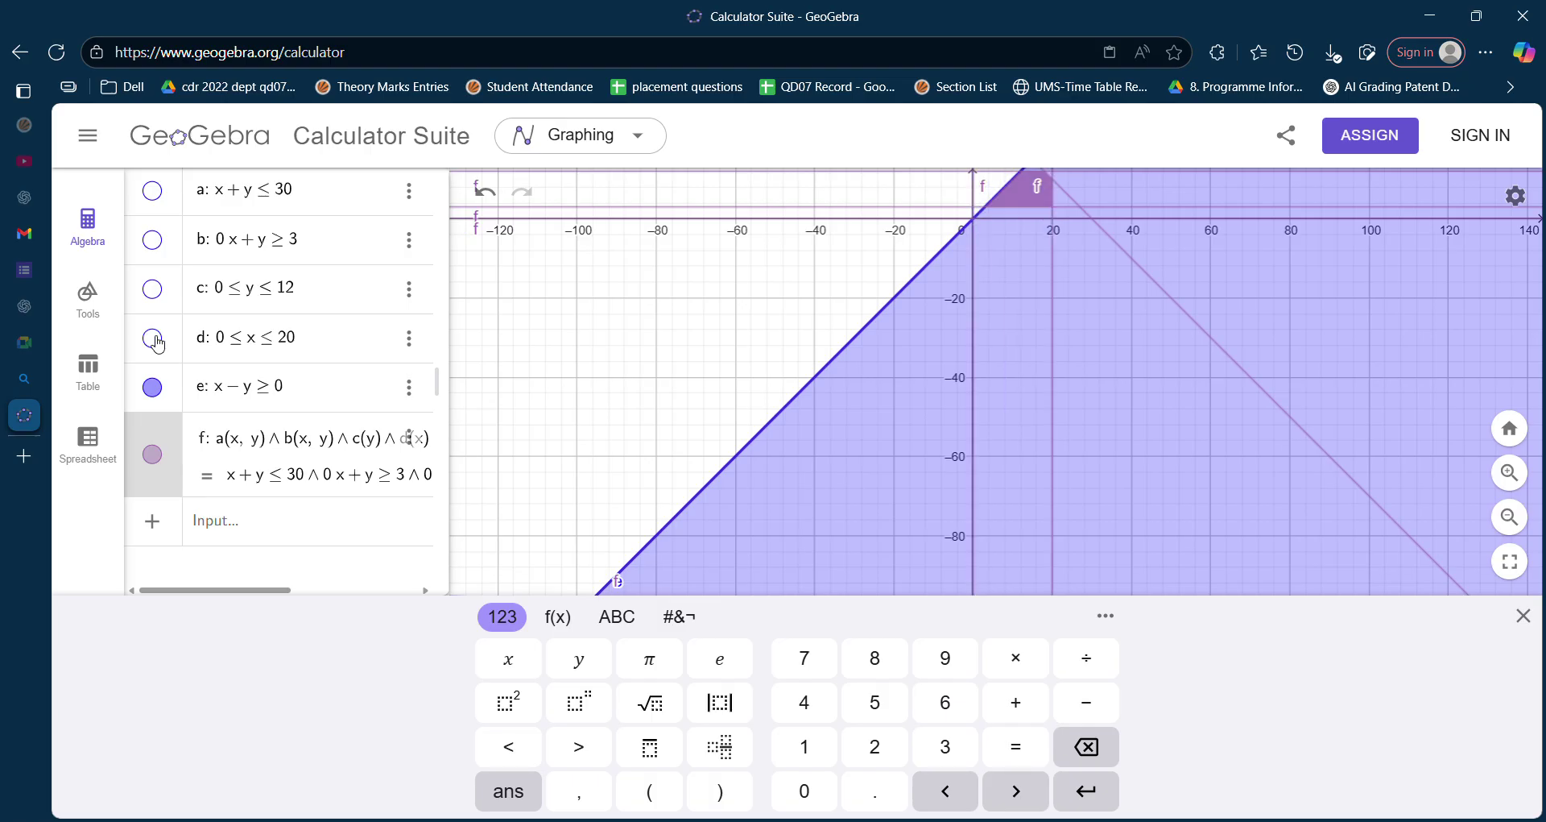
{"action": "left_click", "coordinate": [155, 388]}
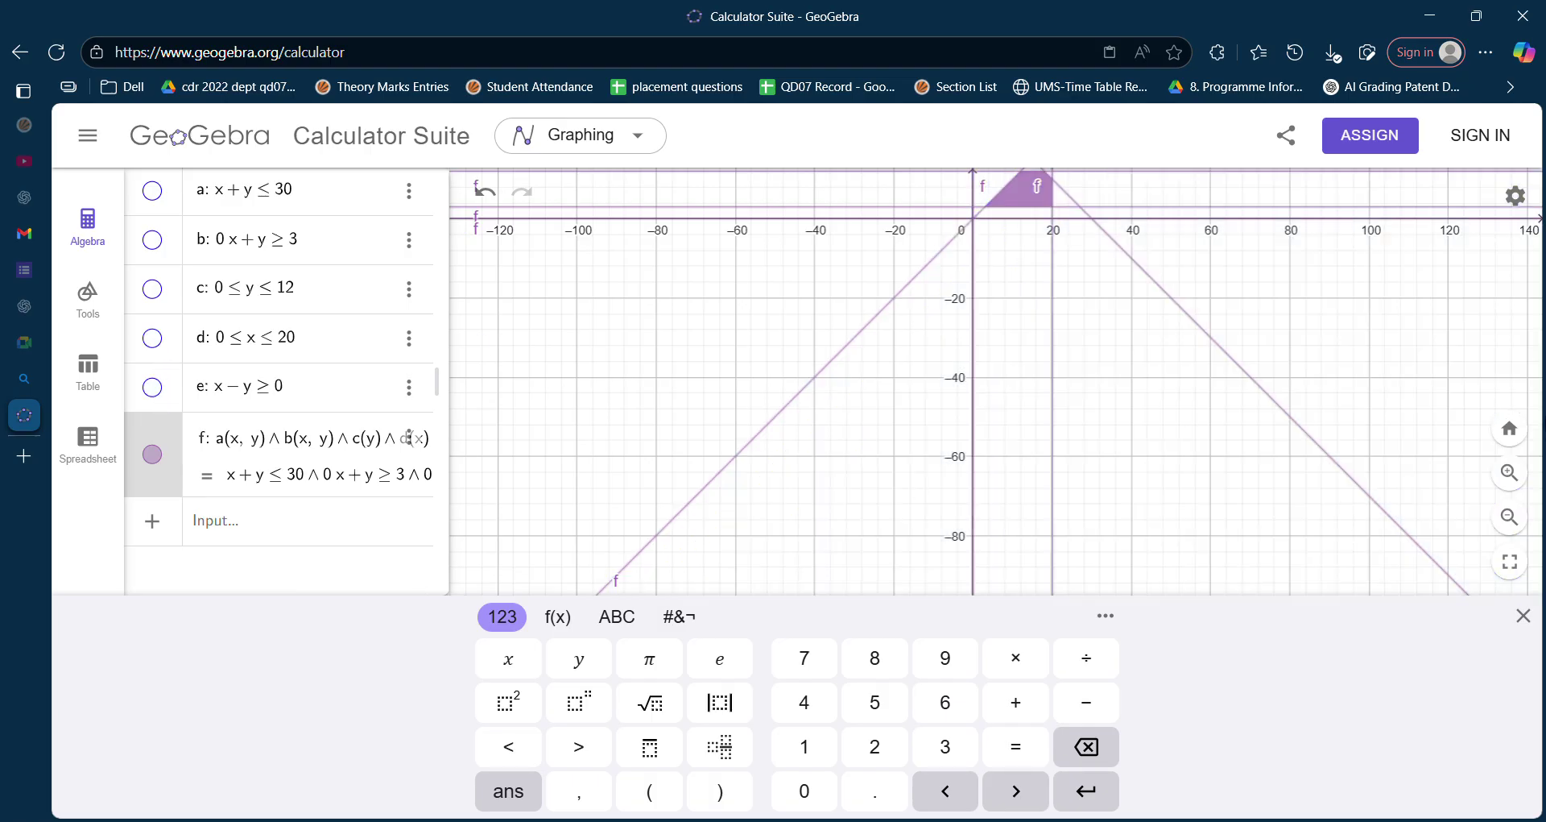
{"action": "left_click", "coordinate": [1521, 524]}
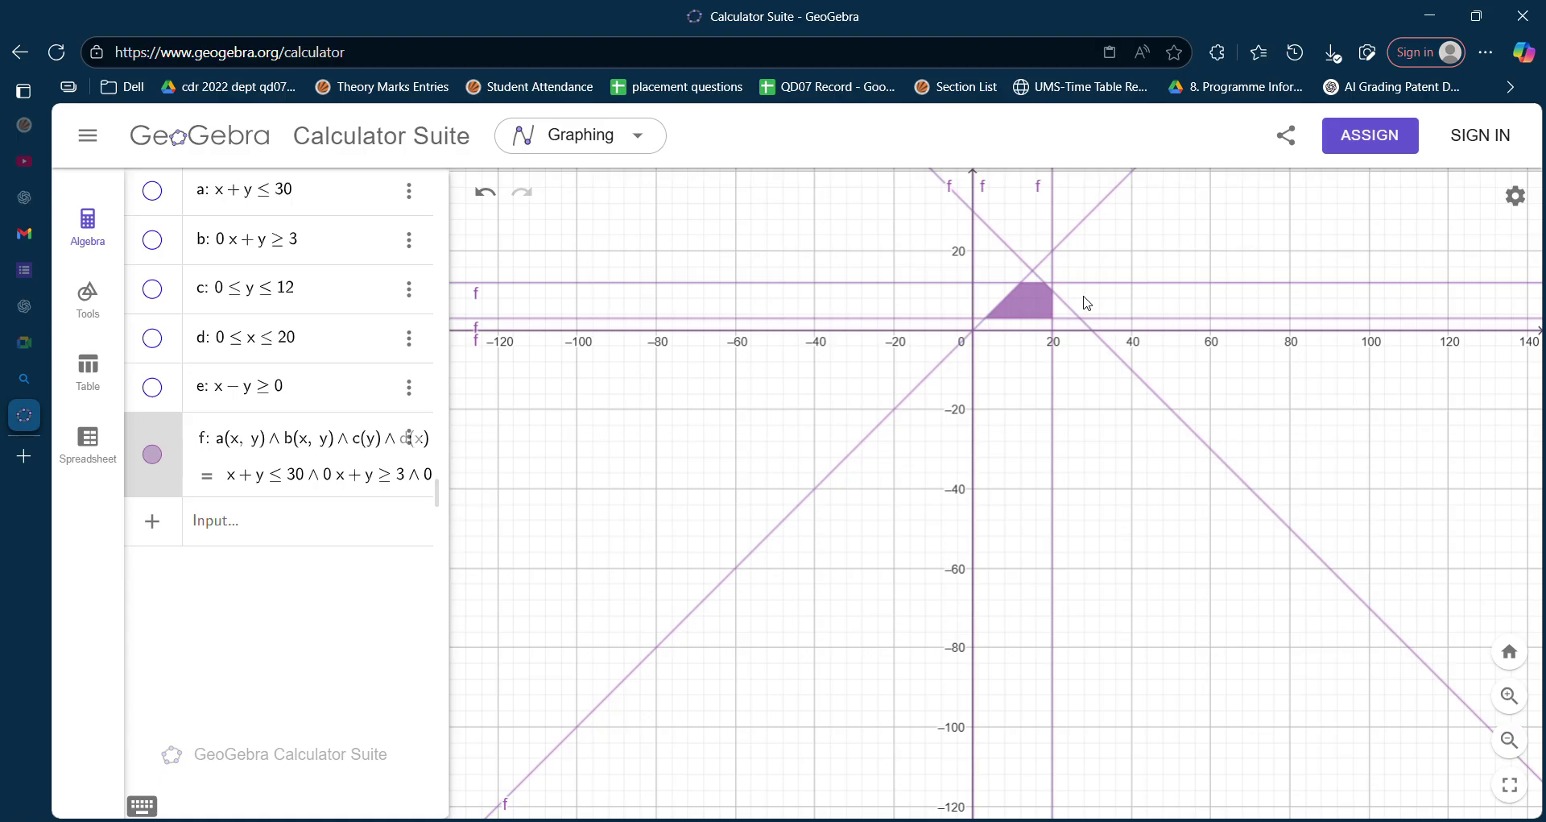
{"action": "left_click", "coordinate": [307, 539]}
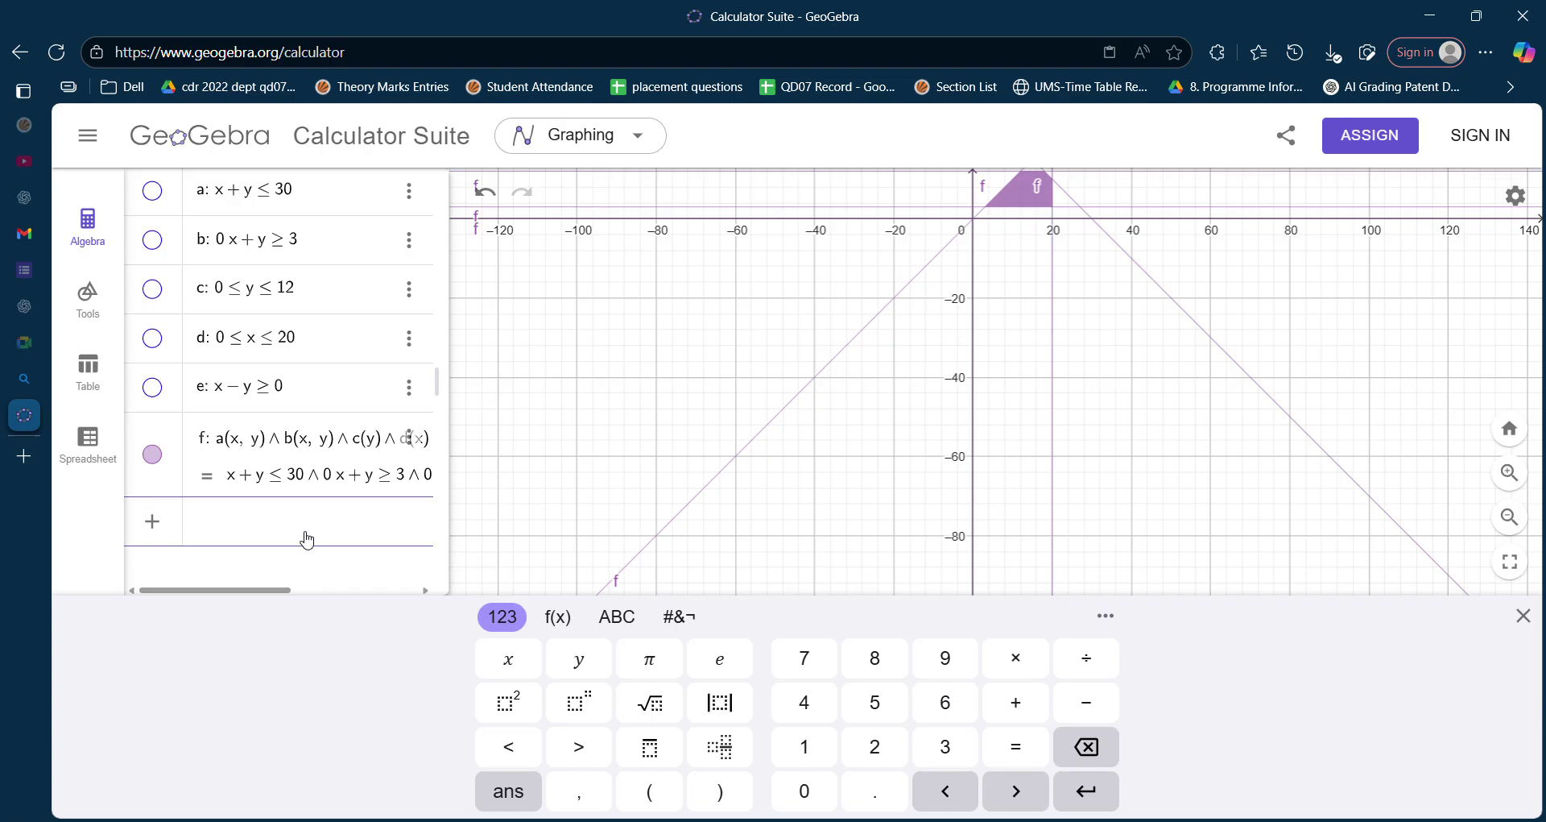
Step: Plot lines x + y = 30, 0x + y = 3, 0x + y = 12, x + 0y = 20 and x − y = 0
{"action": "type", "text": "x + y = 30"}
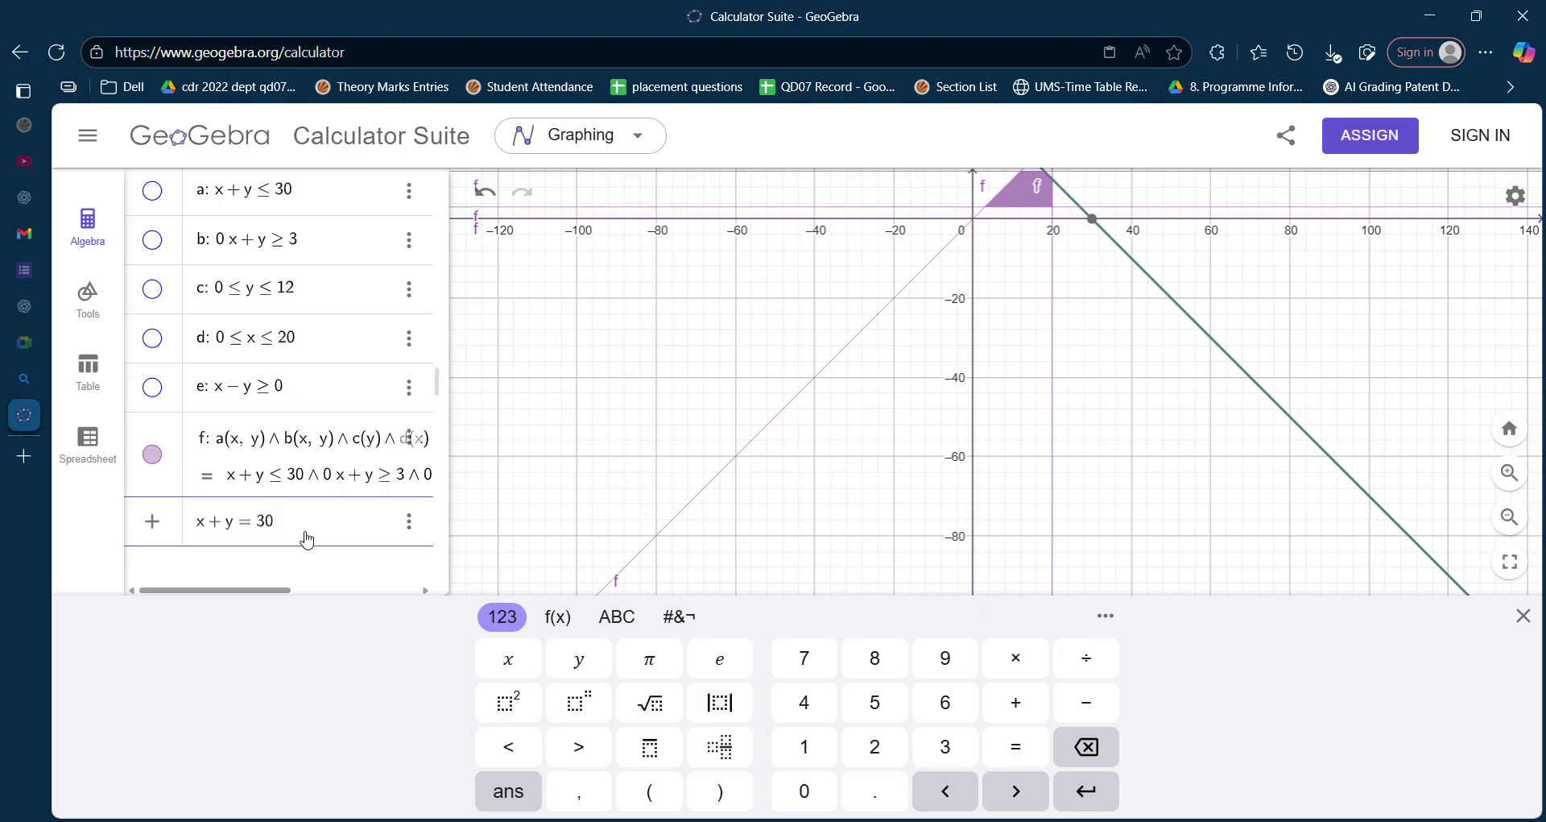
{"action": "key", "text": "Return"}
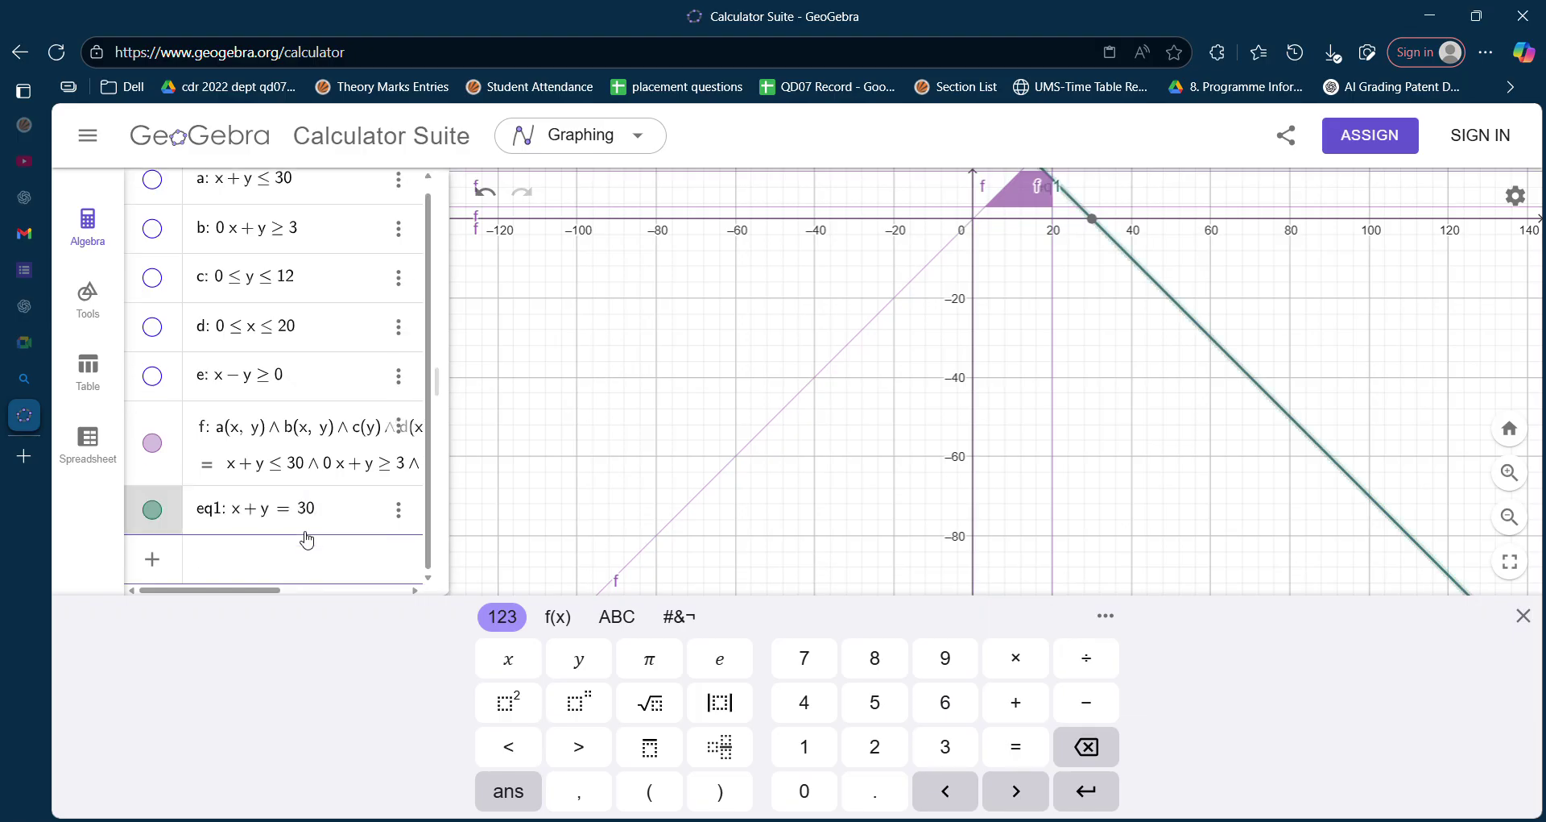
{"action": "type", "text": "0x"}
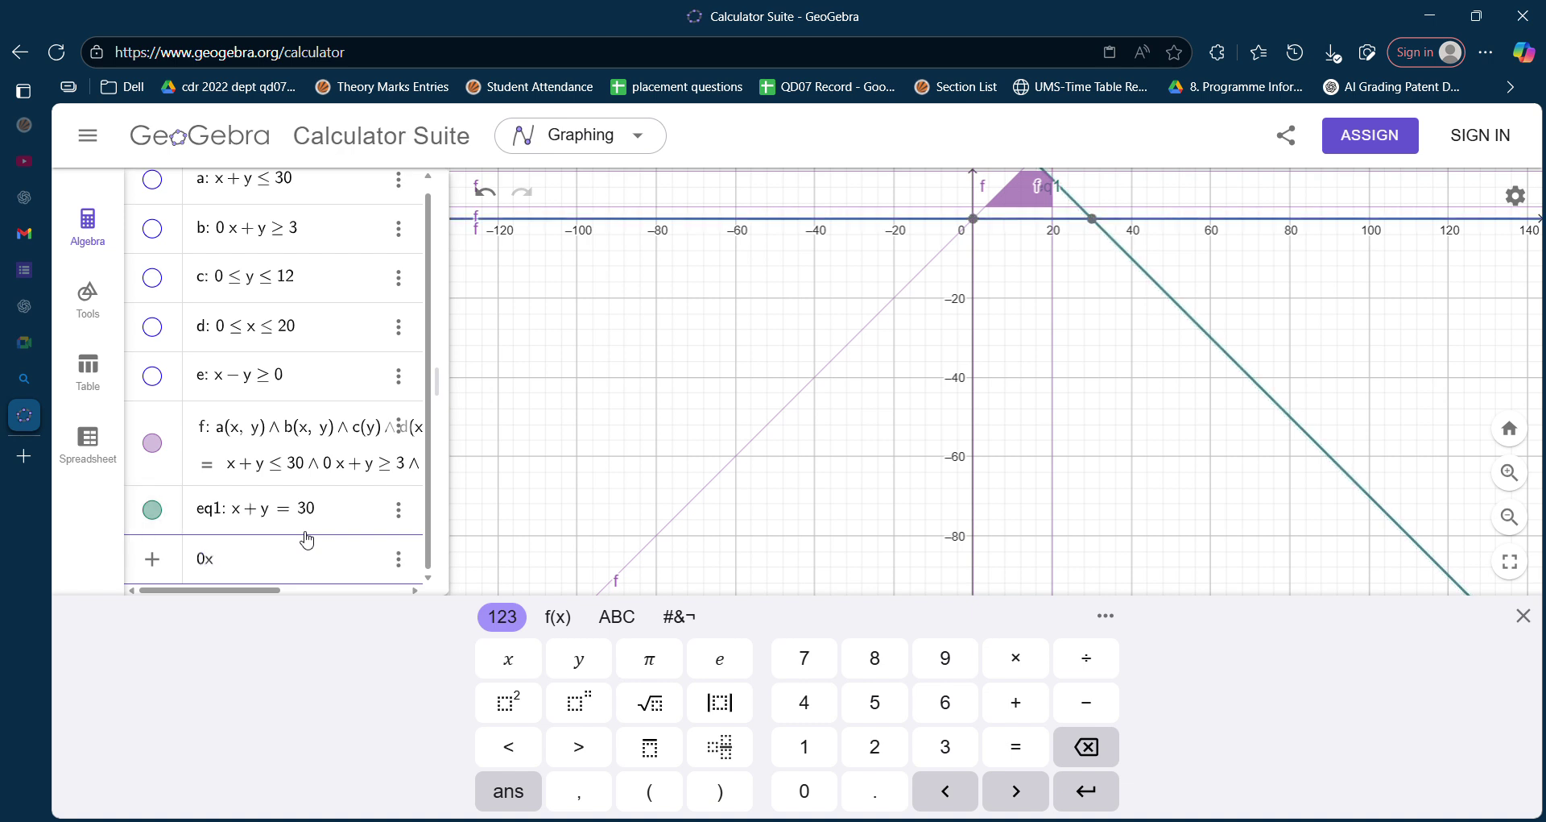
{"action": "type", "text": " + y = 3"}
{"action": "key", "text": "Return"}
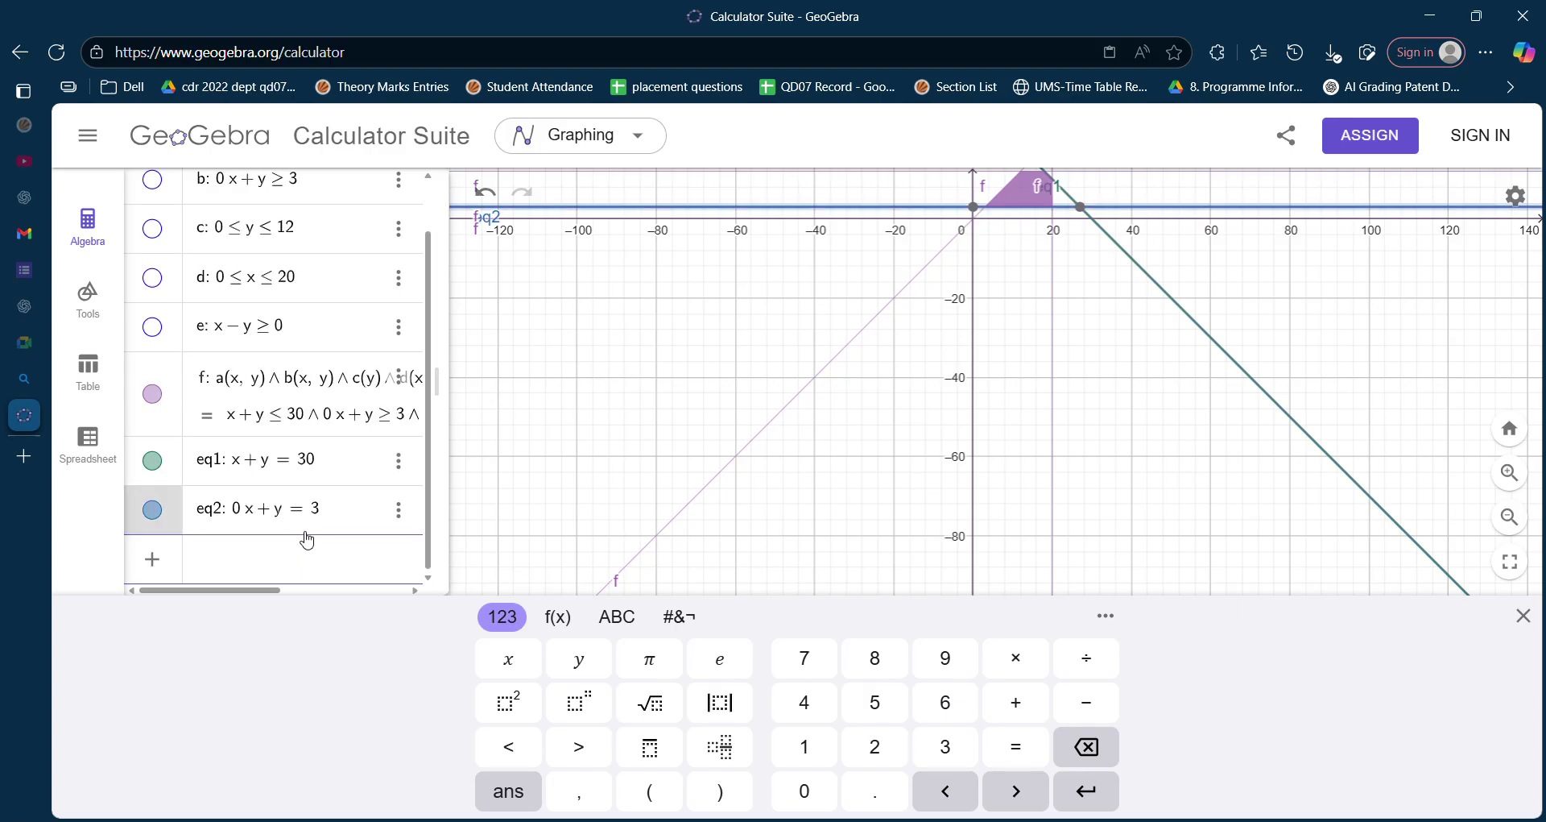
{"action": "type", "text": "0x + y = 12"}
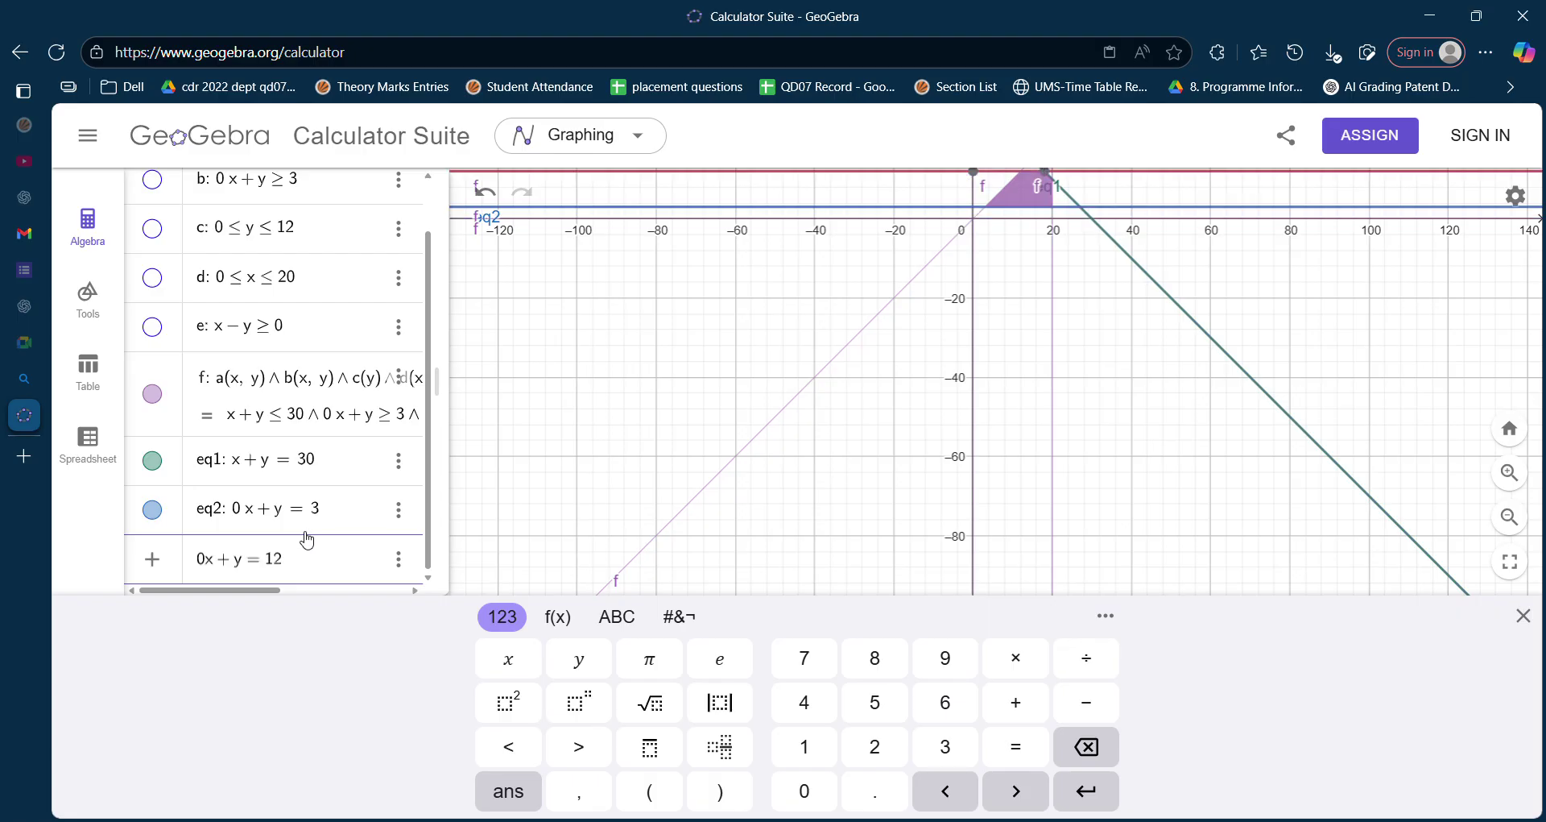
{"action": "key", "text": "Return"}
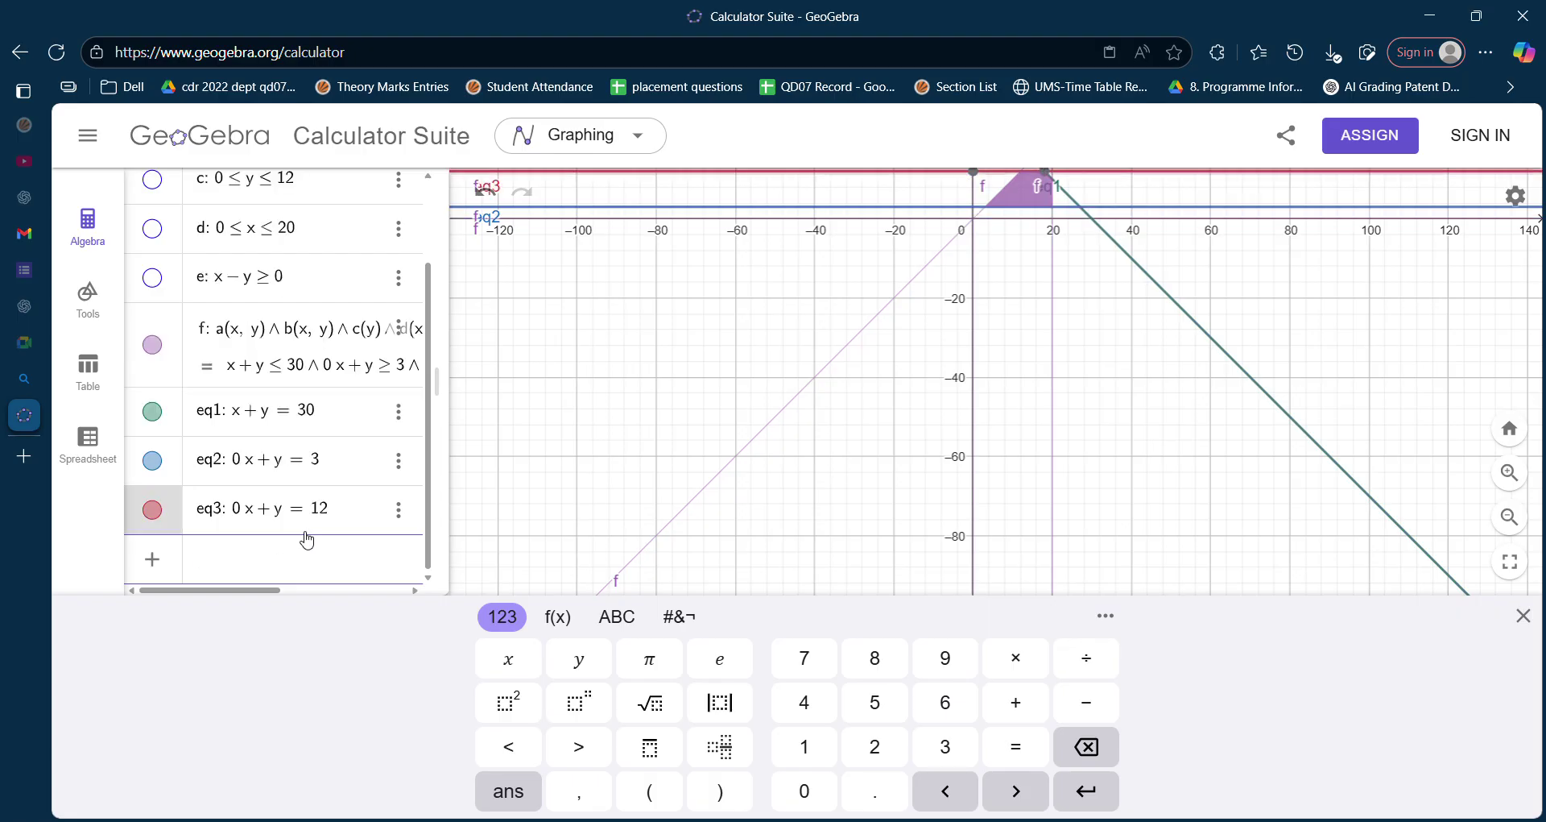
{"action": "left_click", "coordinate": [307, 539]}
{"action": "type", "text": "x +"}
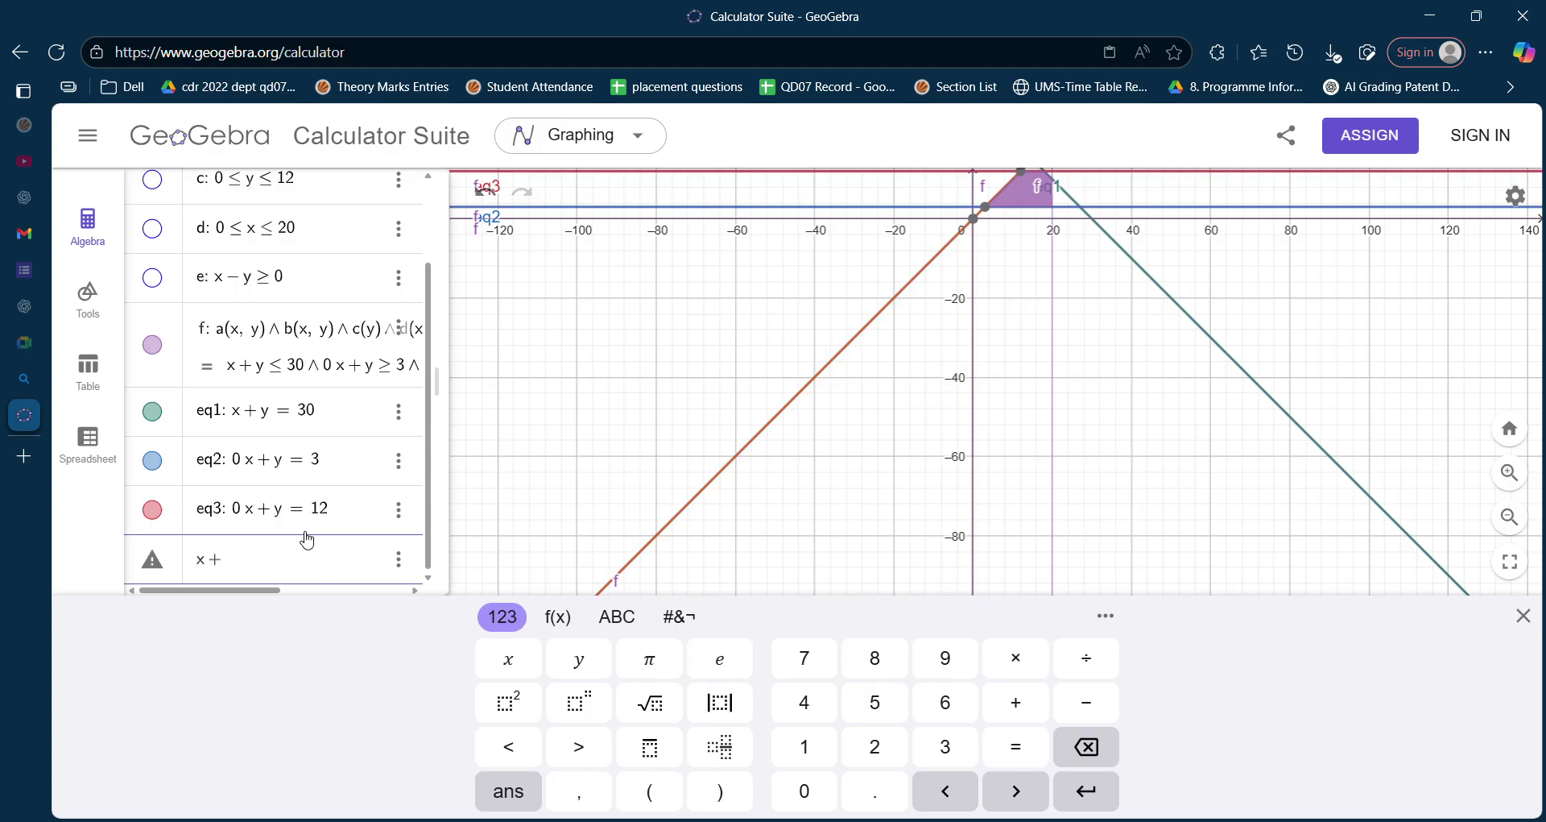
{"action": "type", "text": " 0y = 20"}
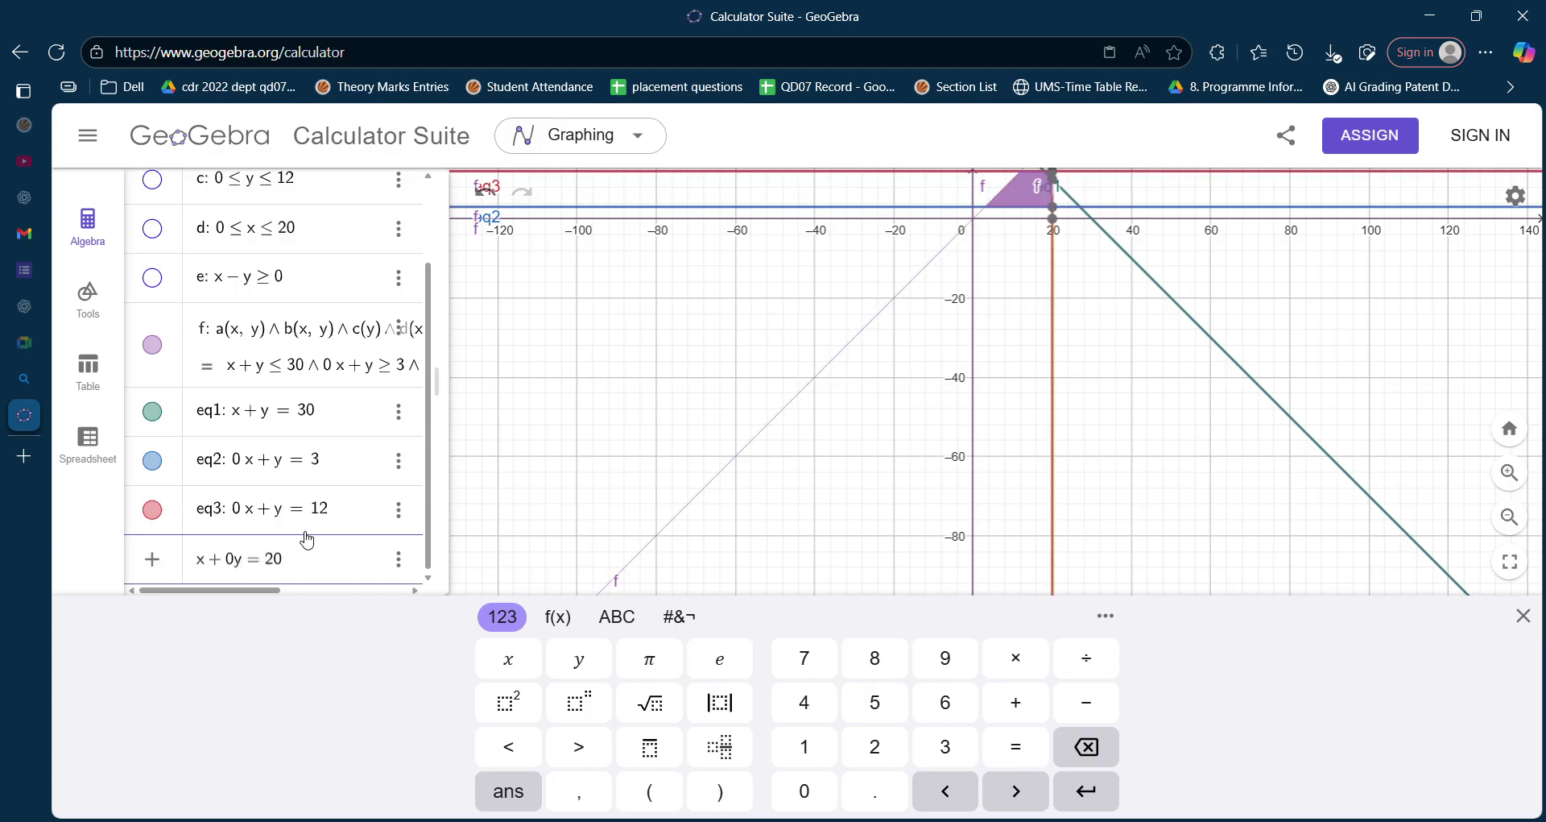
{"action": "key", "text": "Return"}
{"action": "type", "text": "x-y=0"}
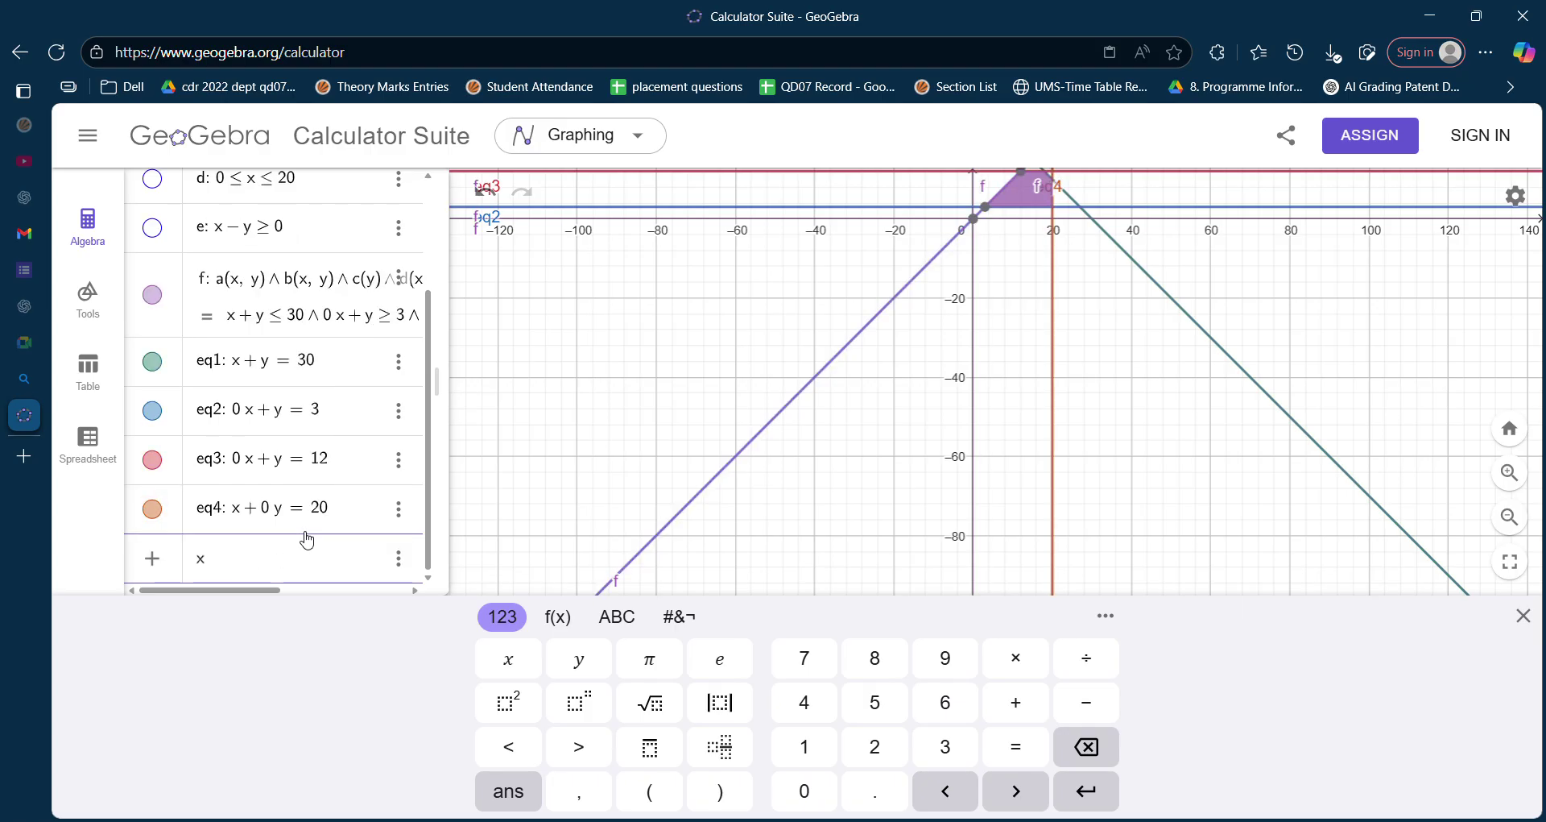
{"action": "key", "text": "Return"}
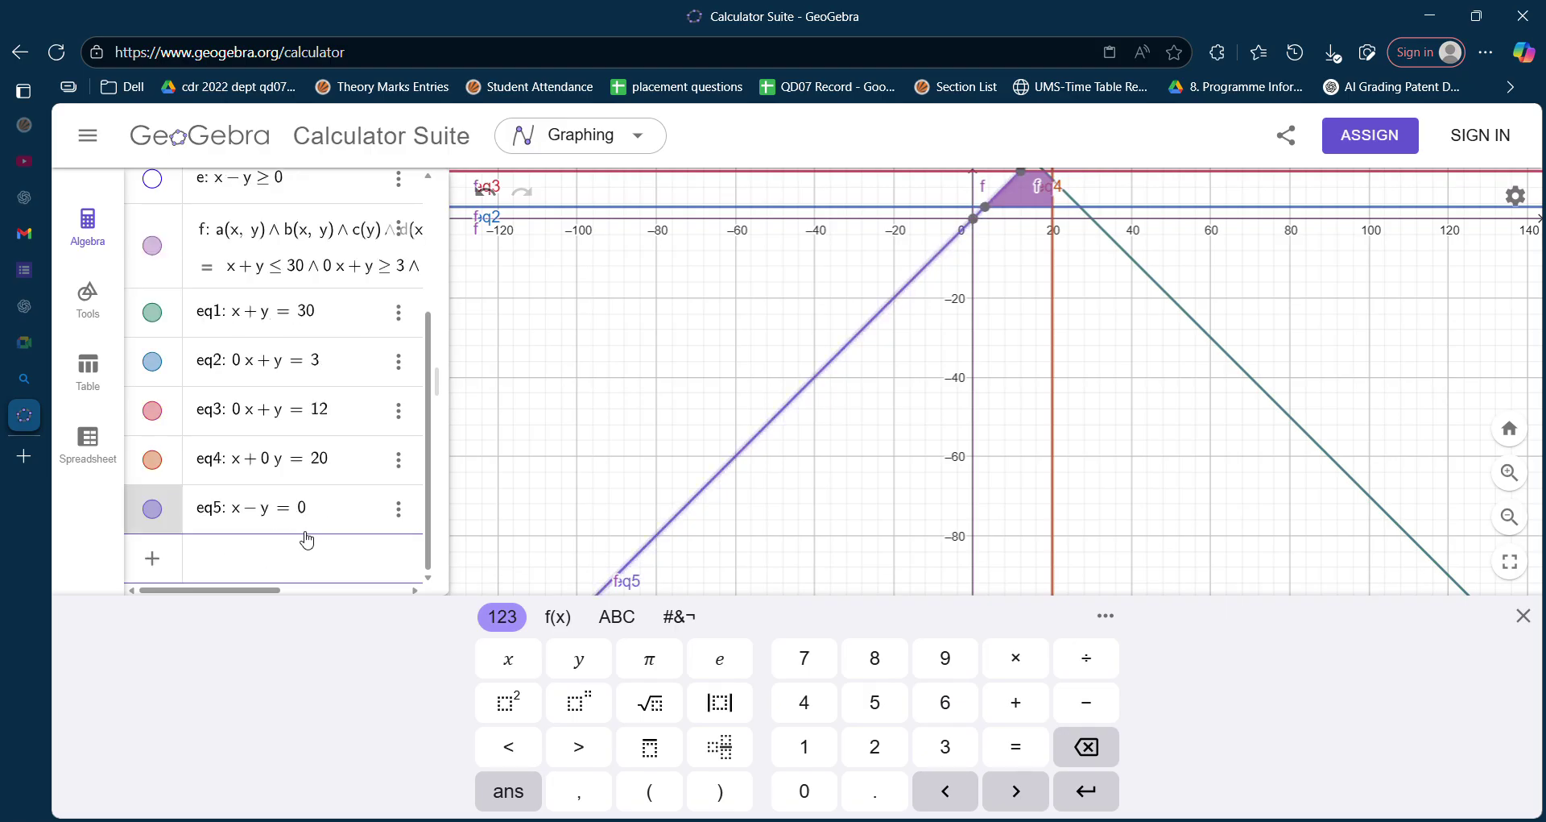
Step: Zoom and pan the graph to centre the pentagon-shaped feasible region
{"action": "scroll", "coordinate": [879, 389], "scroll_direction": "up", "scroll_amount": 4}
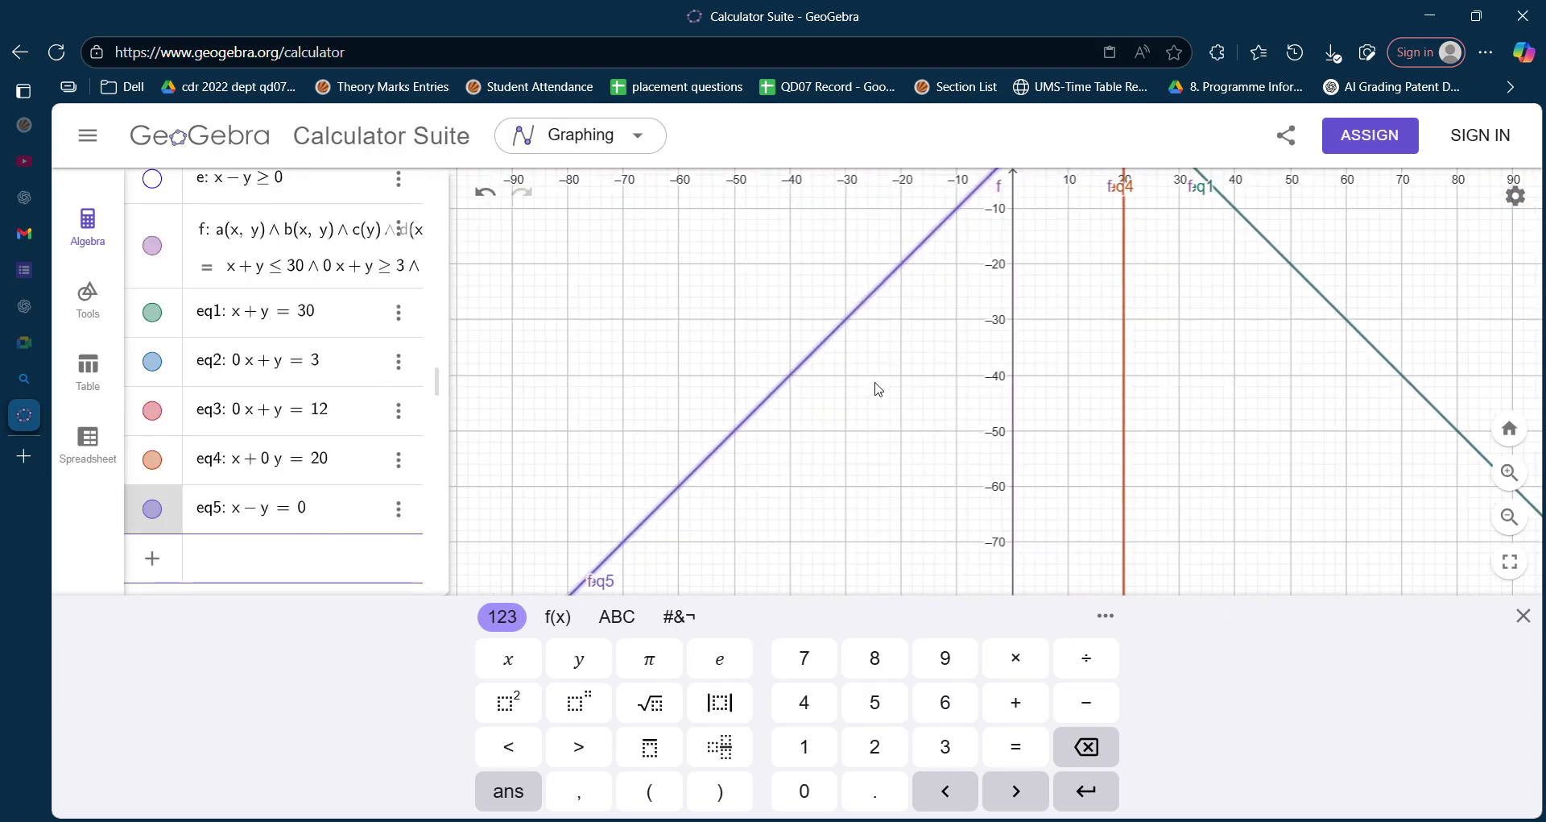
{"action": "scroll", "coordinate": [878, 389], "scroll_direction": "down", "scroll_amount": 6}
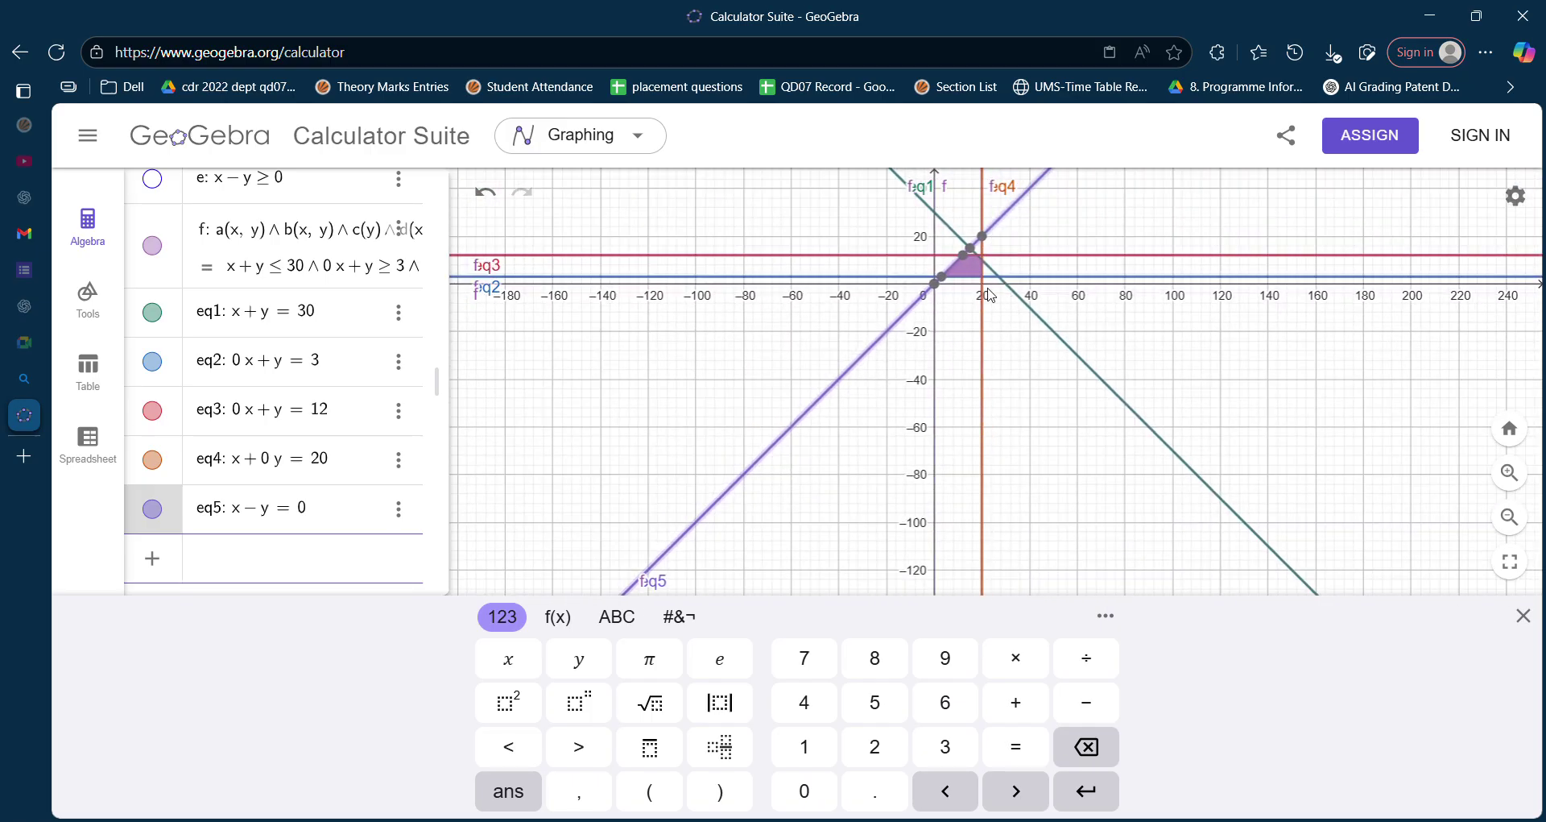
{"action": "scroll", "coordinate": [957, 309], "scroll_direction": "up", "scroll_amount": 6}
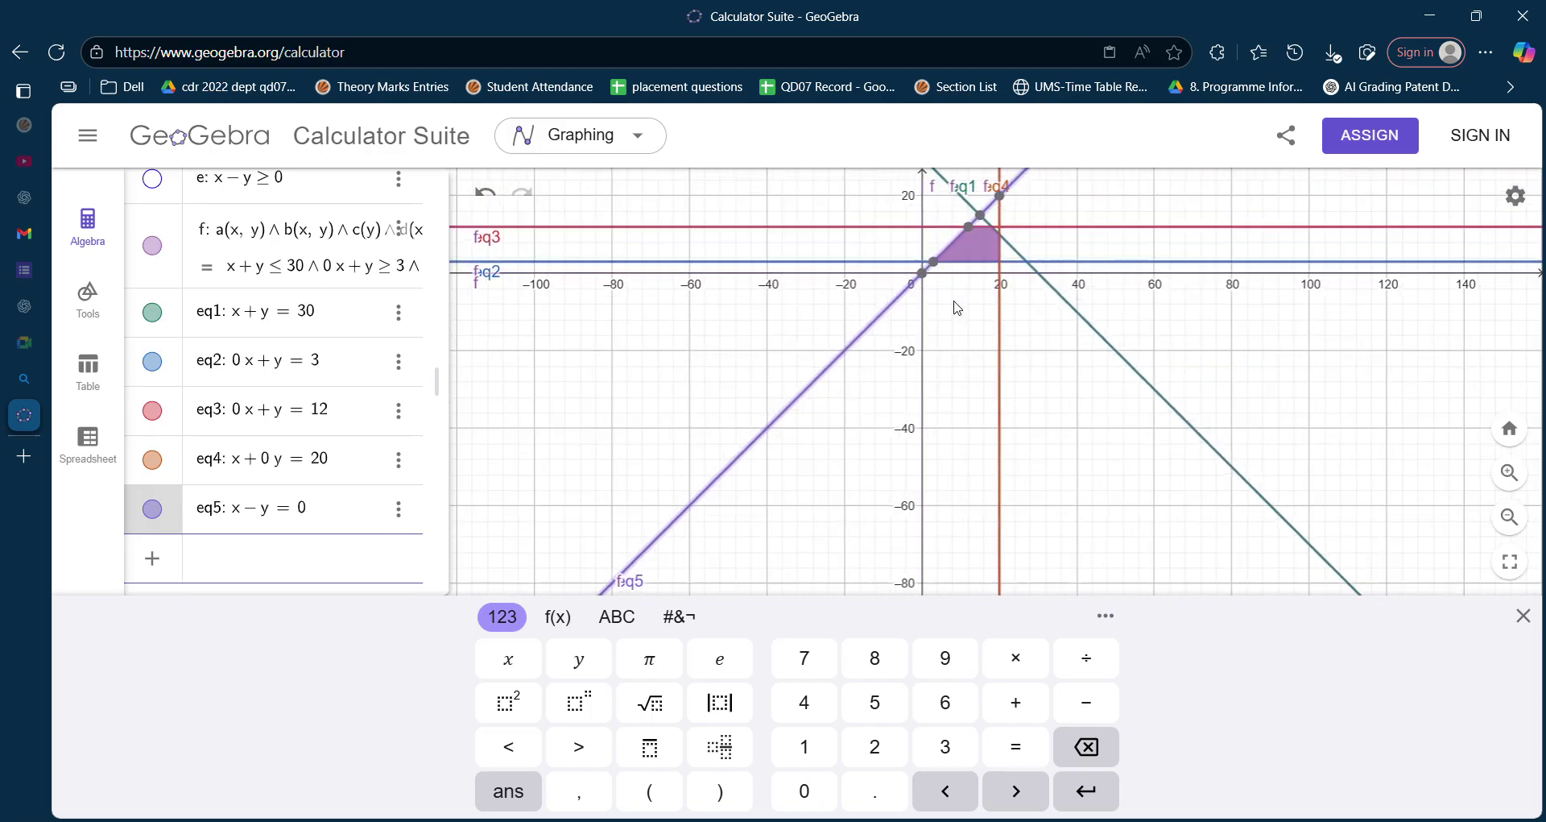
{"action": "left_click_drag", "start_coordinate": [978, 276], "coordinate": [995, 575]}
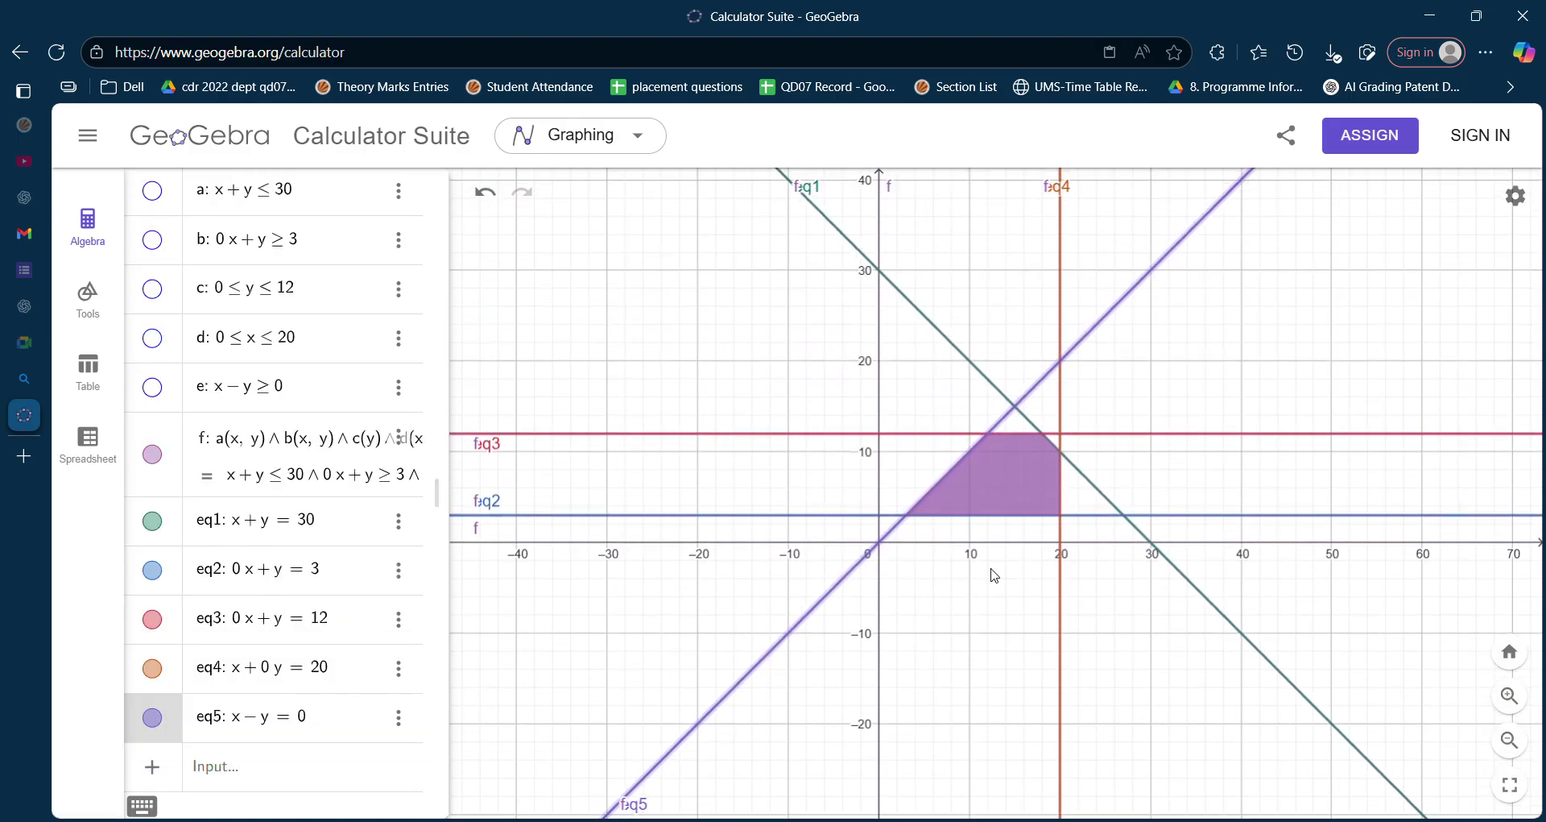
{"action": "left_click", "coordinate": [910, 525]}
{"action": "left_click", "coordinate": [911, 524]}
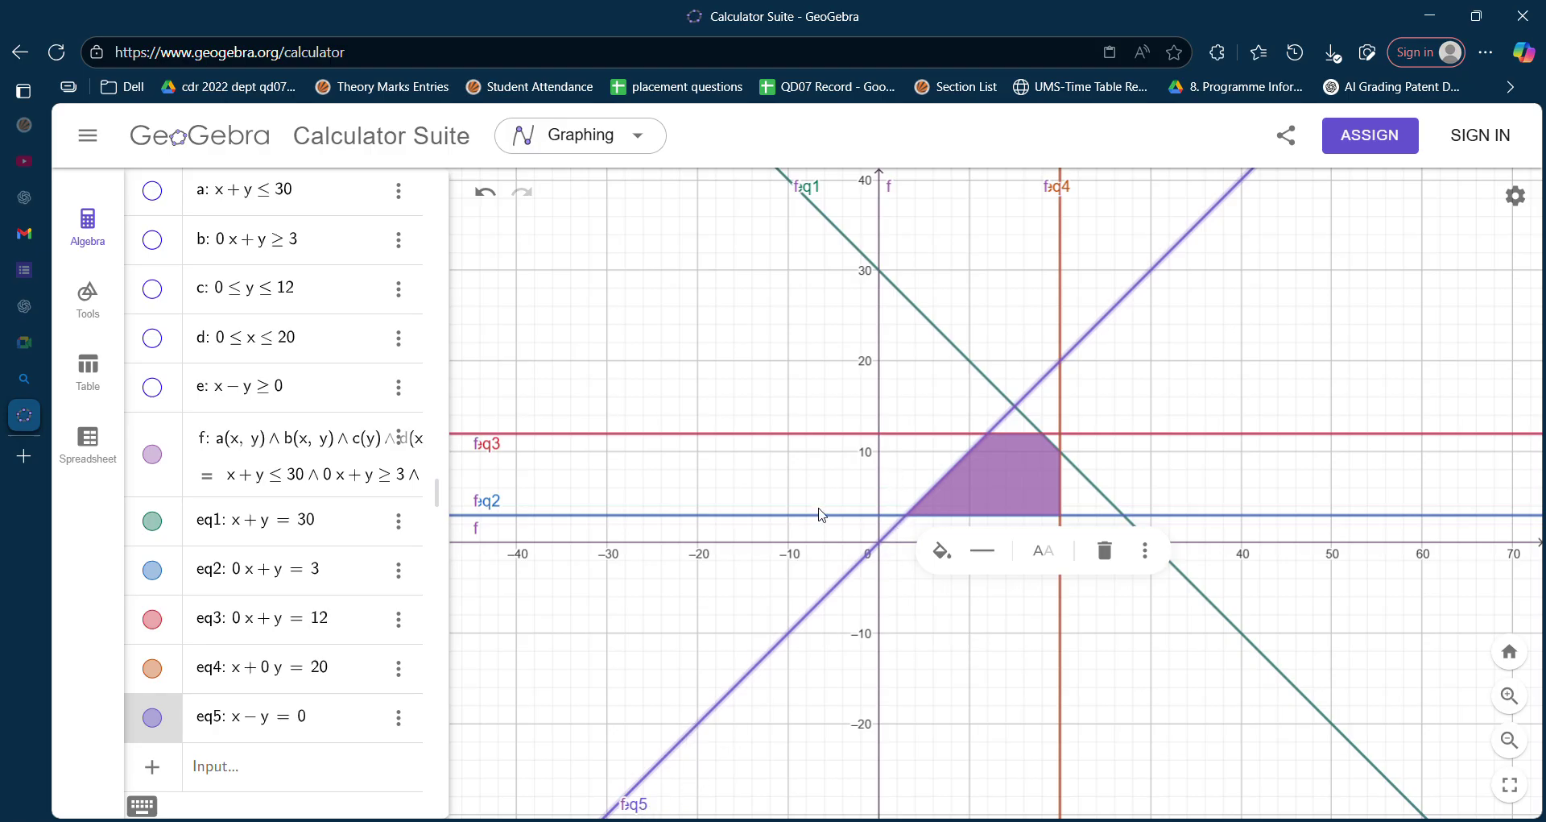
{"action": "left_click", "coordinate": [262, 780]}
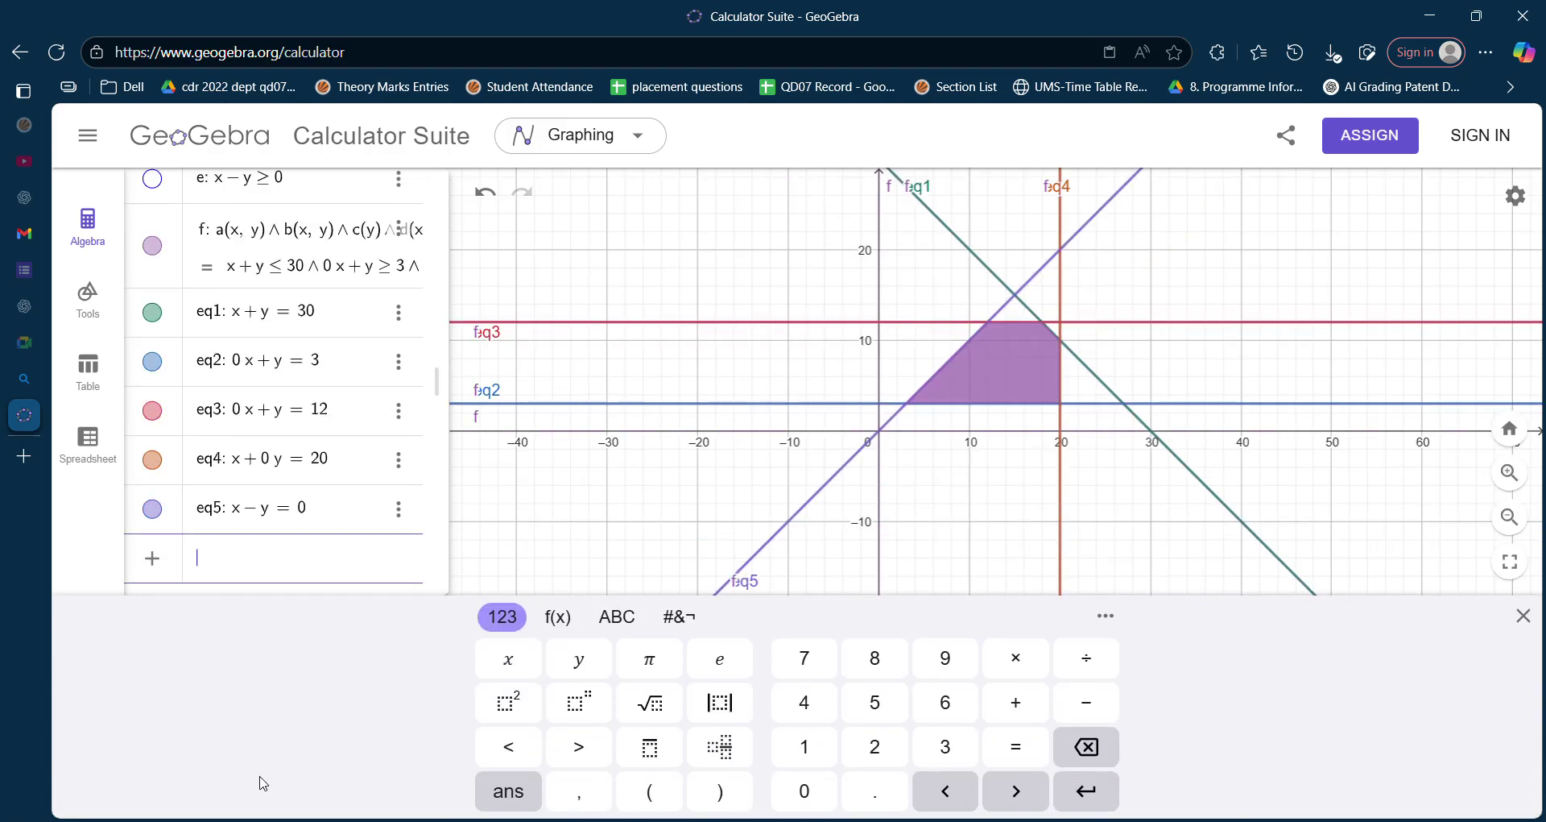
Step: Mark vertices A = (3, 3) via Intersect(eq2, eq5) and B = (12, 12) via Intersect(eq3, eq5)
{"action": "type", "text": "intersec"}
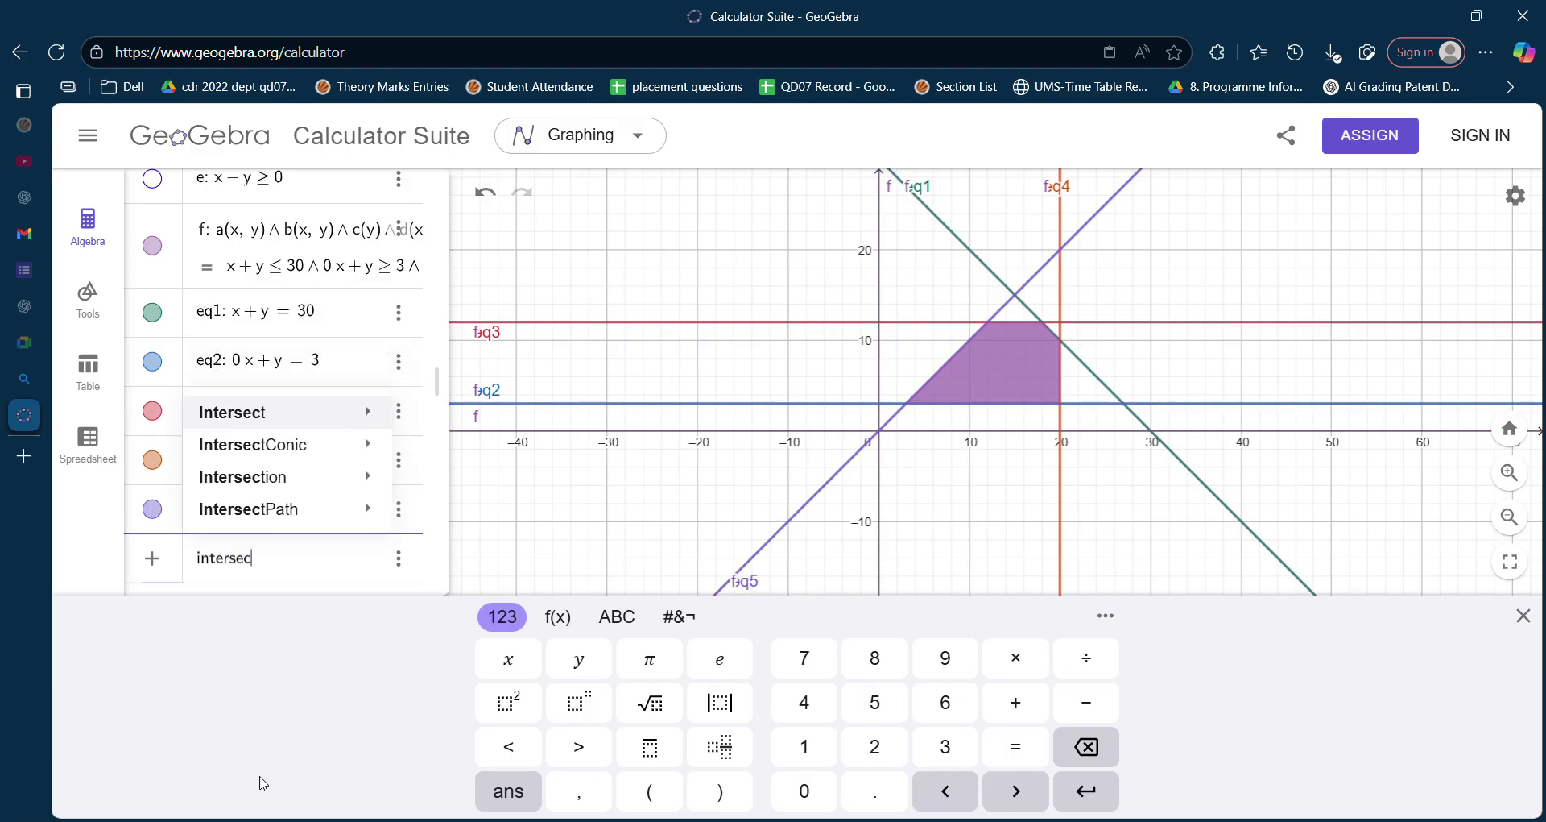
{"action": "type", "text": "t(eq2, "}
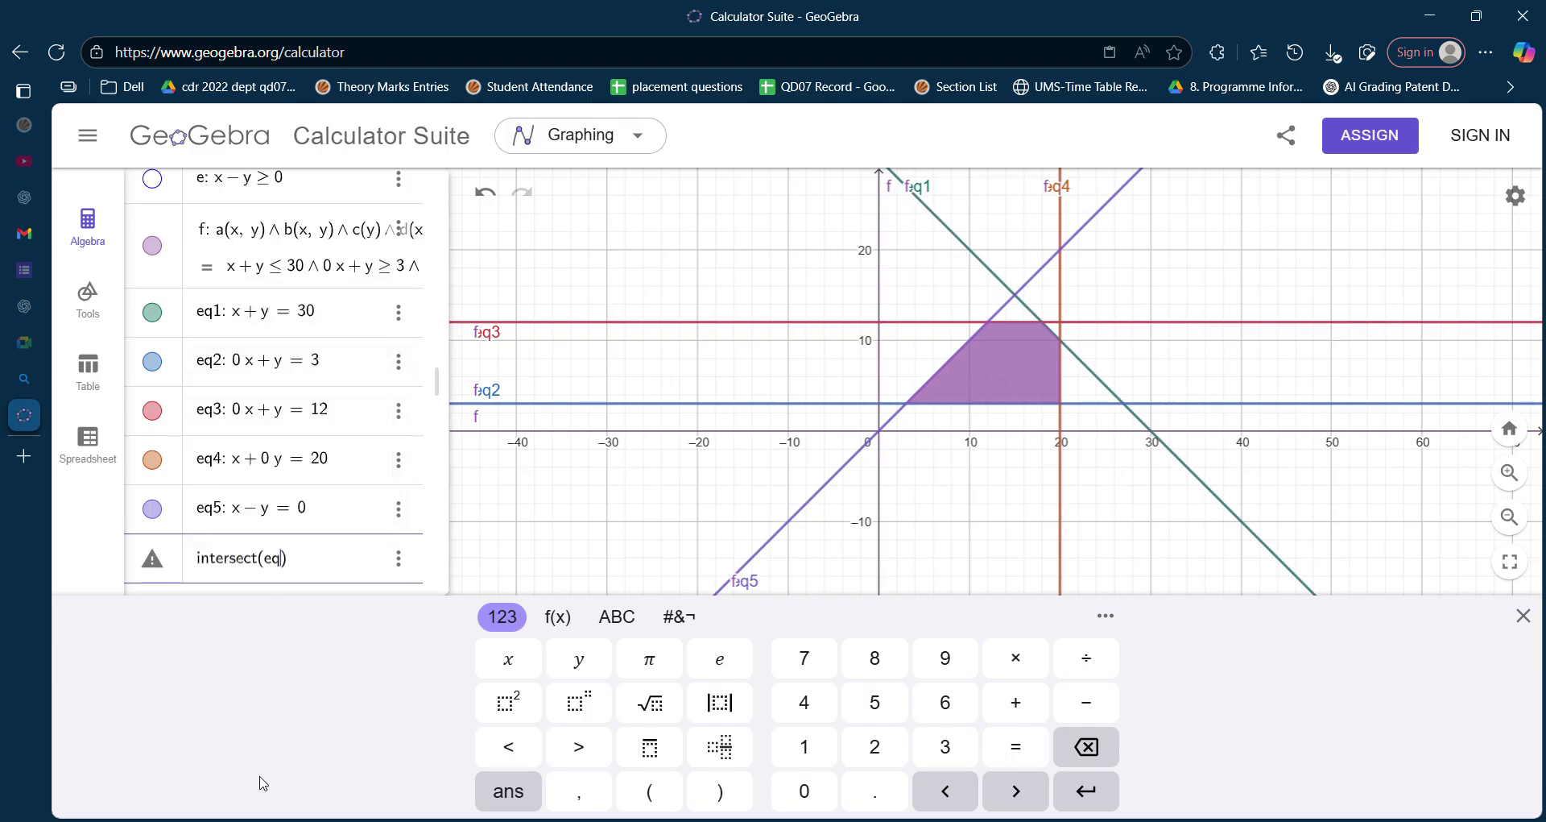
{"action": "type", "text": "eq5"}
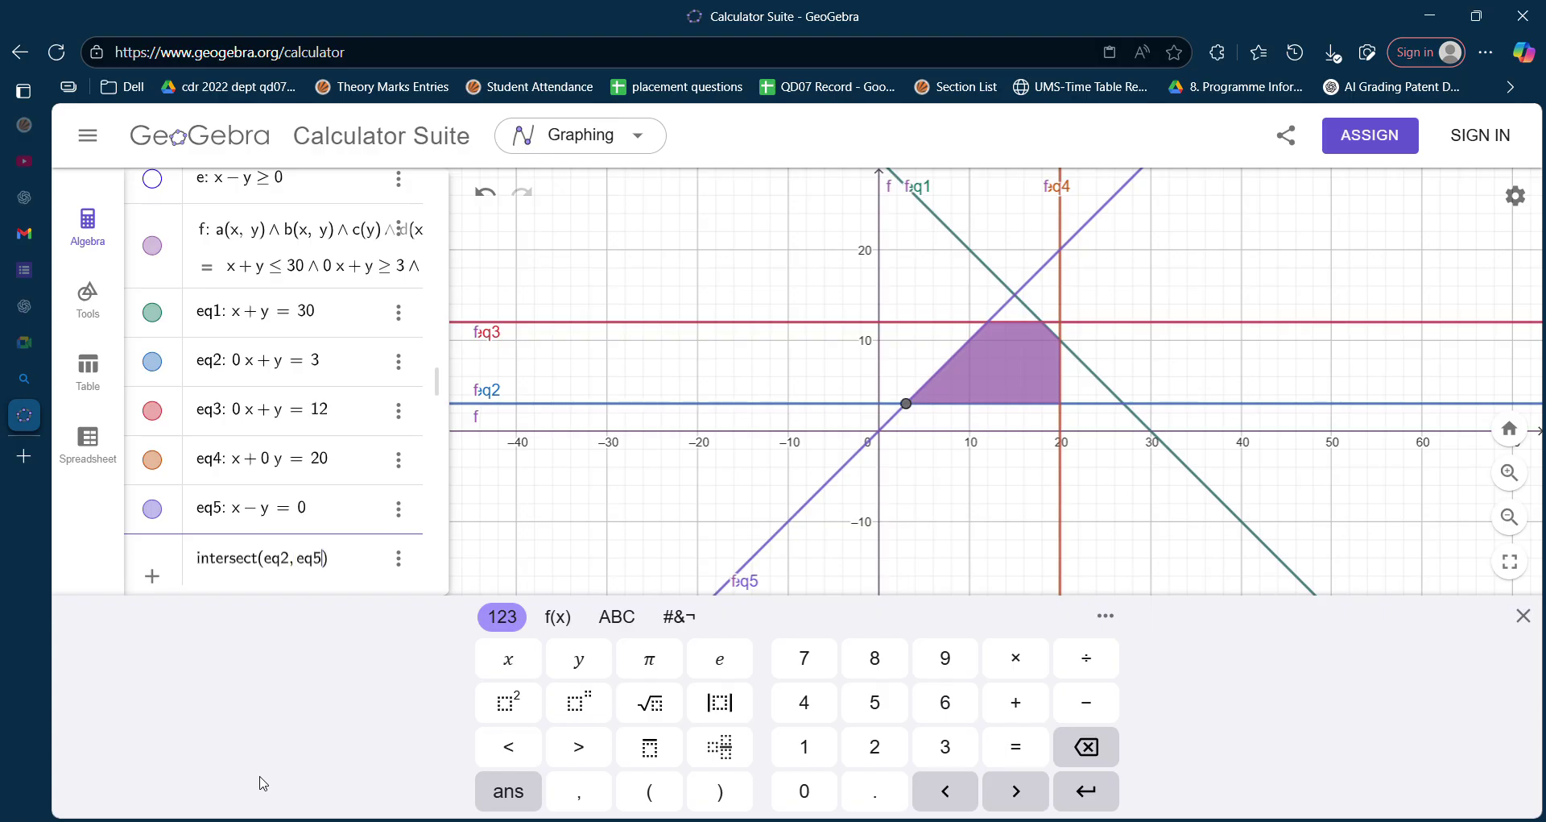
{"action": "key", "text": "Return"}
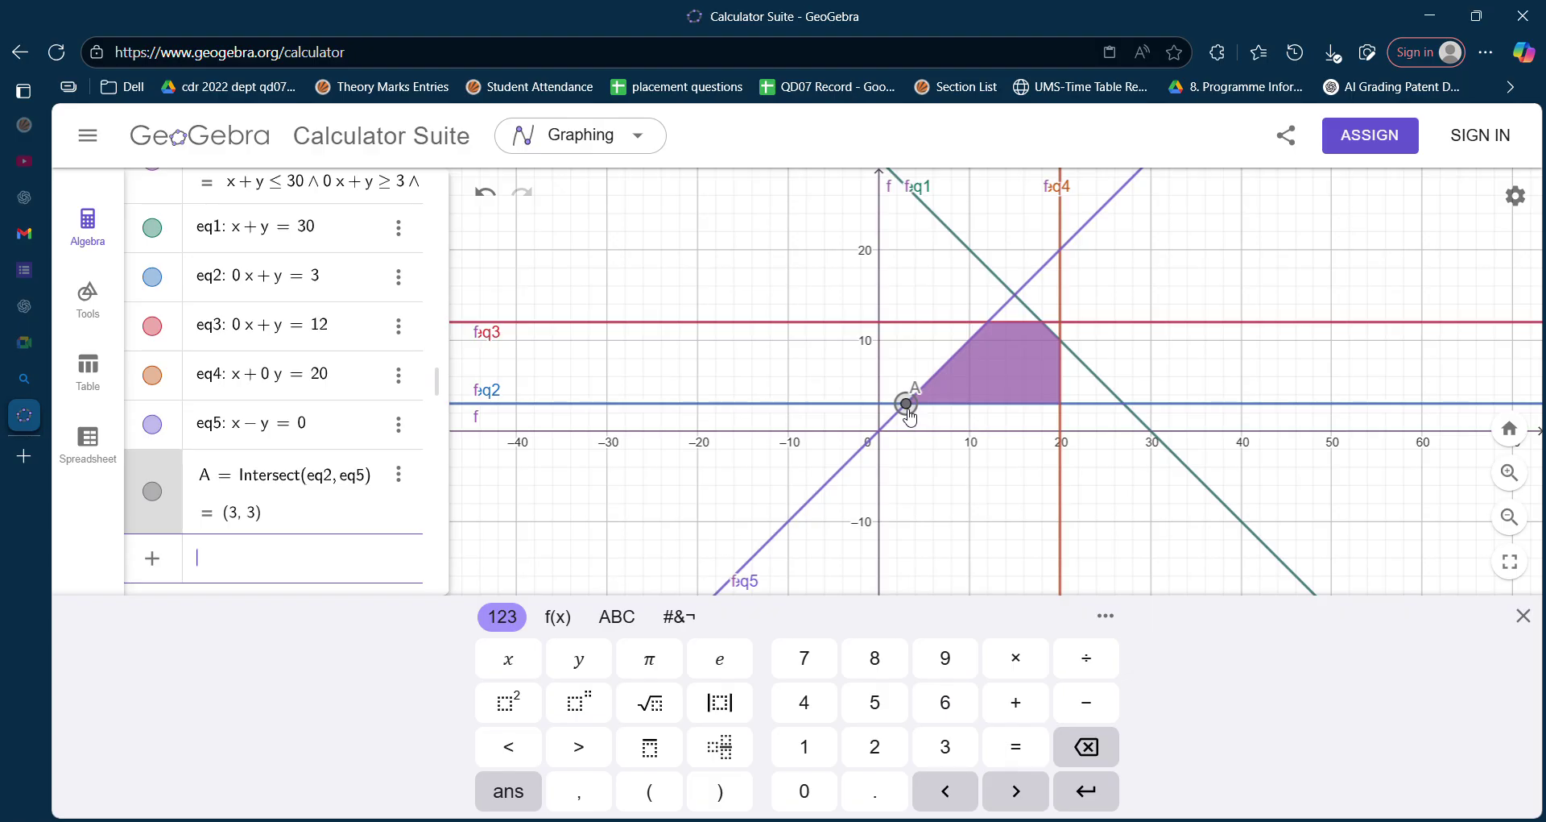
{"action": "left_click", "coordinate": [989, 324]}
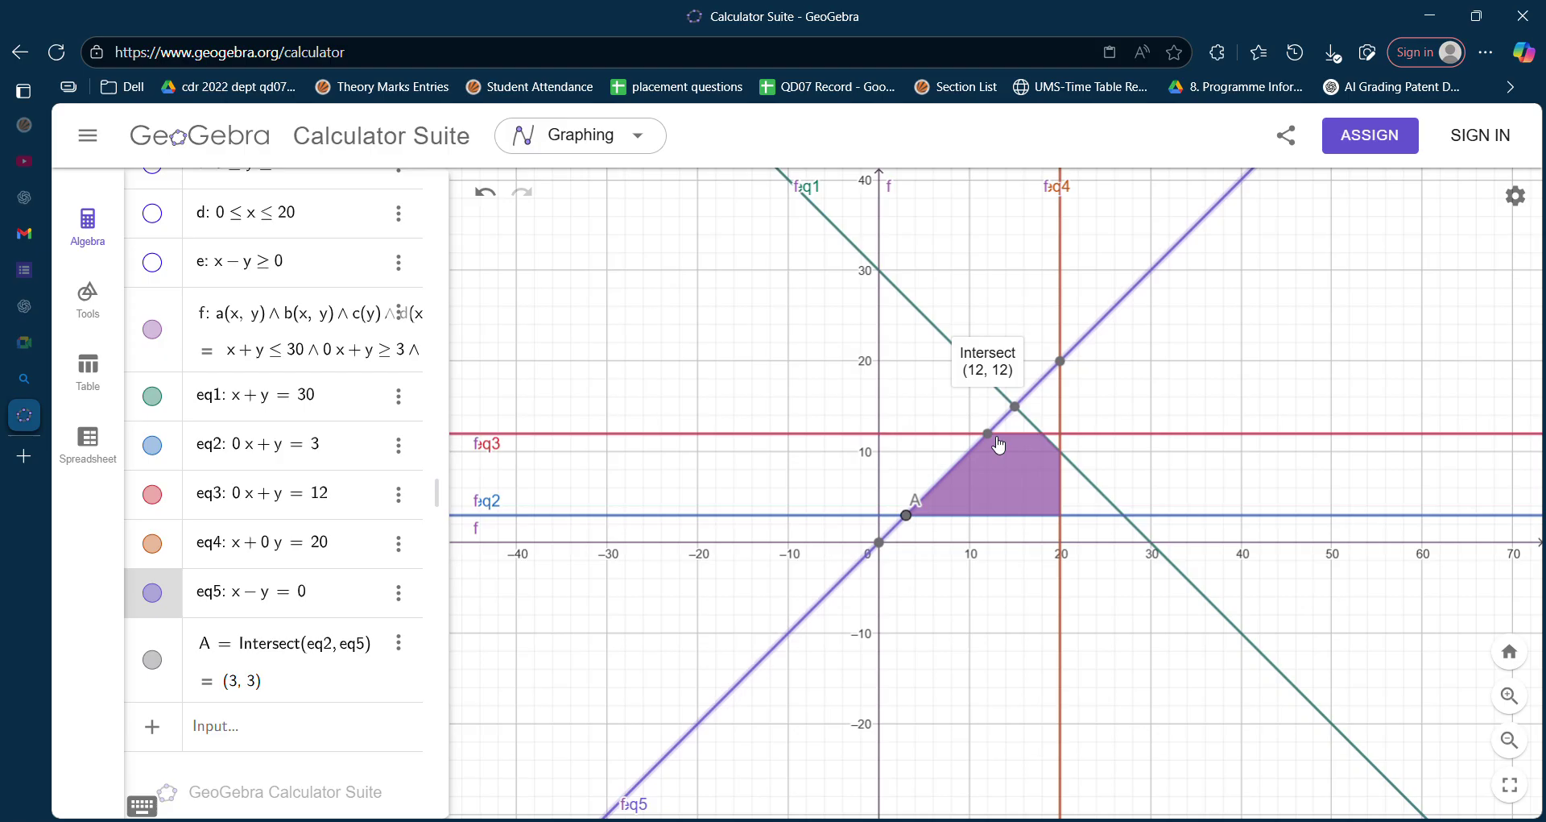
{"action": "left_click", "coordinate": [243, 734]}
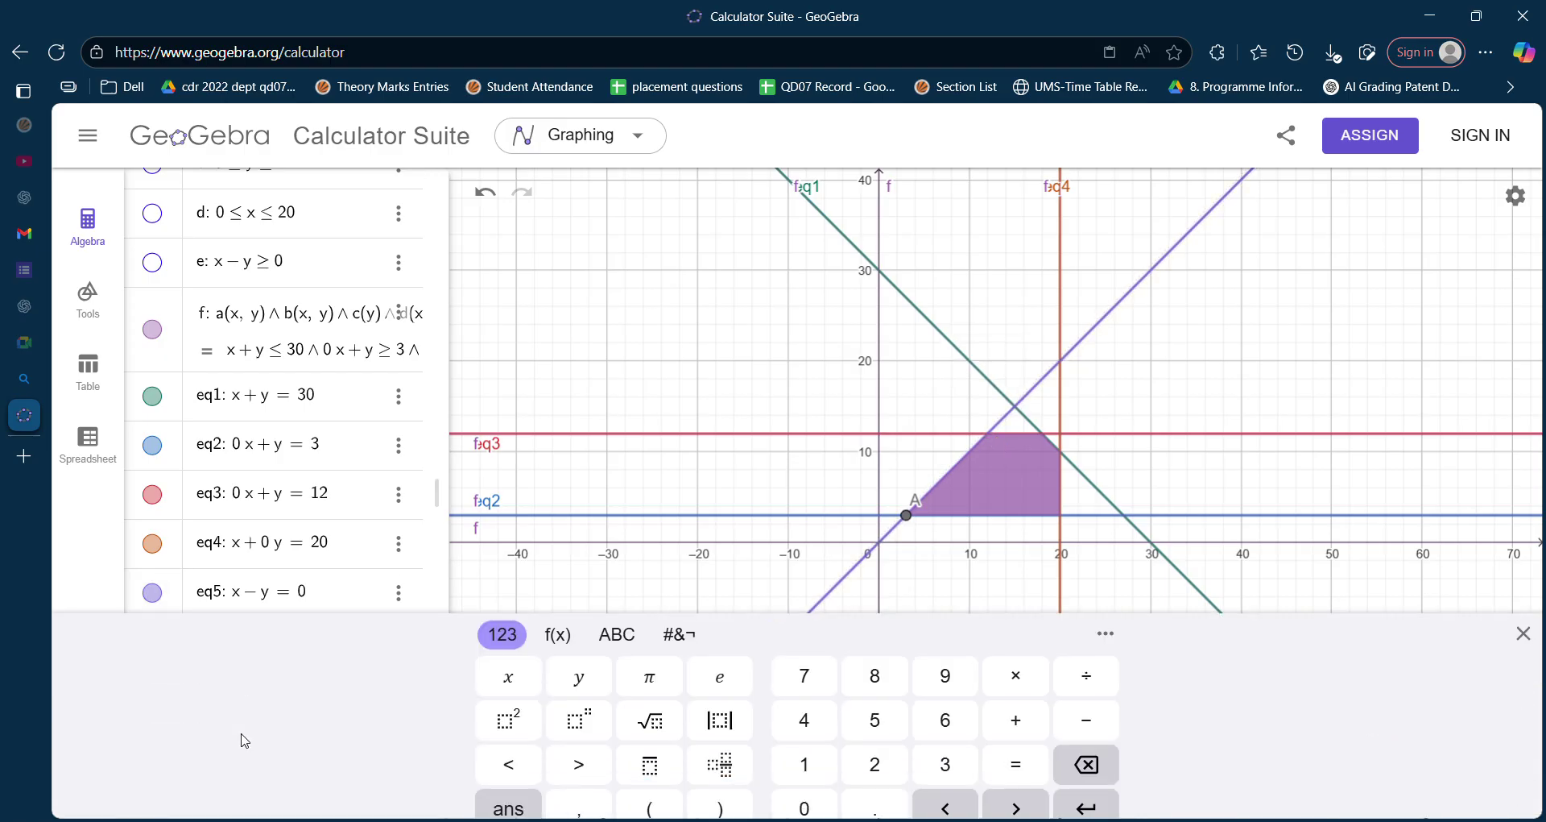
{"action": "type", "text": "intersect"}
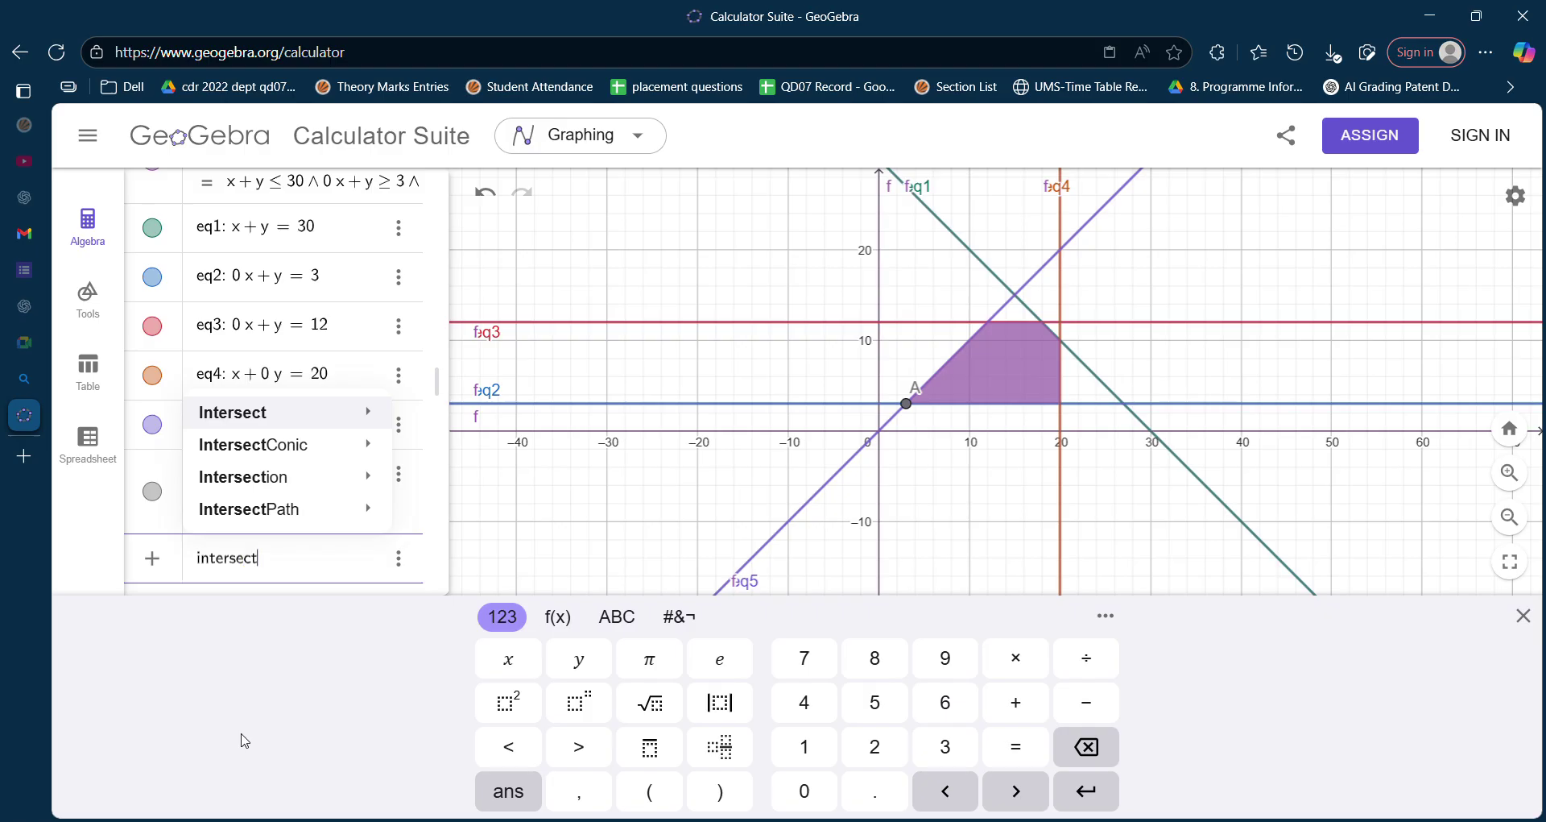
{"action": "key", "text": "Return"}
{"action": "type", "text": "eq3, "}
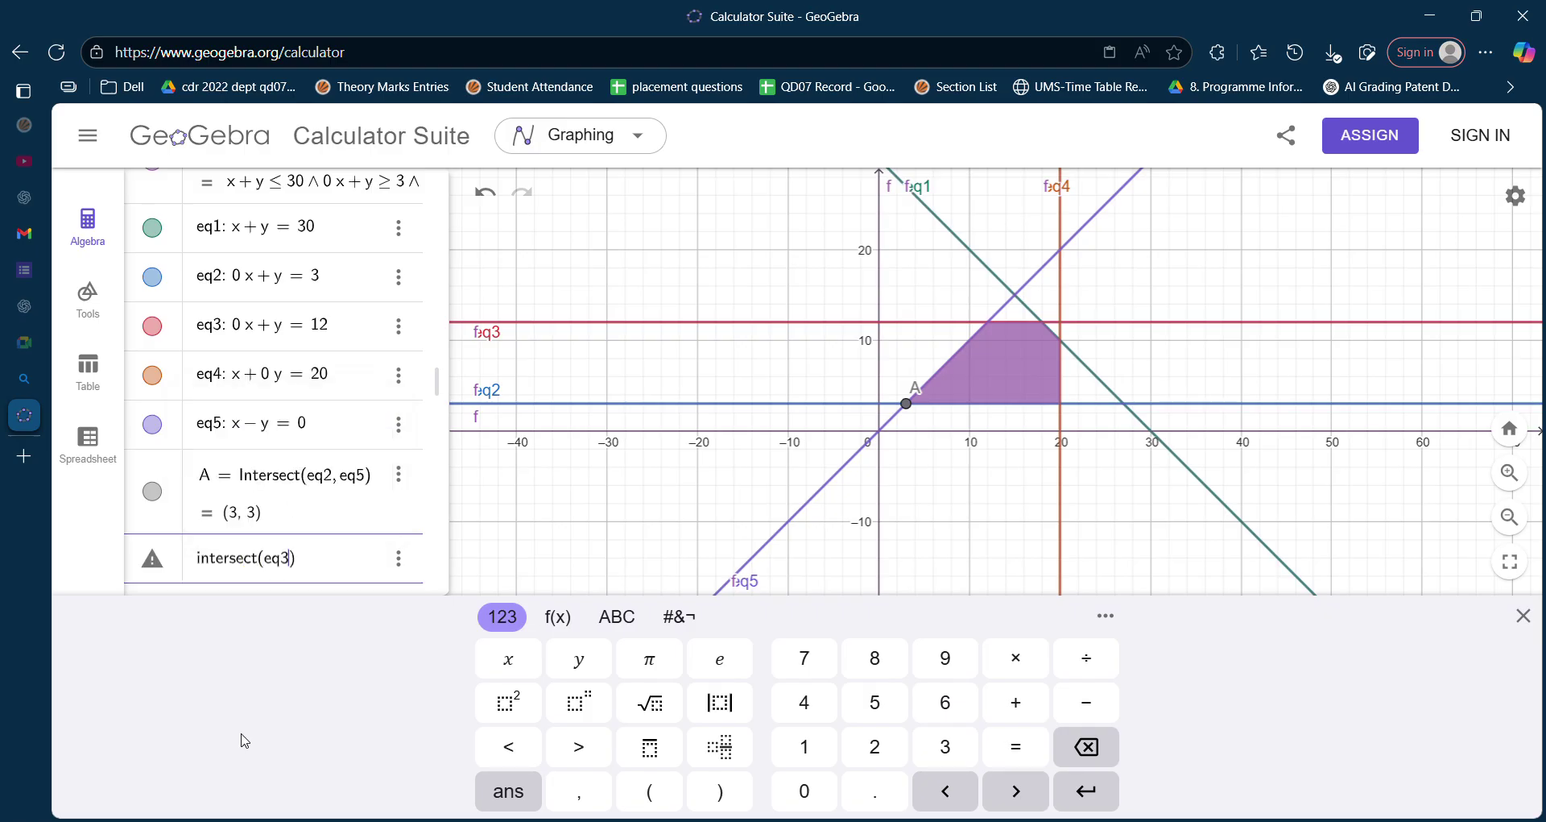
{"action": "type", "text": "eq5"}
{"action": "key", "text": "Return"}
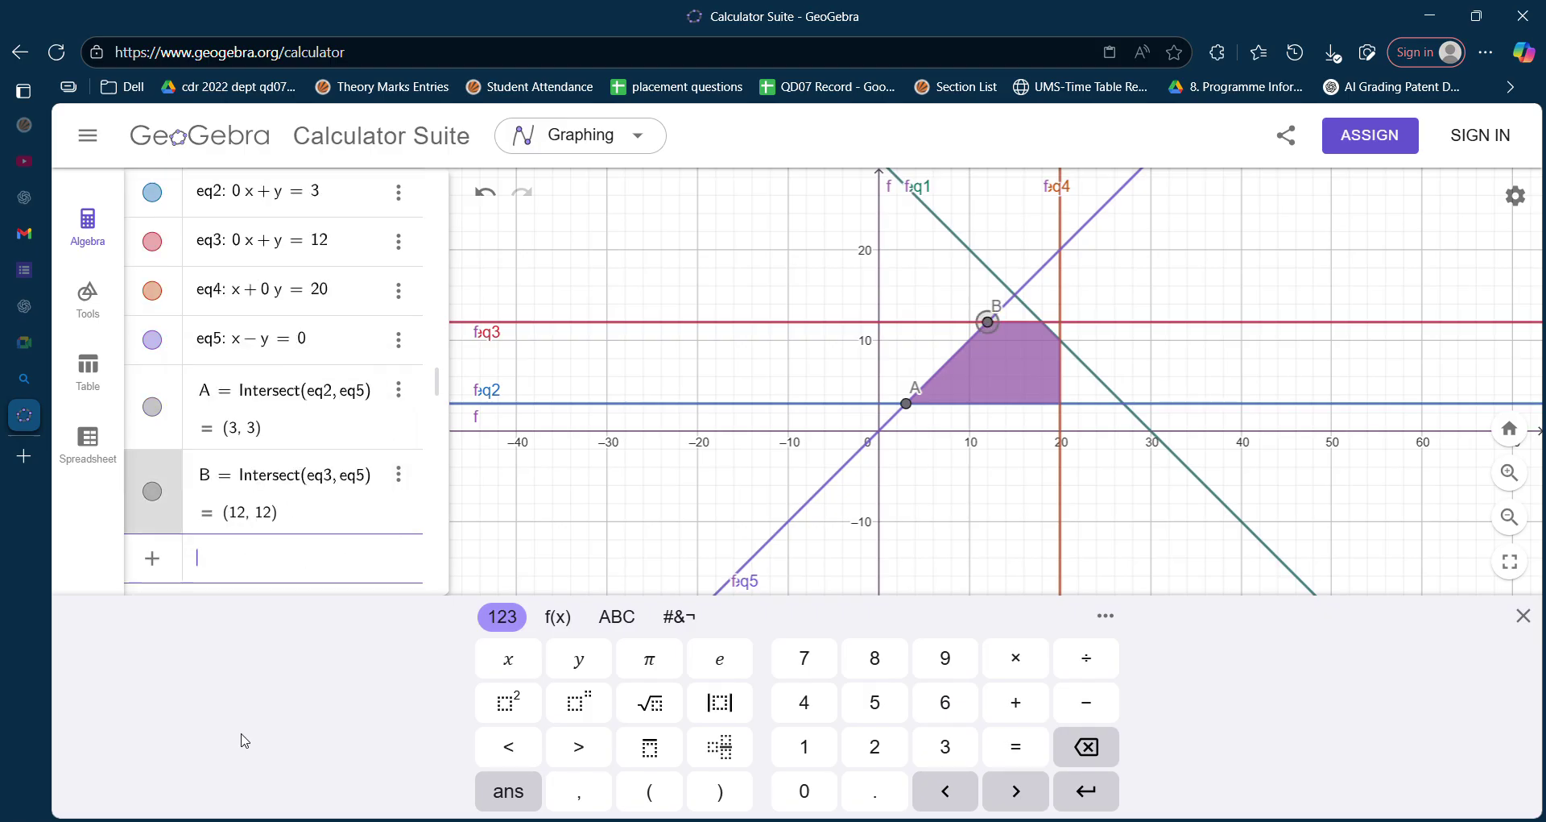
{"action": "left_click", "coordinate": [1049, 328]}
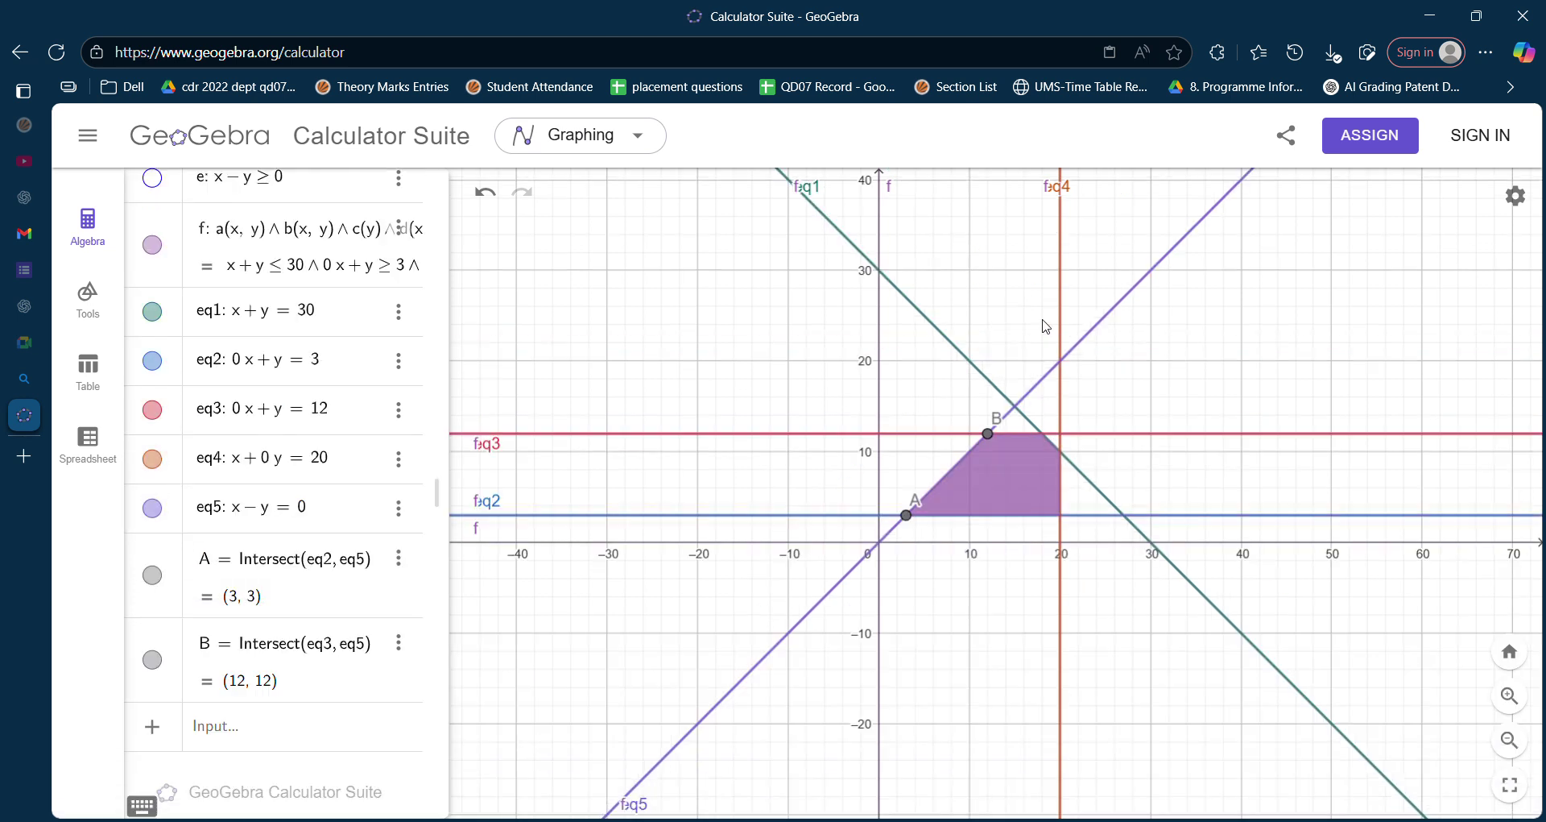
Step: Mark vertices C = (18, 12), D = (20, 10), E = (20, 3) by intersecting eq1/eq3, eq1/eq4, eq2/eq4
{"action": "left_click", "coordinate": [1043, 435]}
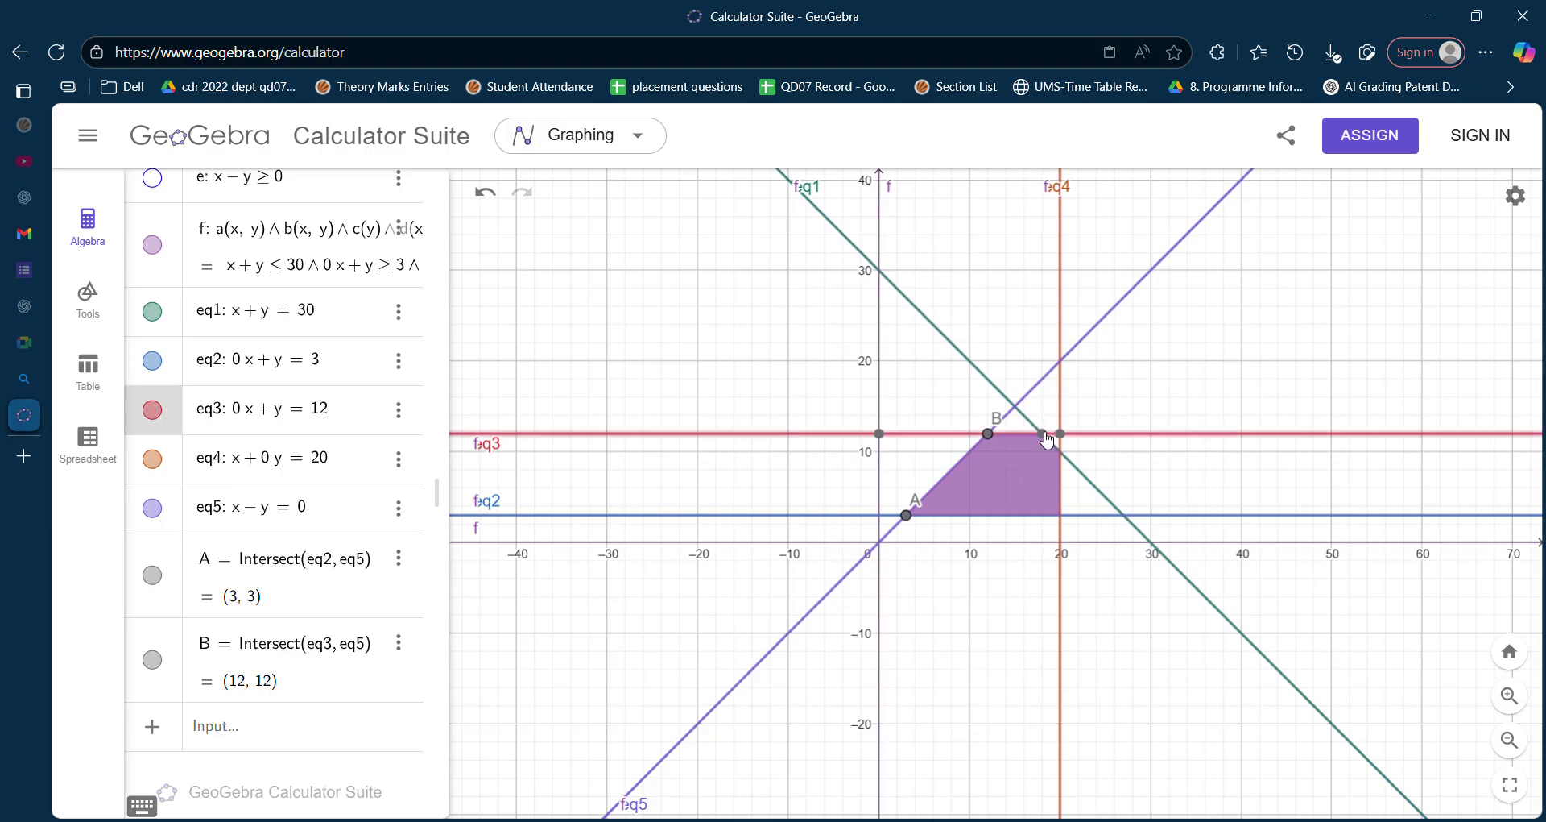
{"action": "left_click", "coordinate": [244, 725]}
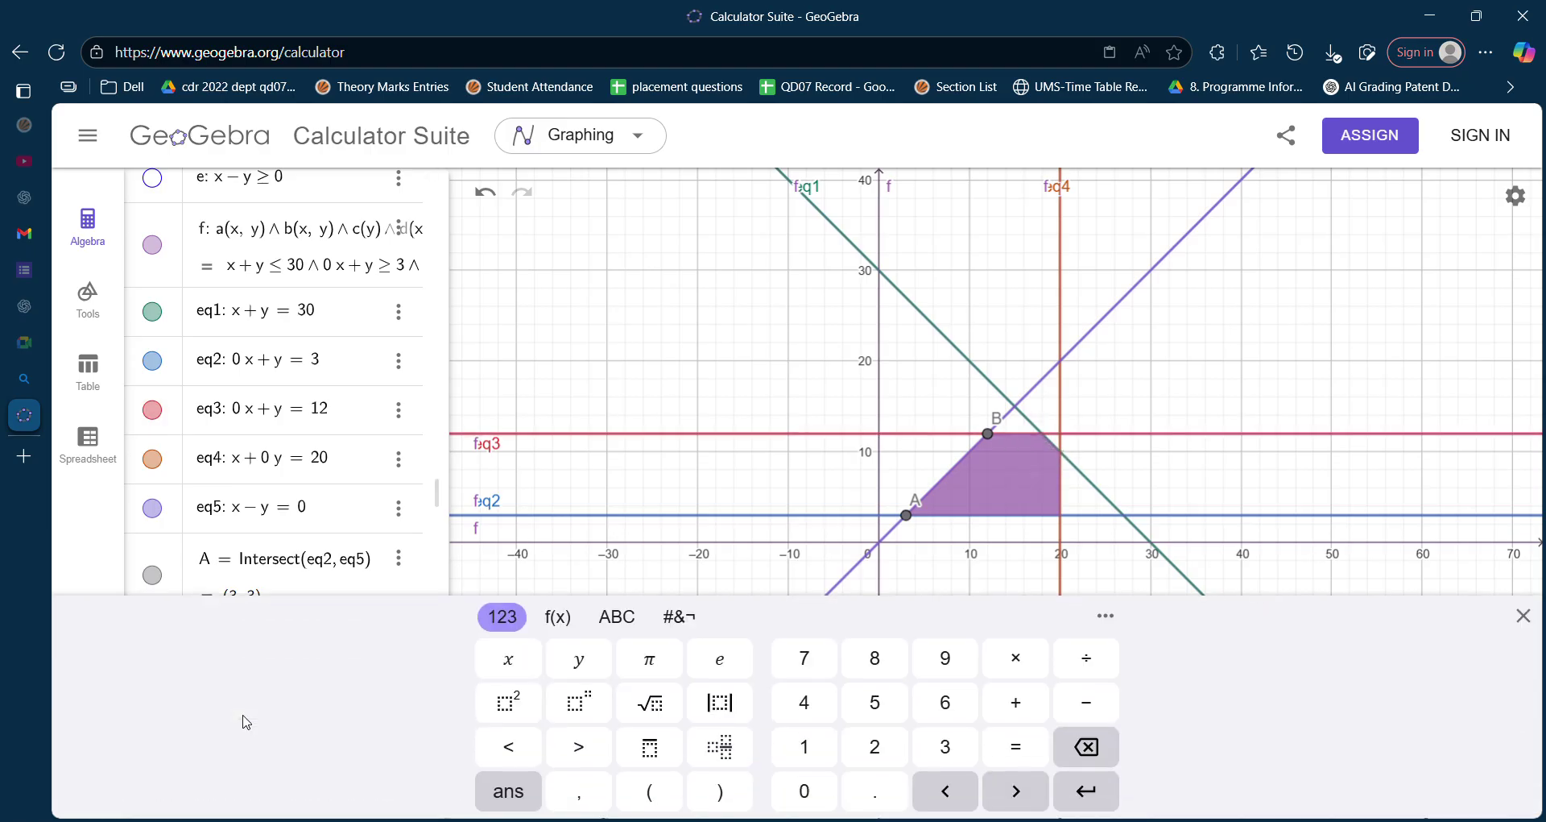
{"action": "type", "text": "intersect"}
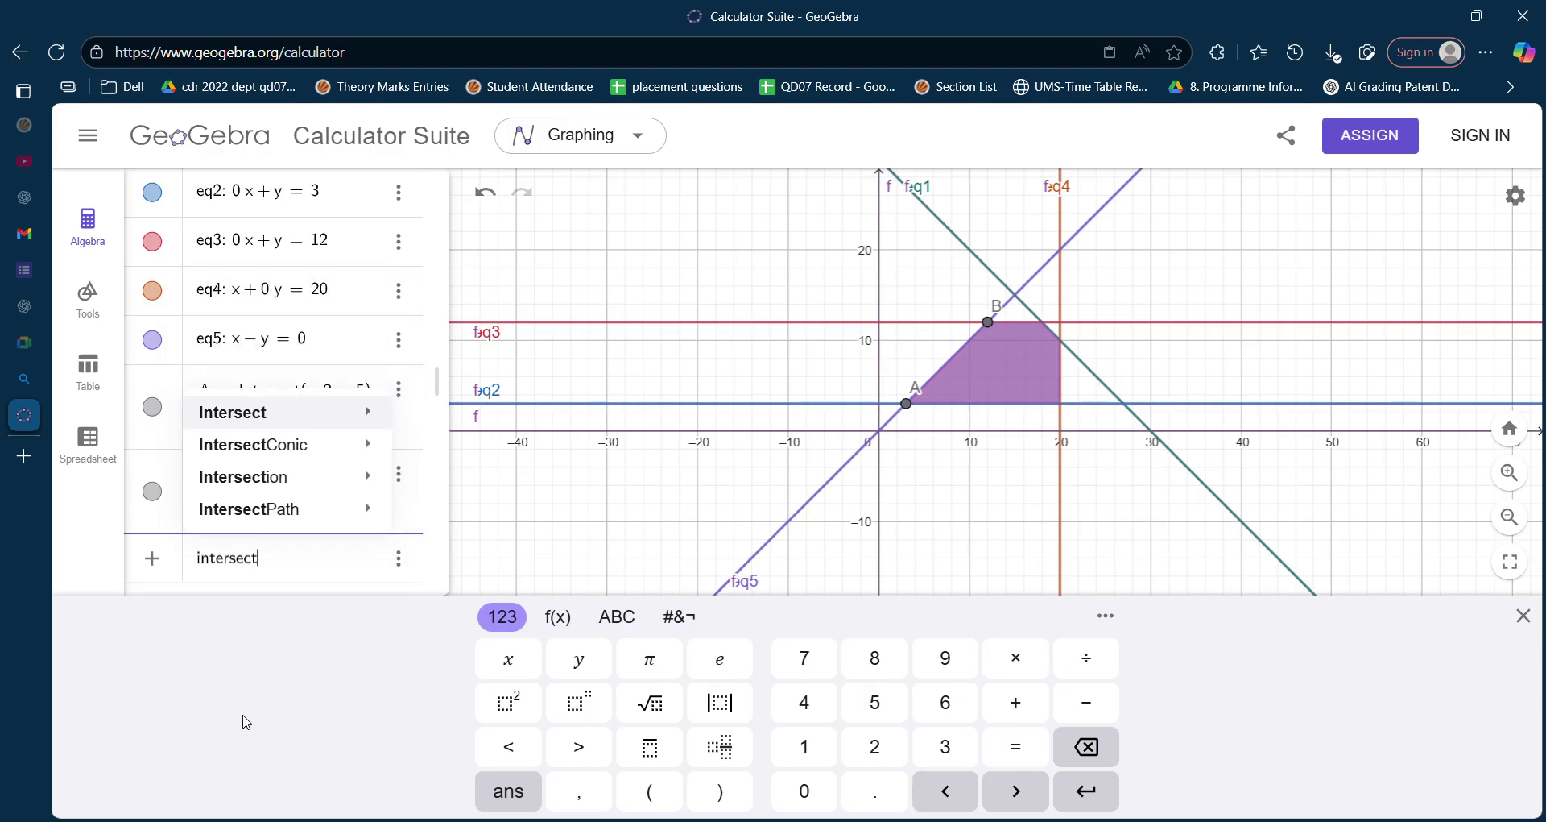
{"action": "type", "text": "(eq1,e"}
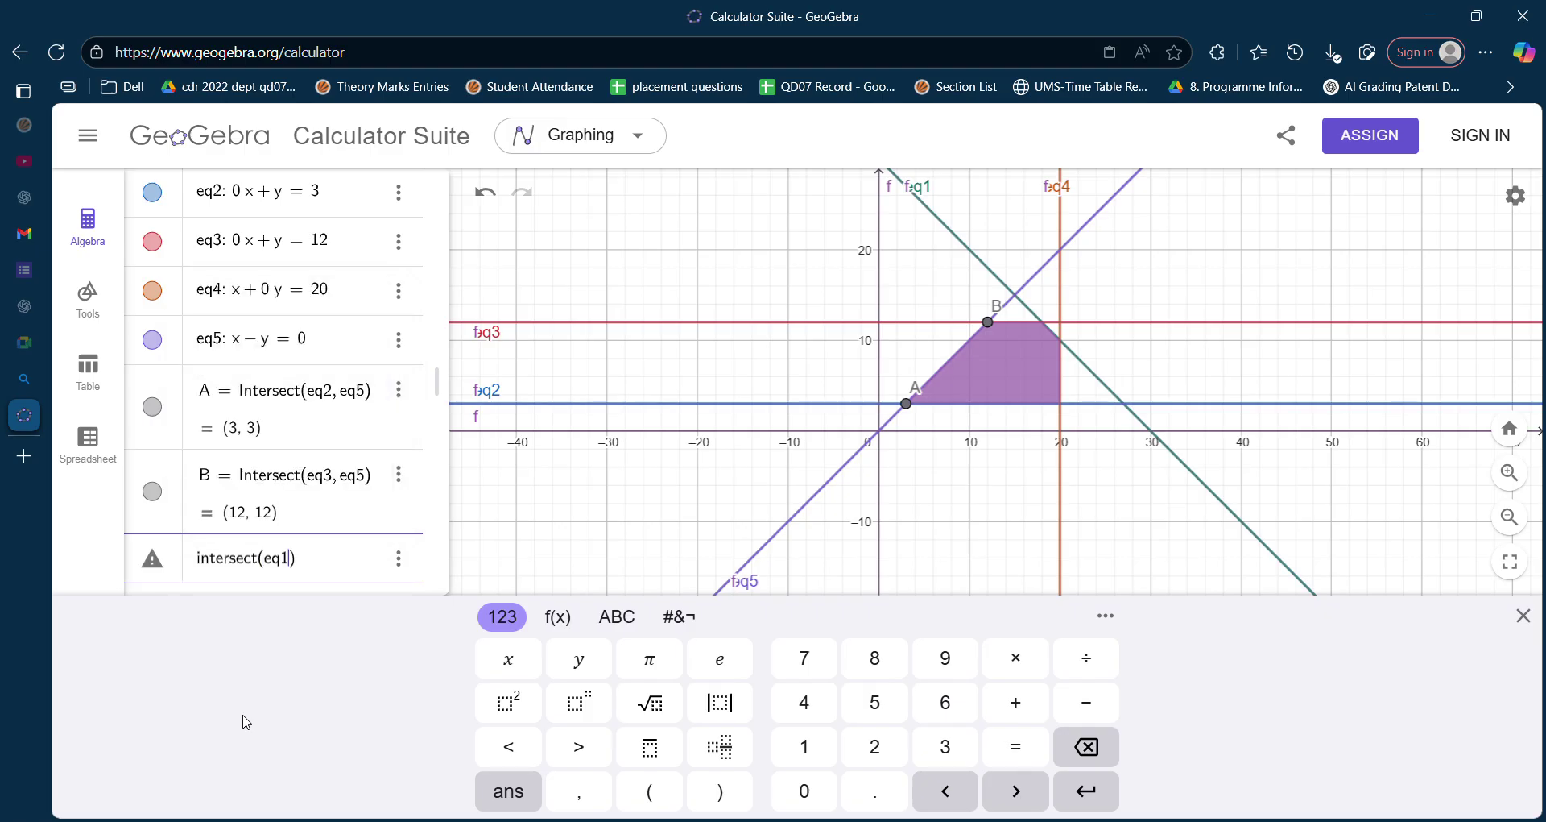
{"action": "type", "text": "q3"}
{"action": "key", "text": "Return"}
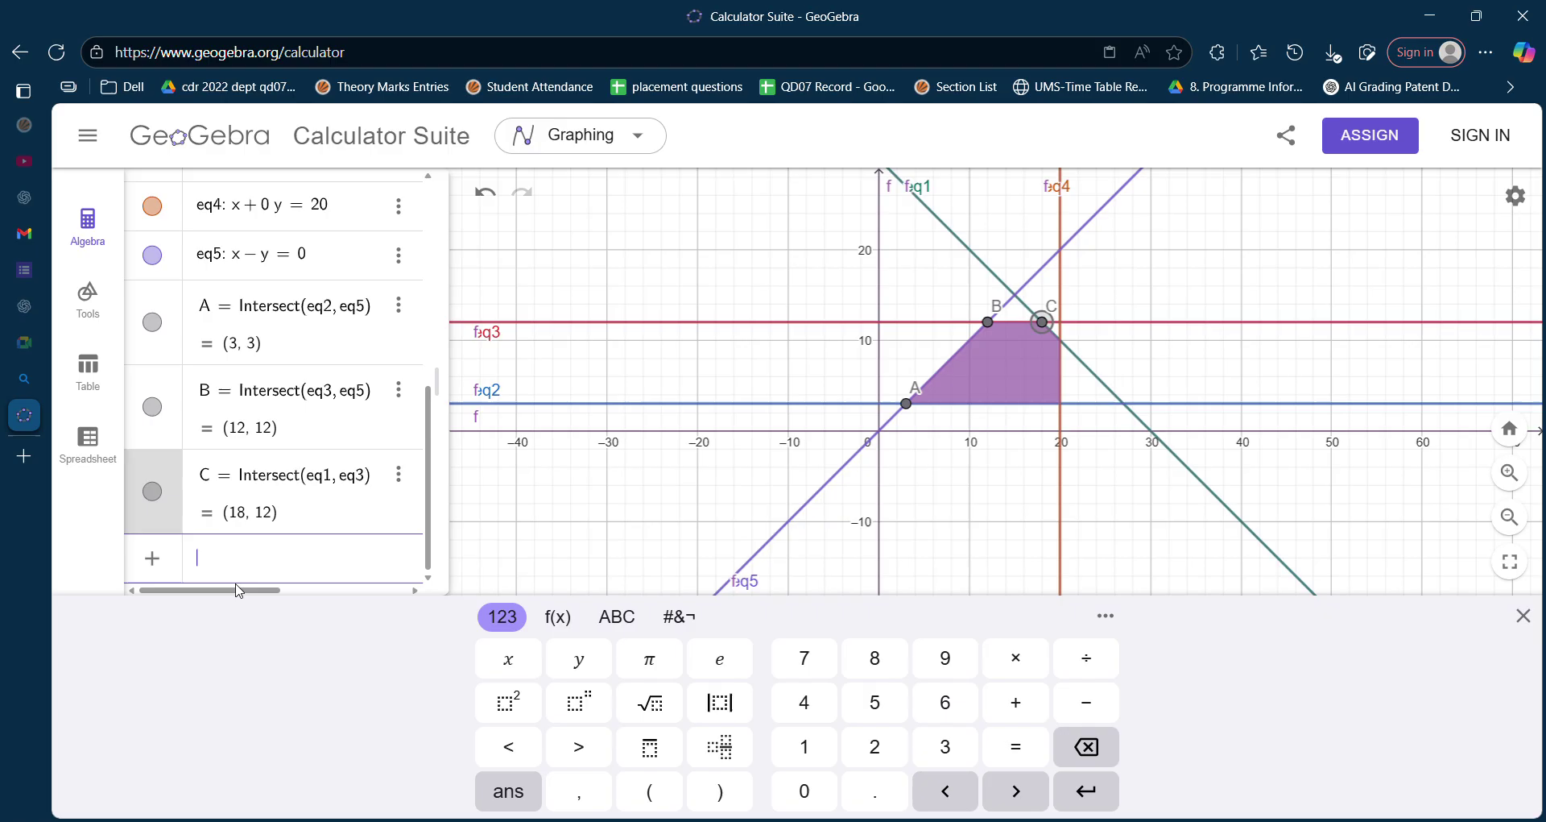
{"action": "type", "text": "interse"}
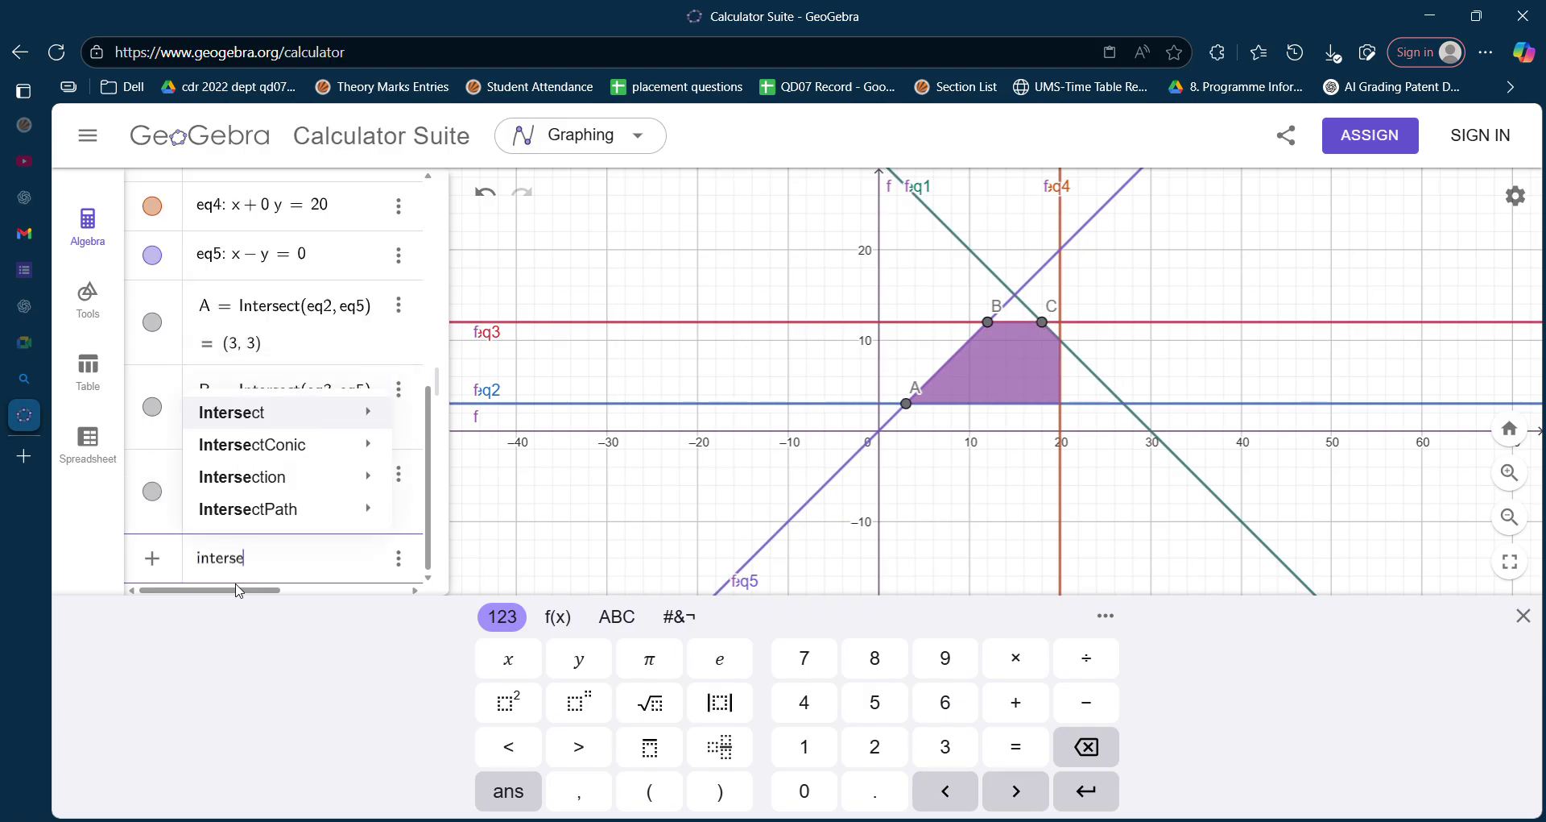
{"action": "type", "text": "ct(eq1,"}
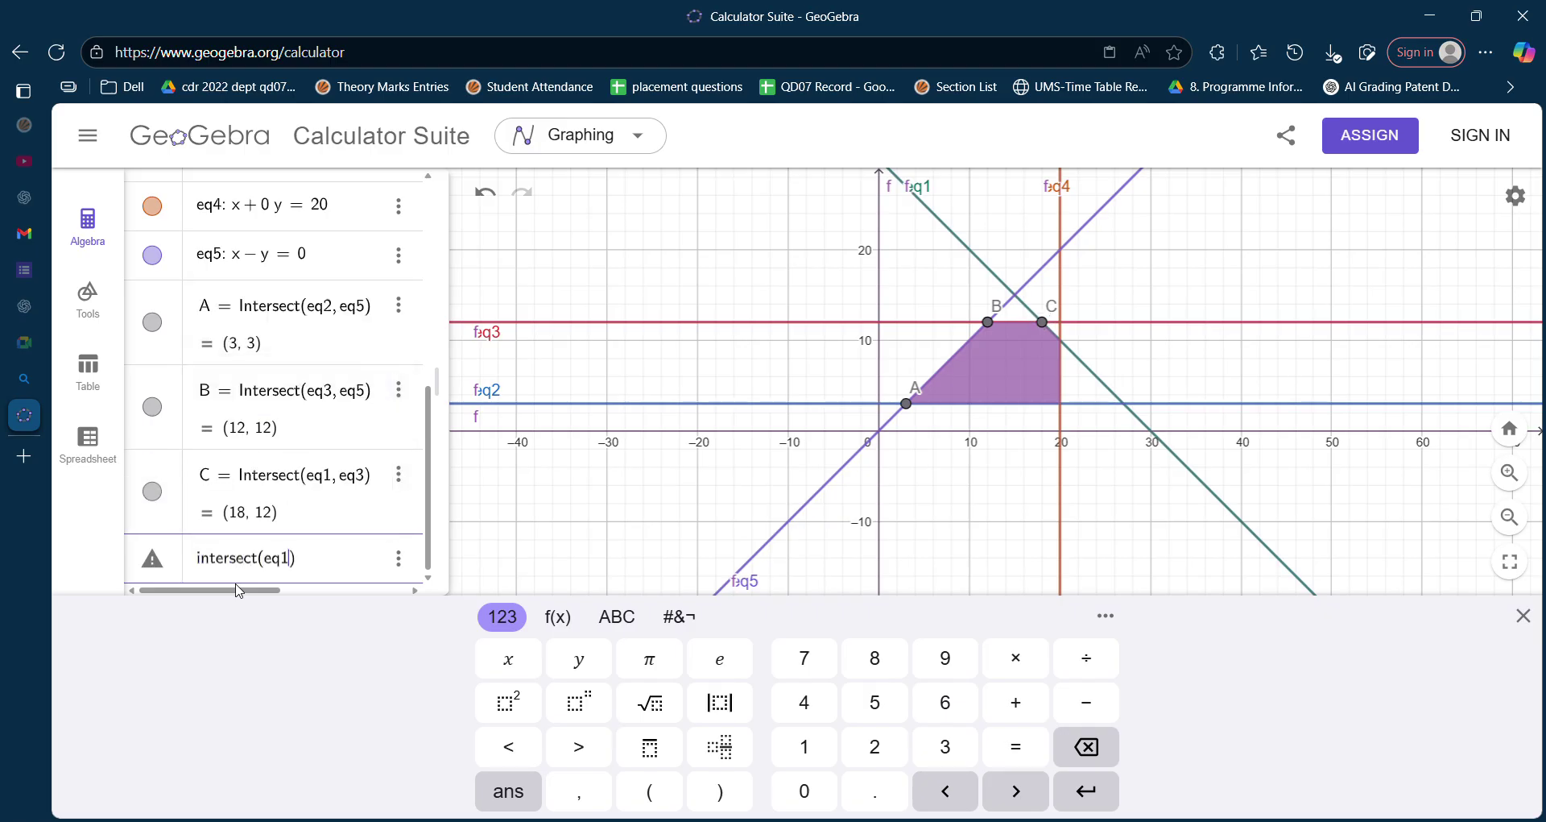
{"action": "type", "text": "eq4"}
{"action": "key", "text": "Return"}
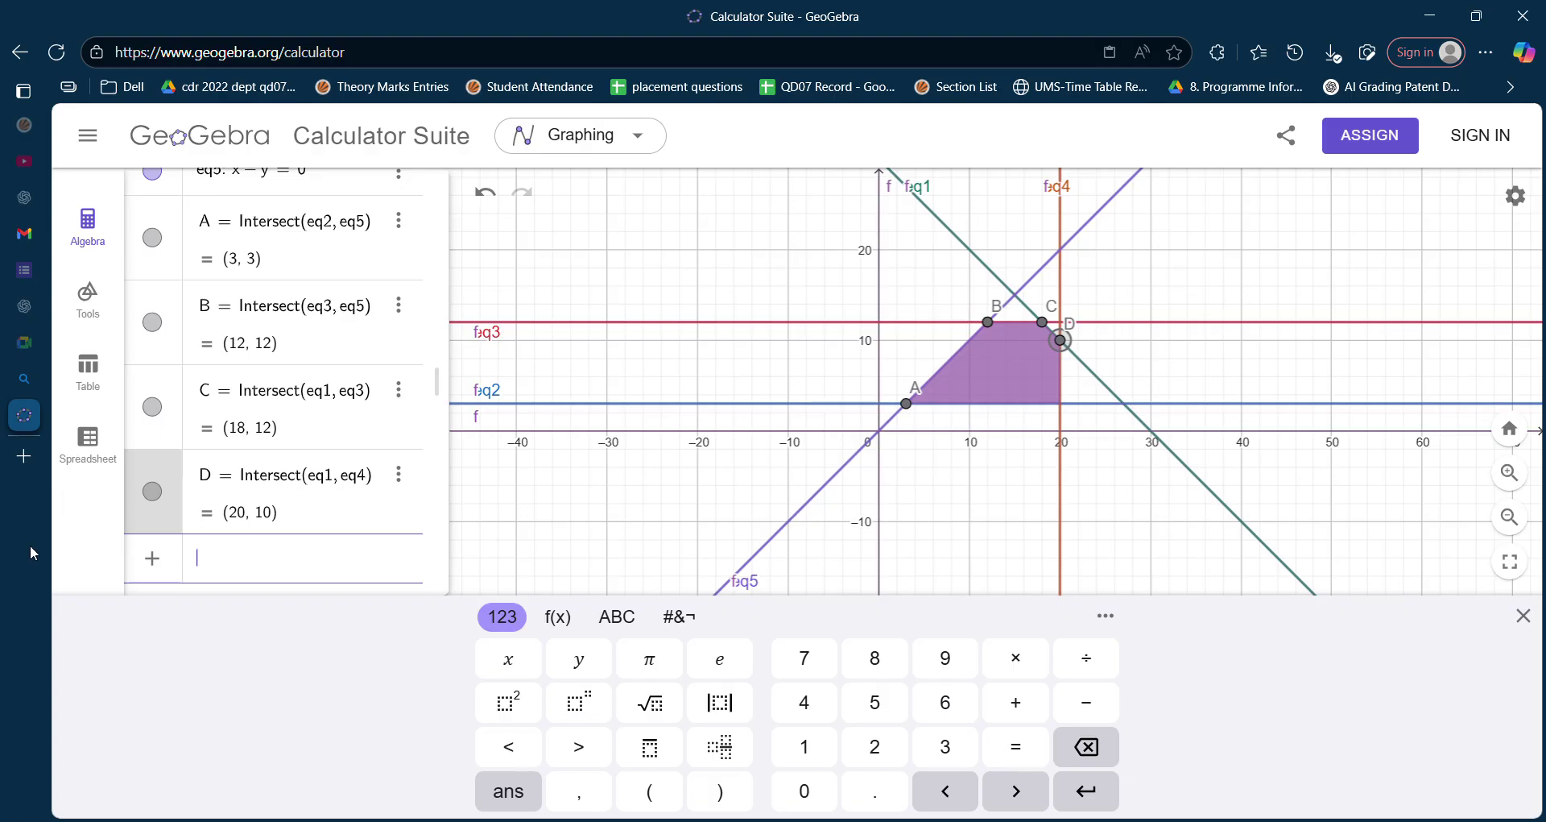
{"action": "type", "text": "interse"}
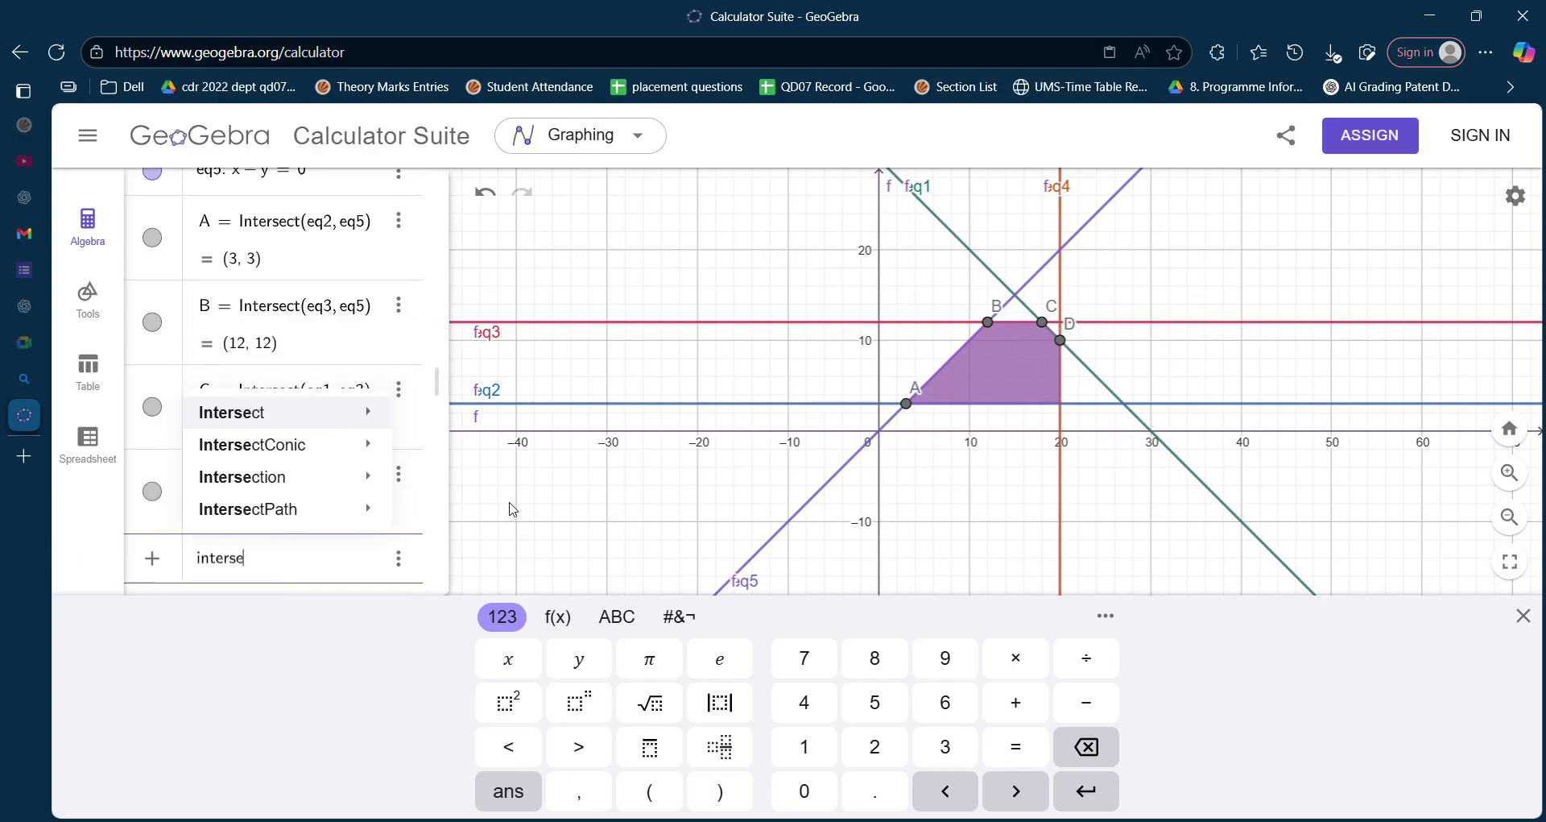
{"action": "type", "text": "ct(eq2,eq4"}
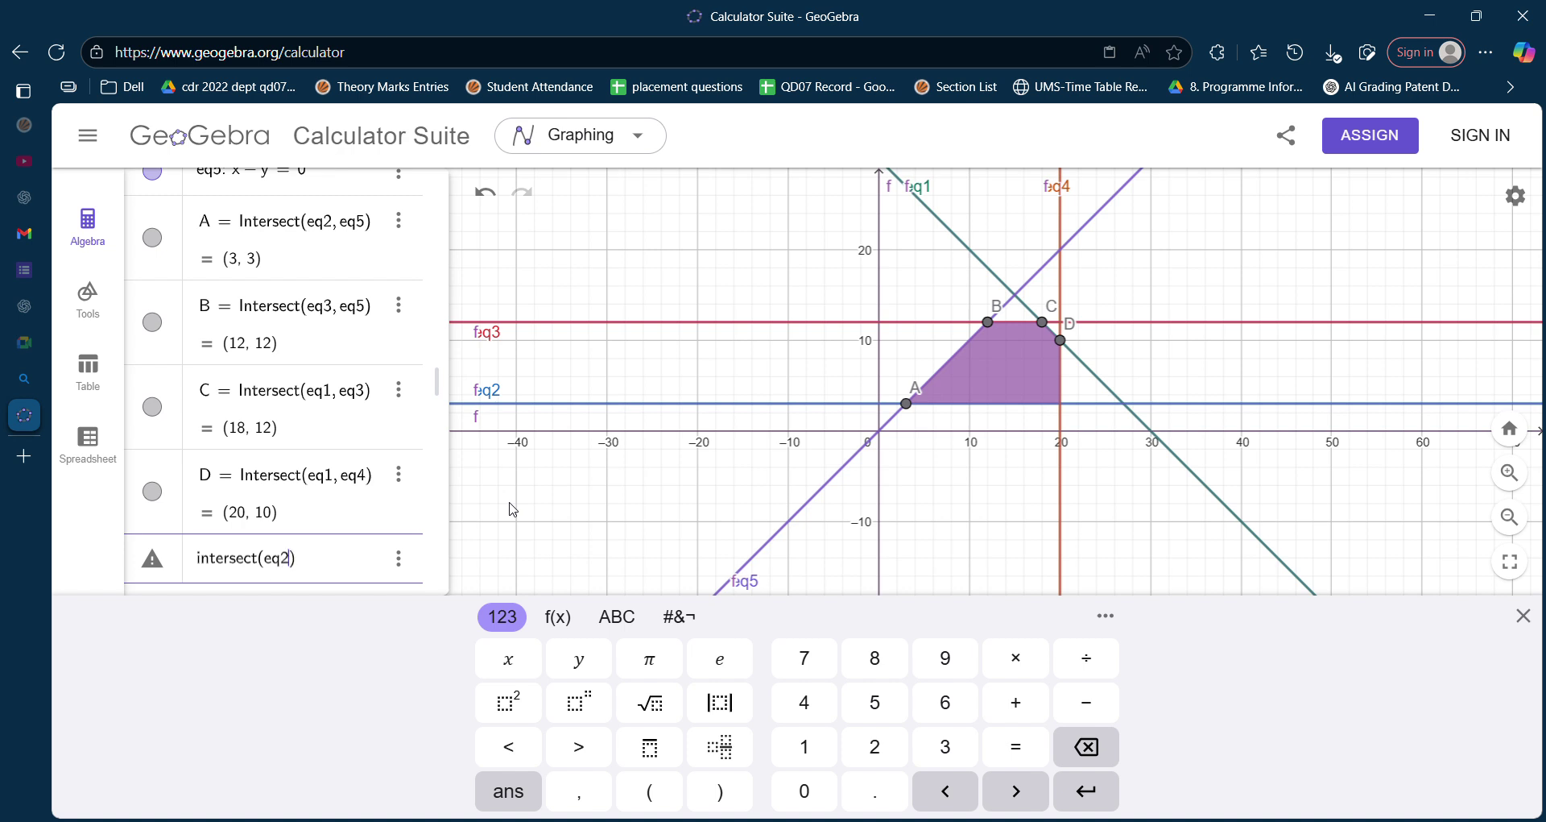
{"action": "key", "text": "Return"}
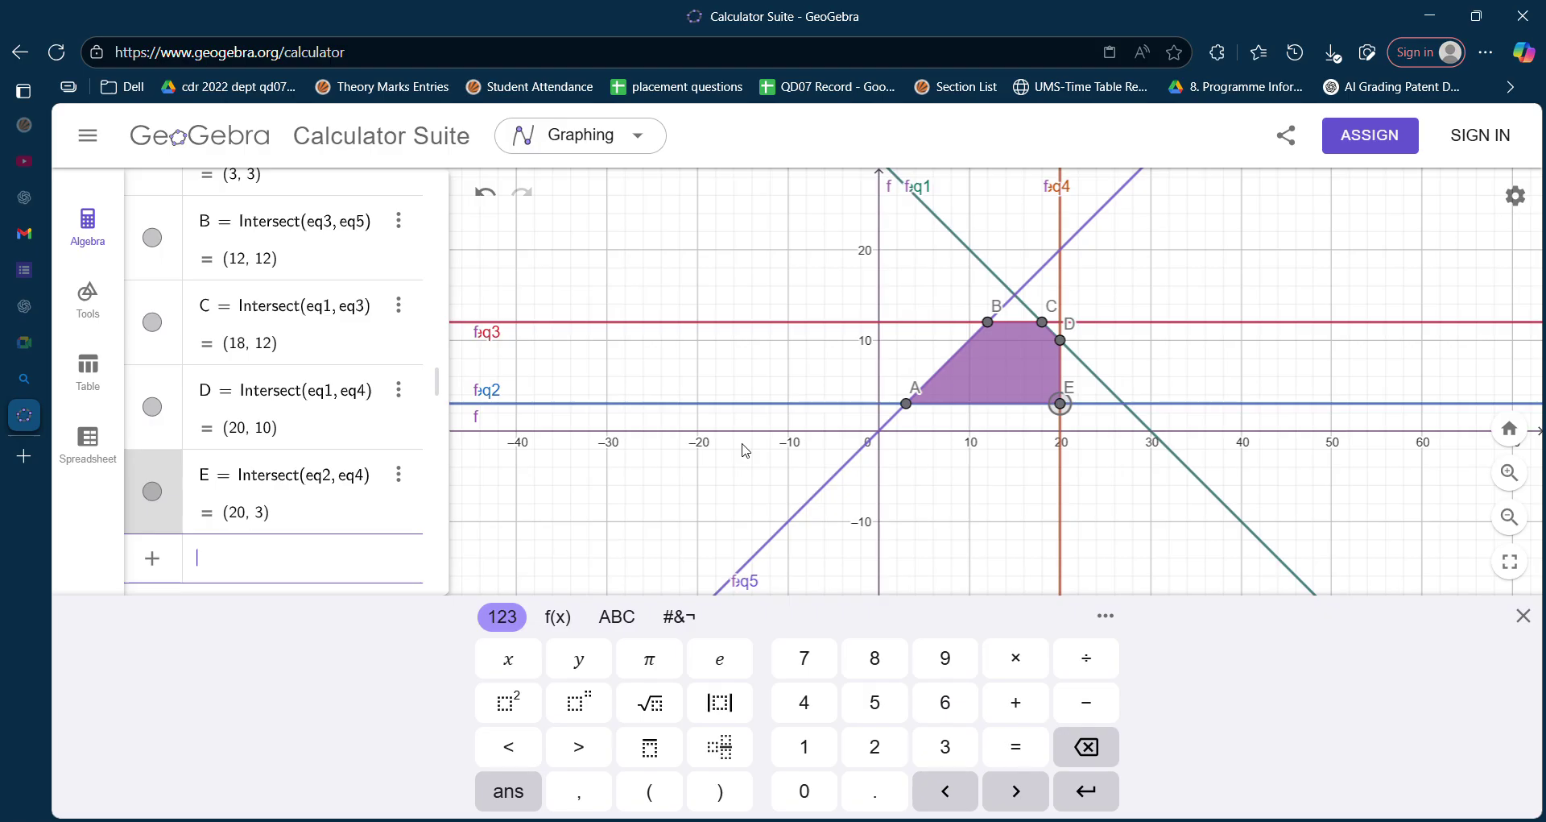
Step: Define z(x,y) = 2x + 3y, correcting the mistyped 3x to 3y
{"action": "type", "text": "z(x,"}
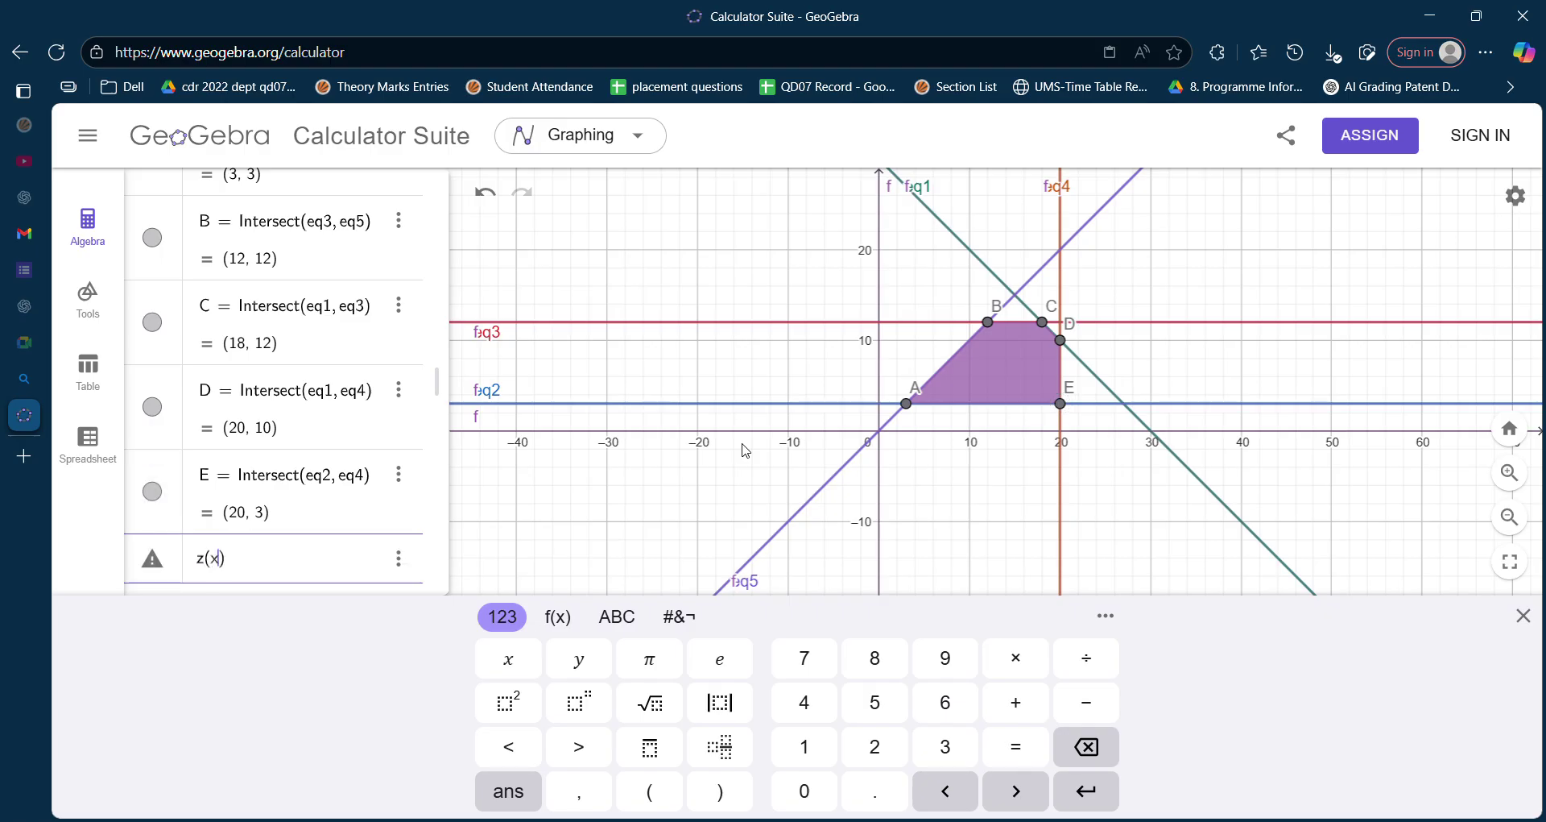
{"action": "type", "text": "y"}
{"action": "type", "text": ")"}
{"action": "type", "text": "=2x"}
{"action": "type", "text": "+3x"}
{"action": "key", "text": "BackSpace"}
{"action": "type", "text": "y"}
{"action": "key", "text": "Return"}
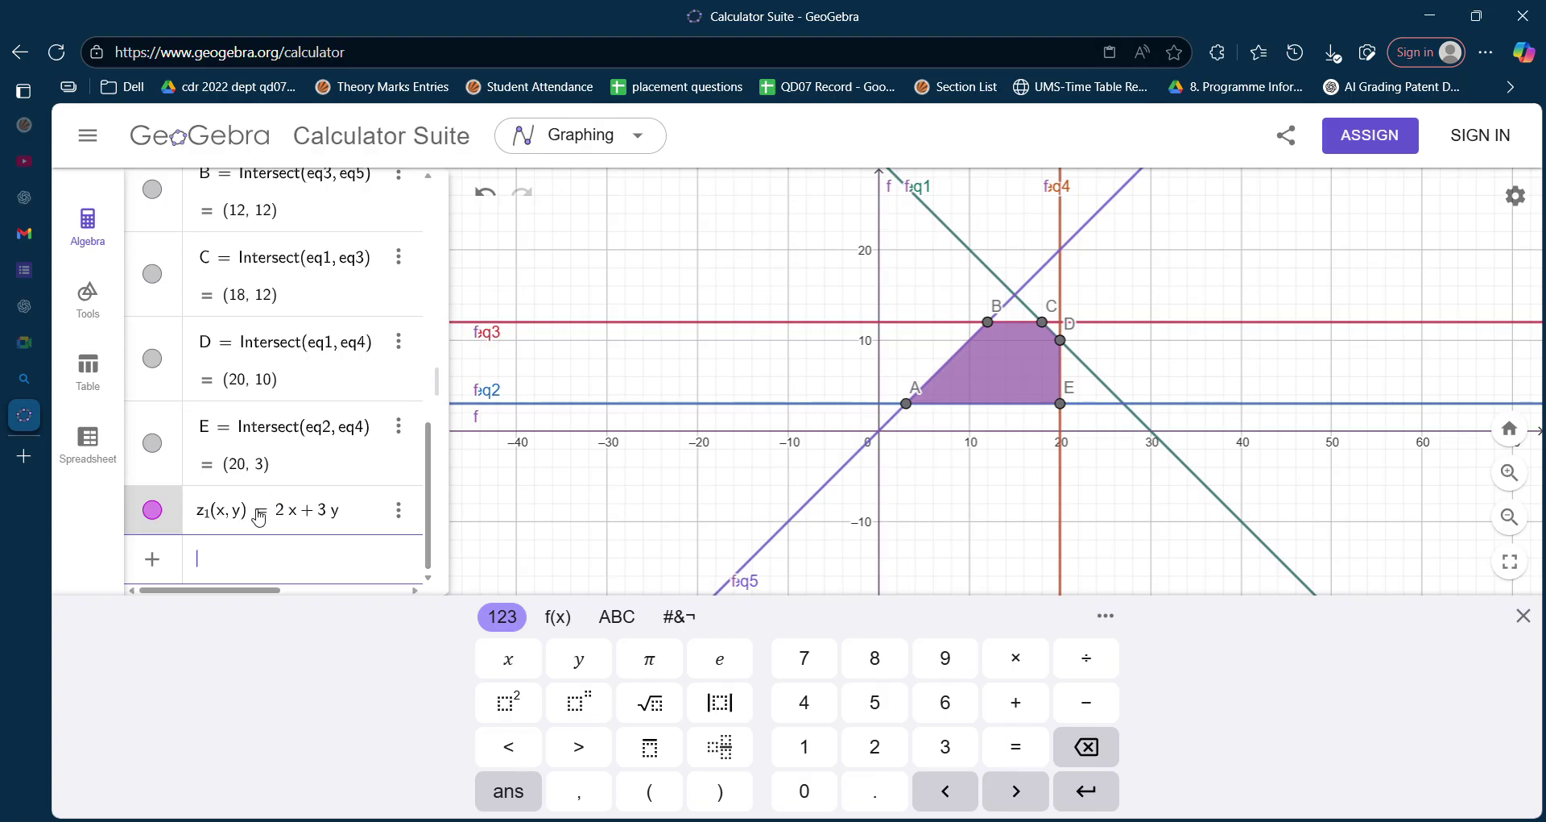
Step: Select the z1(x,y) text in the z1 definition for copying
{"action": "left_click", "coordinate": [227, 520]}
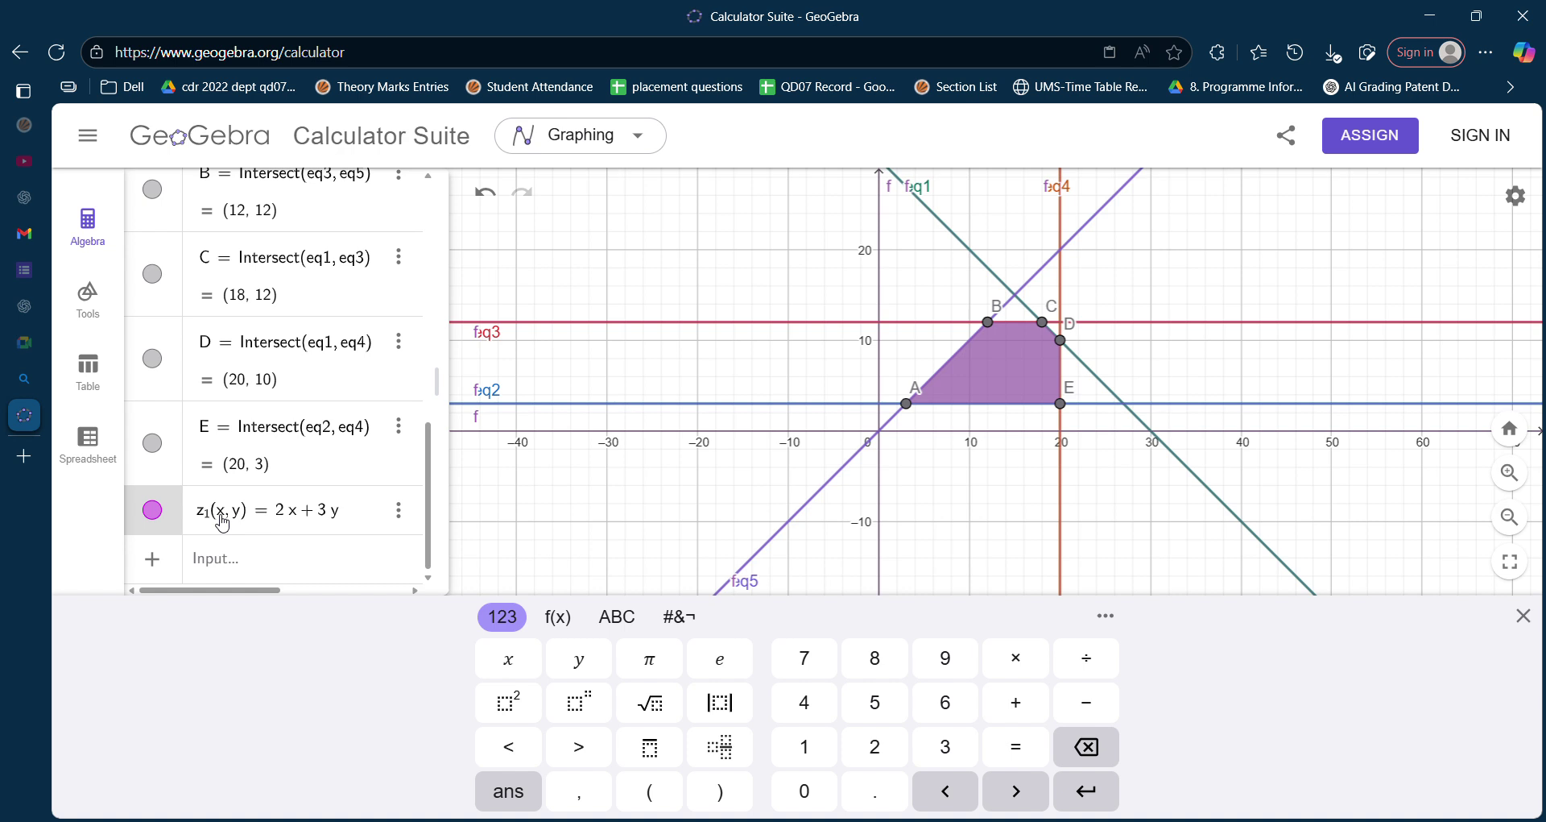
{"action": "left_click", "coordinate": [221, 519]}
{"action": "key", "text": "Left"}
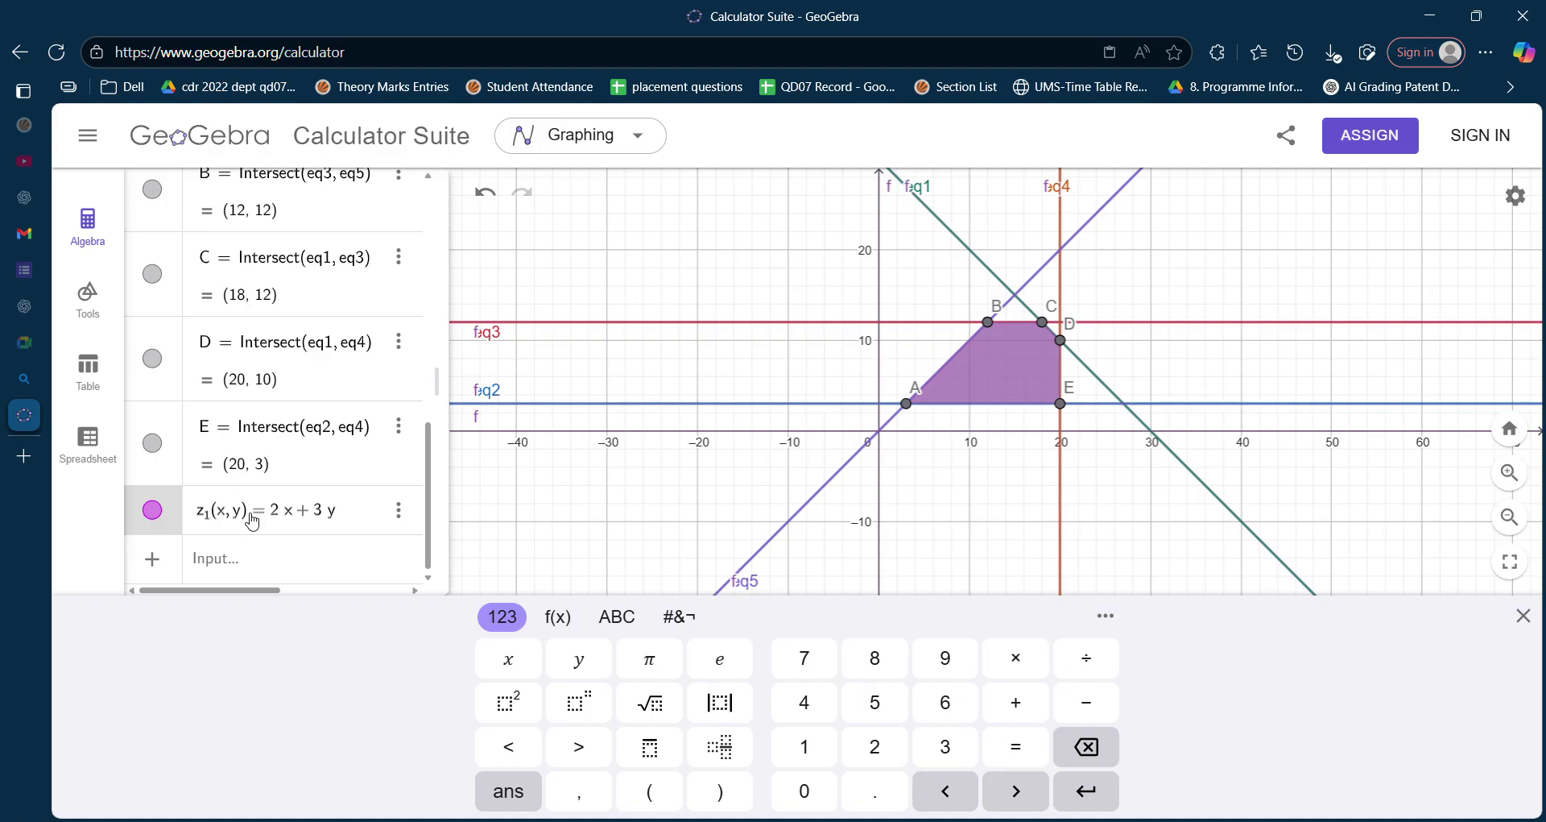
{"action": "key", "text": "shift+Right"}
{"action": "key", "text": "shift+Right"}
{"action": "key", "text": "shift+Right"}
{"action": "key", "text": "shift+Right"}
{"action": "key", "text": "shift+Right"}
{"action": "key", "text": "shift+Right"}
{"action": "key", "text": "ctrl+c"}
Step: Evaluate z1(A), giving 15, after replacing the invalid lowercase argument a
{"action": "left_click", "coordinate": [236, 564]}
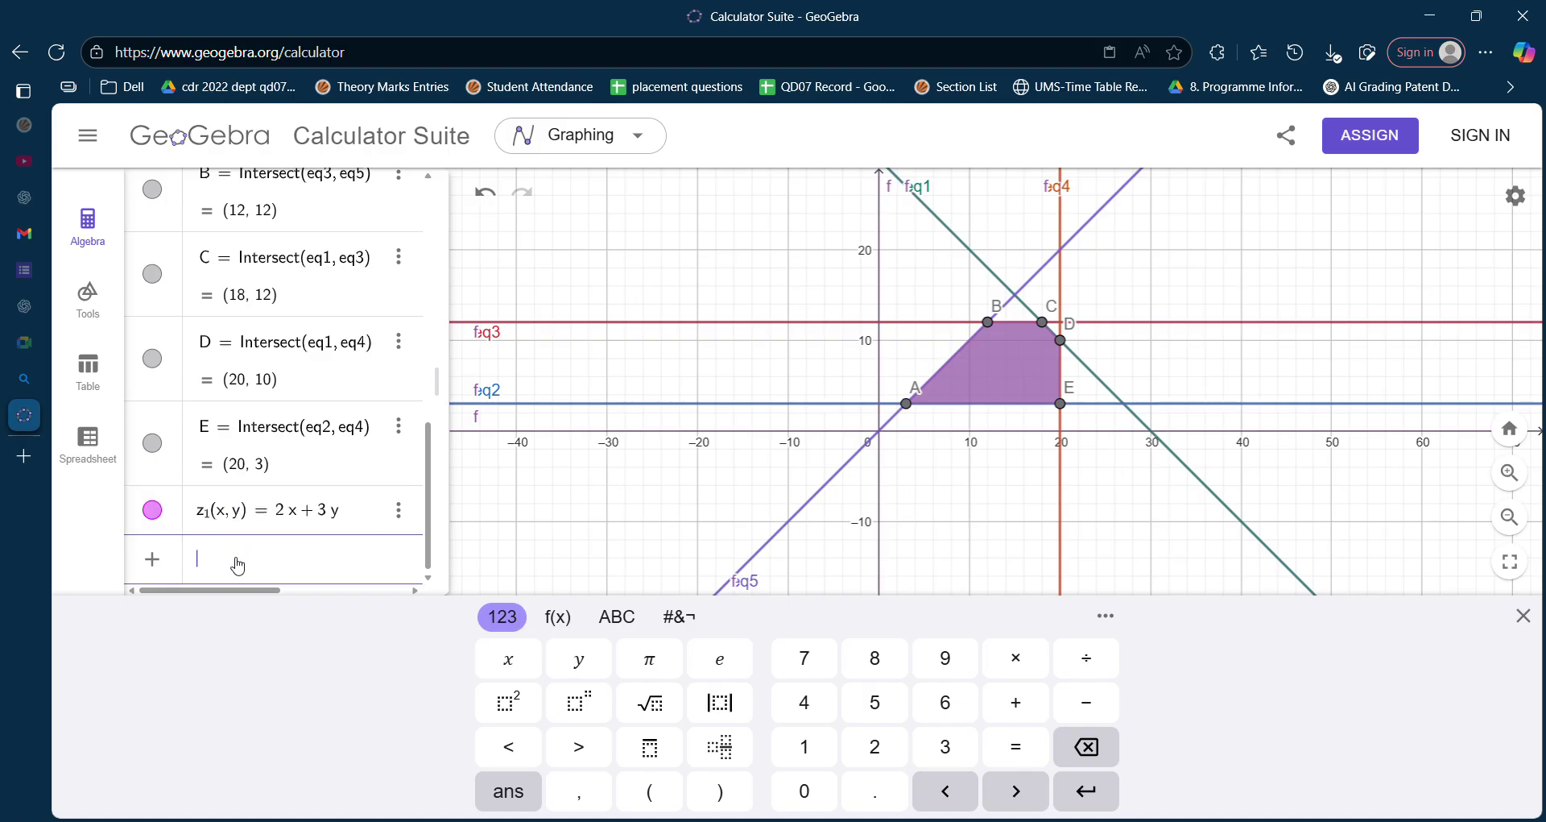
{"action": "key", "text": "ctrl+v"}
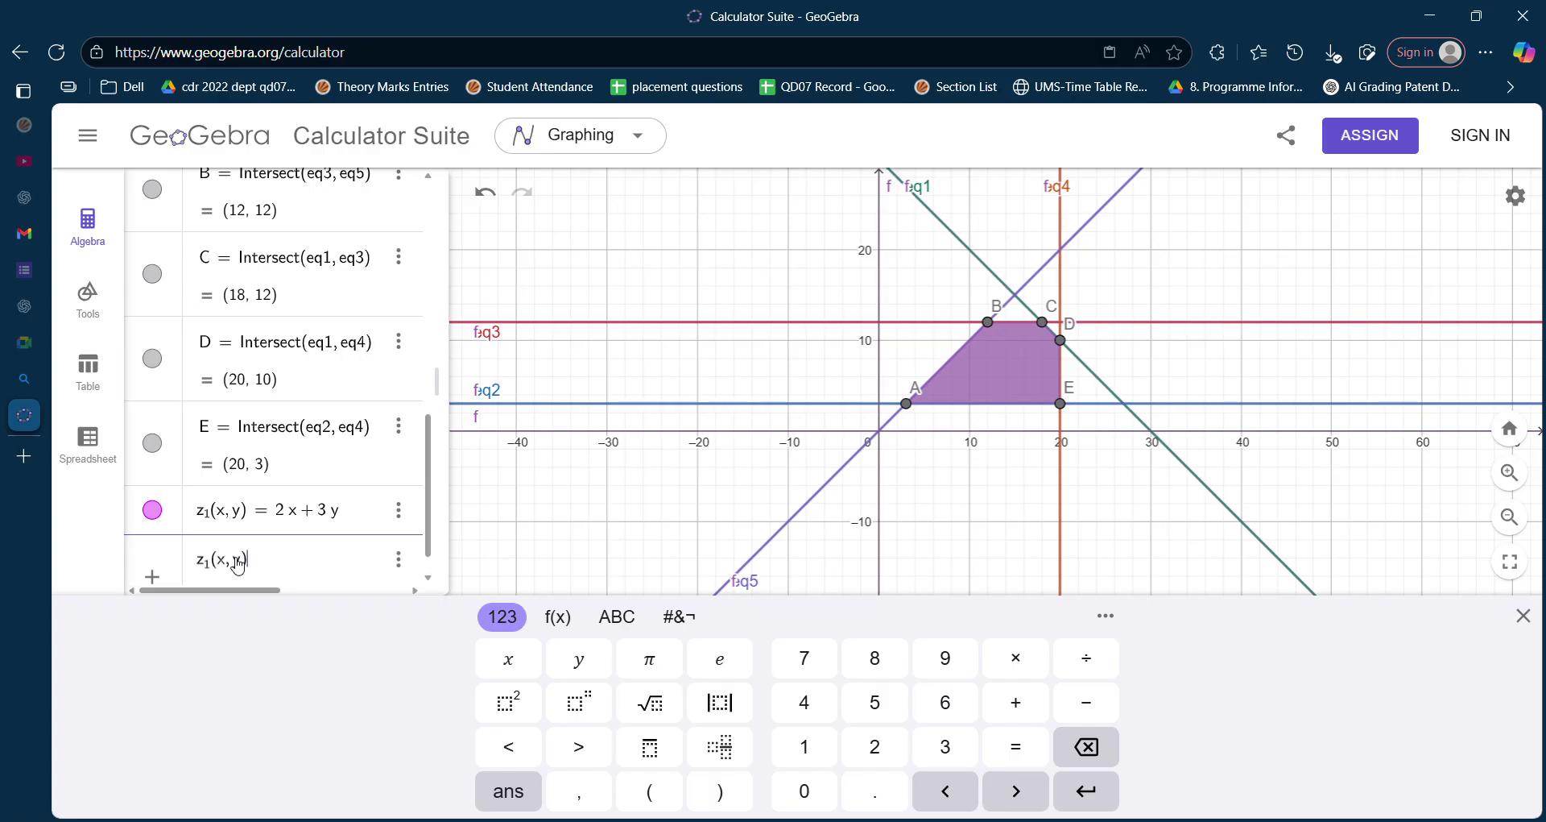
{"action": "key", "text": "BackSpace"}
{"action": "key", "text": "BackSpace"}
{"action": "key", "text": "BackSpace"}
{"action": "type", "text": "a"}
{"action": "key", "text": "Return"}
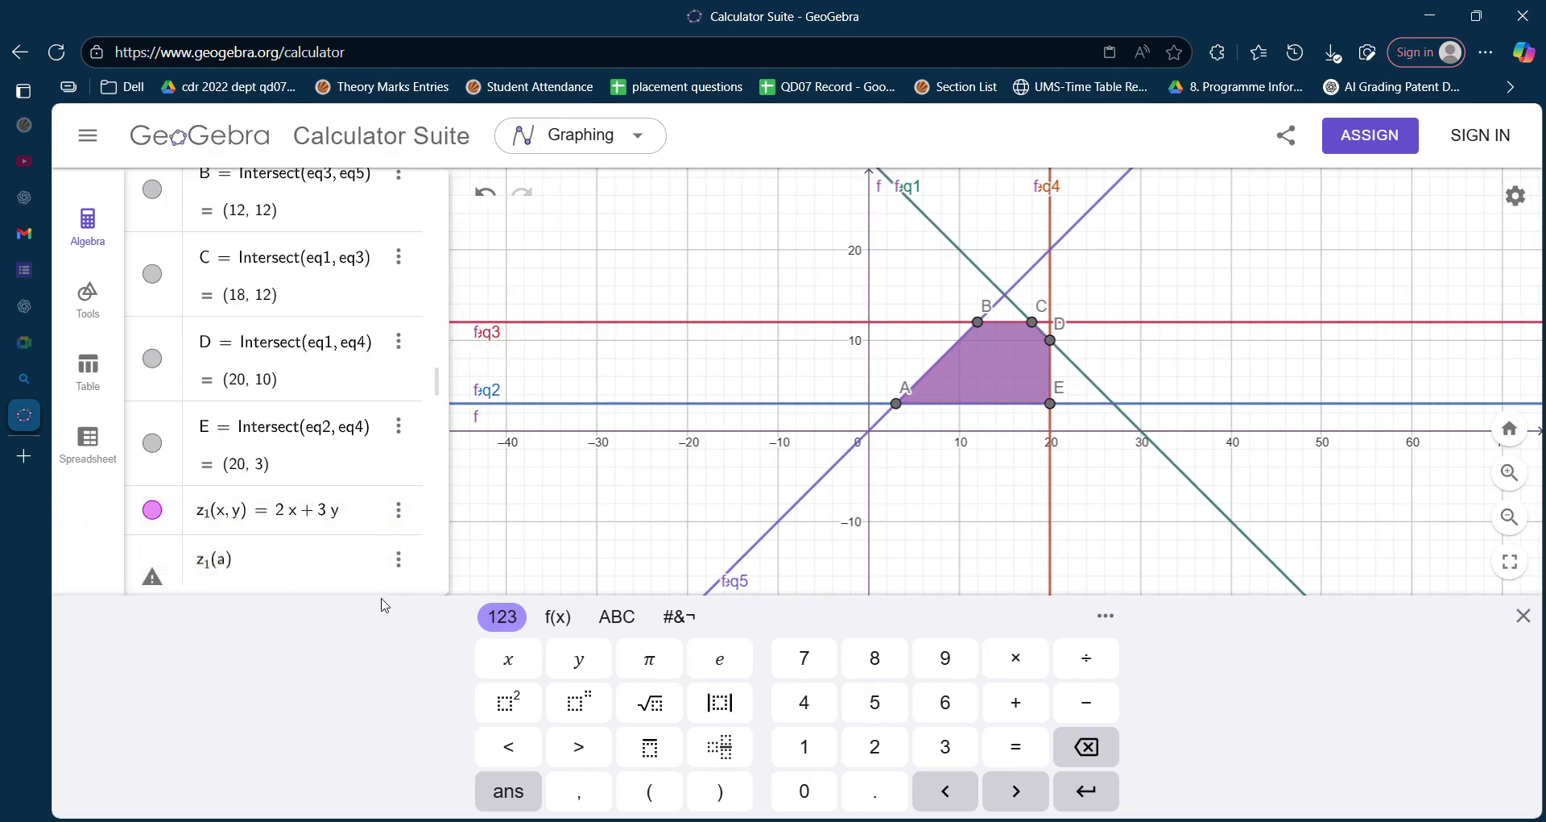
{"action": "left_click", "coordinate": [269, 559]}
{"action": "key", "text": "BackSpace"}
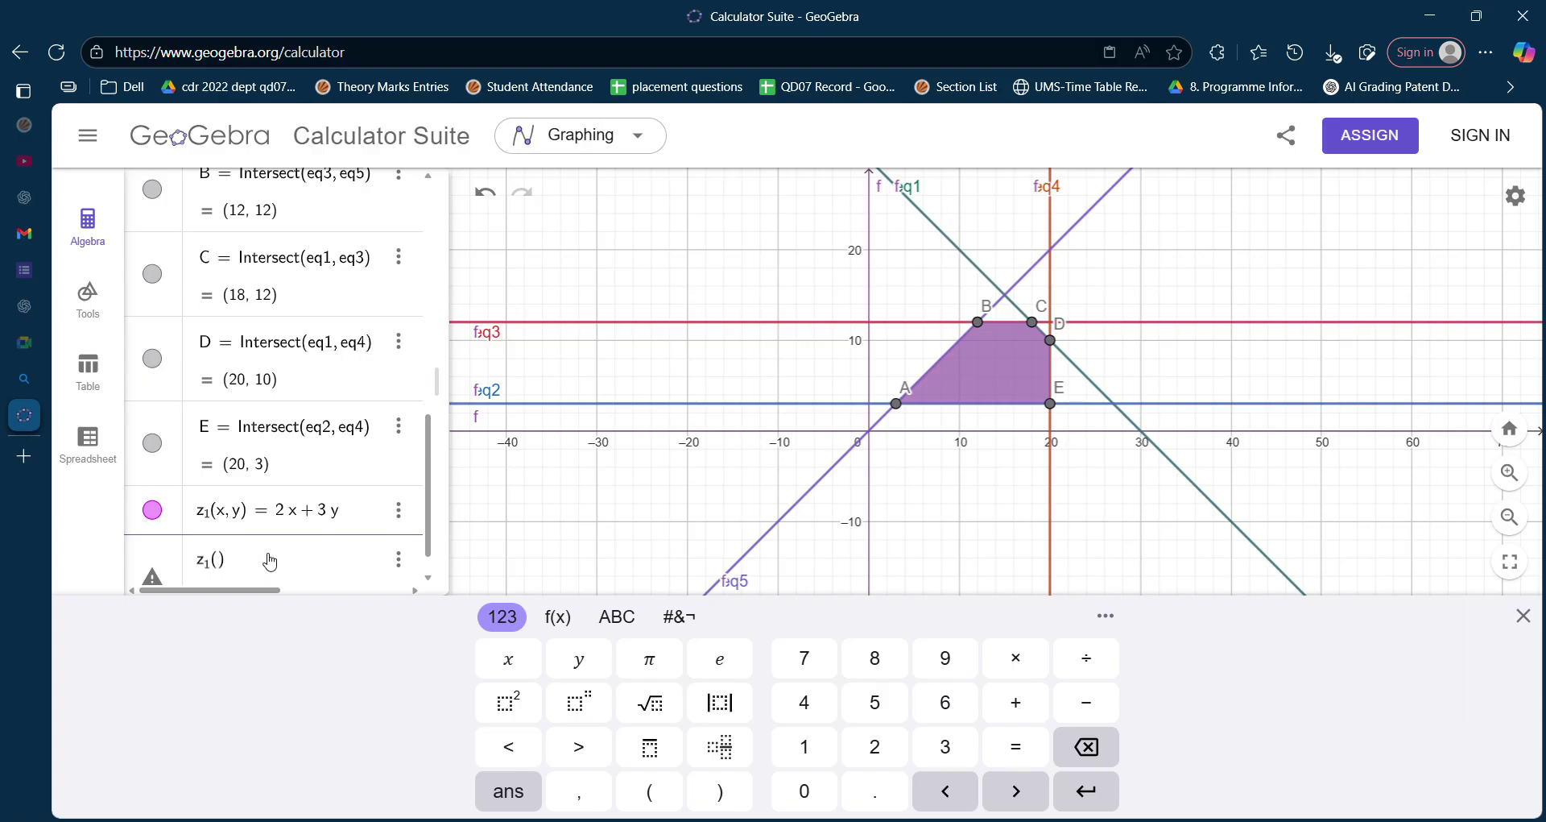
{"action": "type", "text": "A"}
{"action": "key", "text": "Return"}
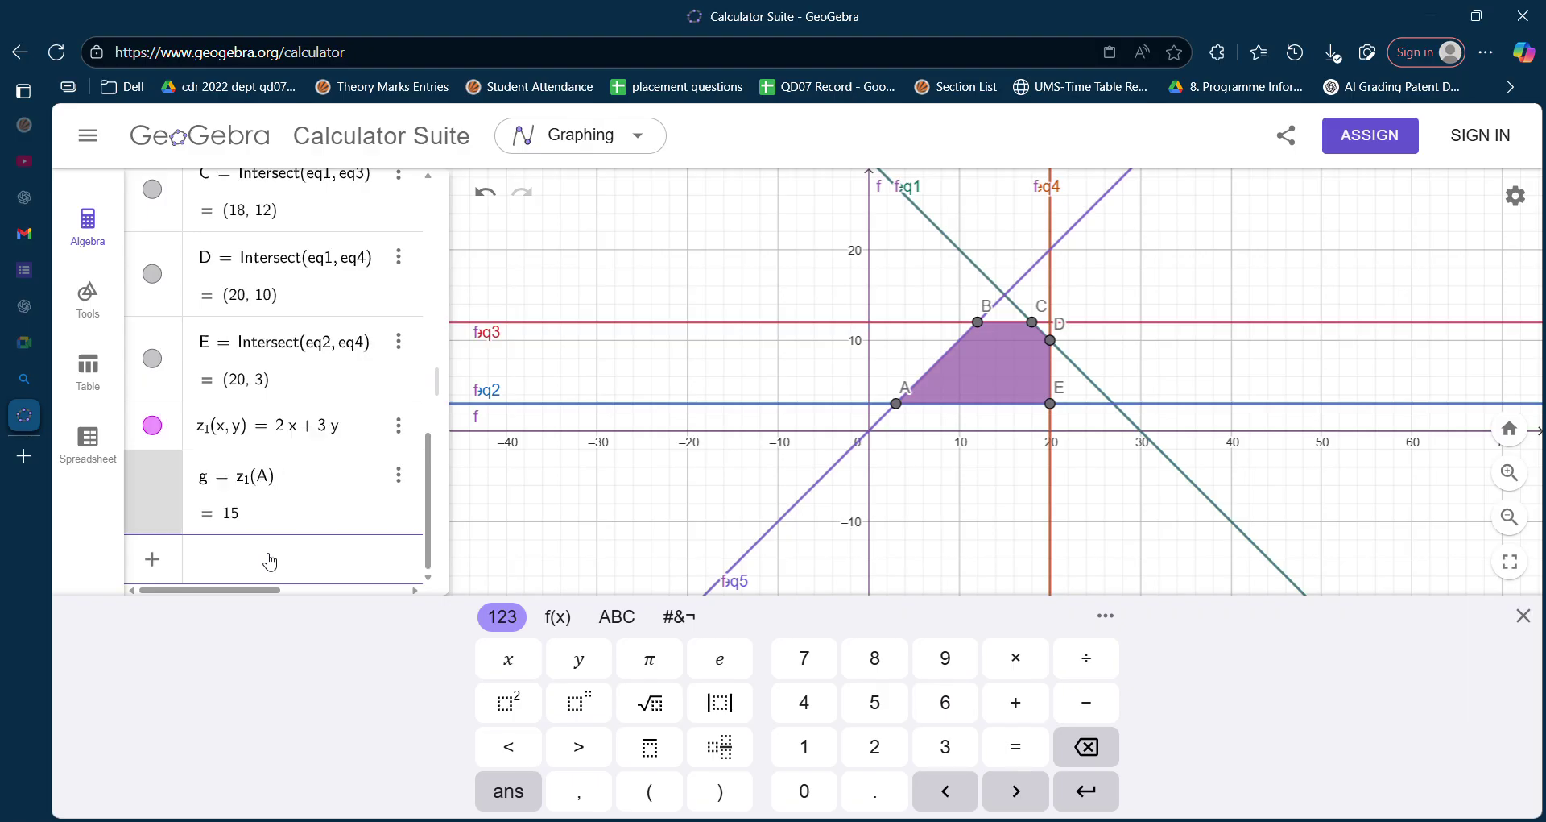
Step: Evaluate z1(B) and z1(C), giving 60 and 72
{"action": "type", "text": "z1(x,y)"}
{"action": "key", "text": "BackSpace"}
{"action": "key", "text": "BackSpace"}
{"action": "key", "text": "BackSpace"}
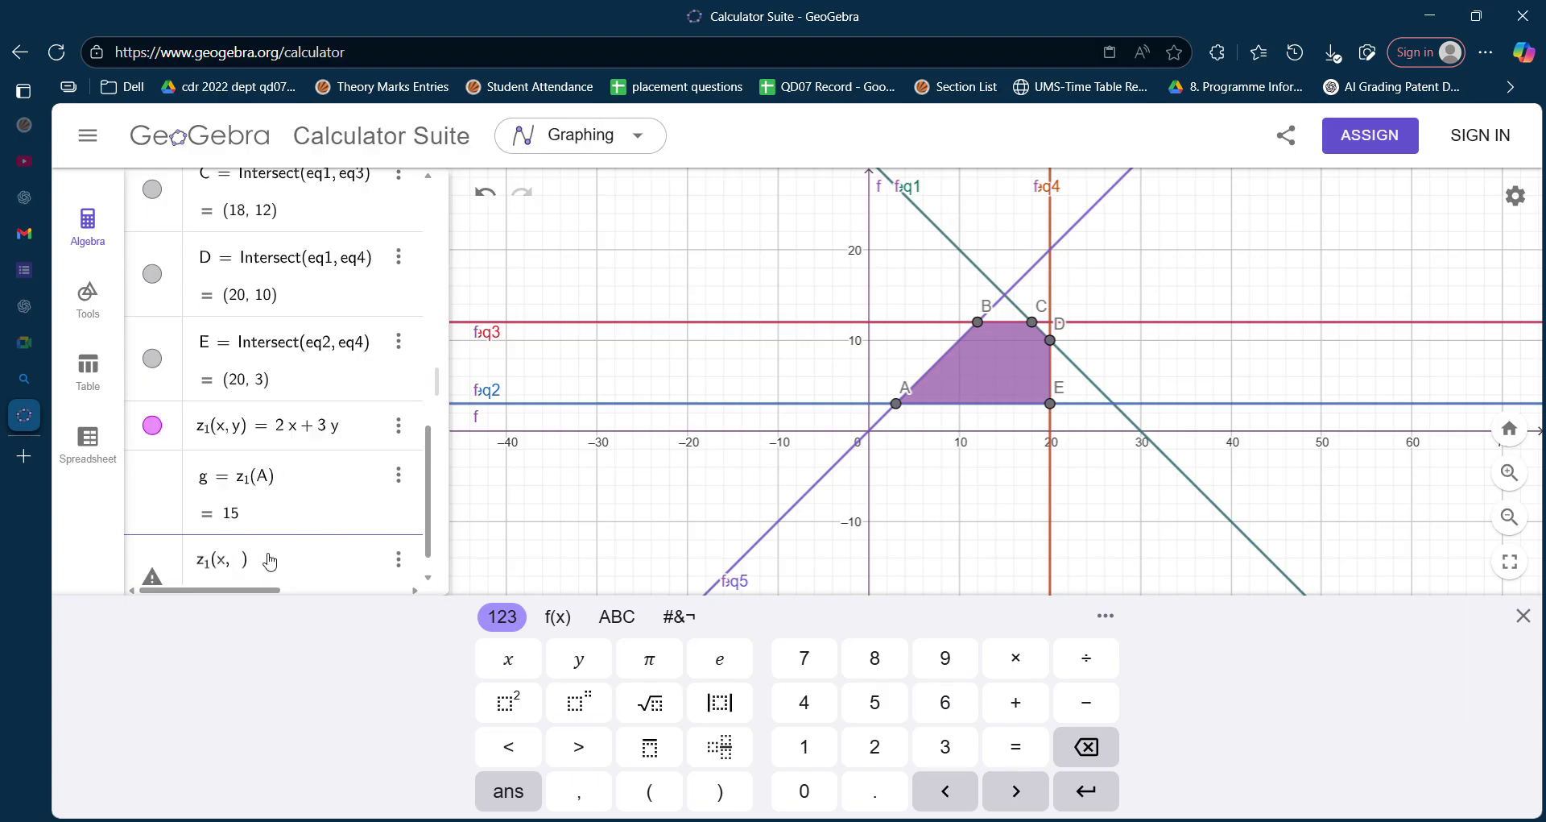
{"action": "type", "text": "B"}
{"action": "key", "text": "Return"}
{"action": "type", "text": "z1(x,y)"}
{"action": "key", "text": "BackSpace"}
{"action": "key", "text": "BackSpace"}
{"action": "key", "text": "BackSpace"}
{"action": "type", "text": "C"}
{"action": "key", "text": "Return"}
Step: Evaluate z1(D) and z1(E), giving 70 and 49
{"action": "type", "text": "z1(x,y)"}
{"action": "key", "text": "BackSpace"}
{"action": "key", "text": "BackSpace"}
{"action": "key", "text": "BackSpace"}
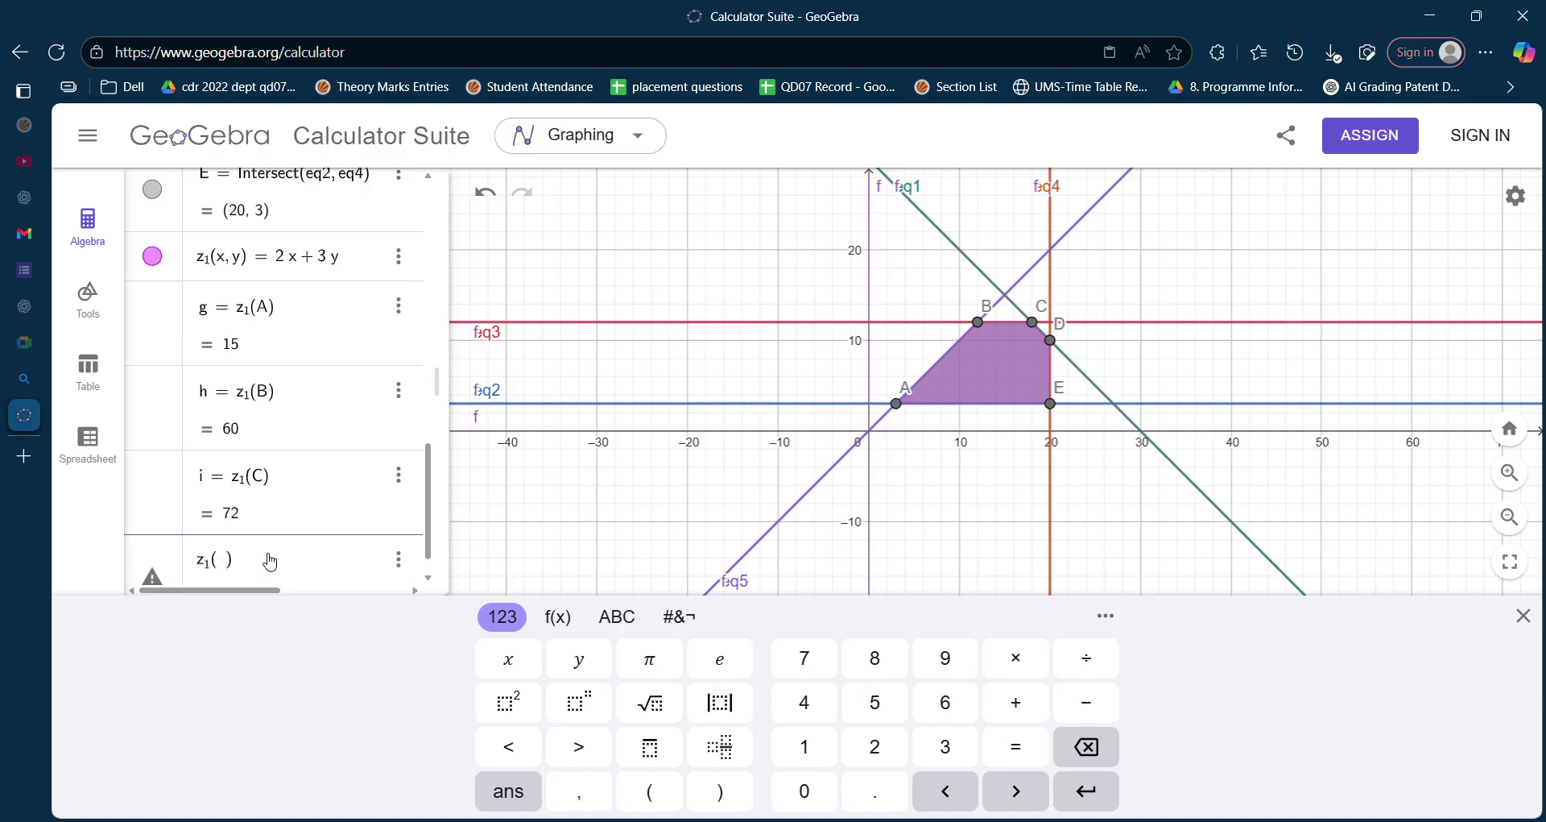
{"action": "type", "text": "D"}
{"action": "key", "text": "Return"}
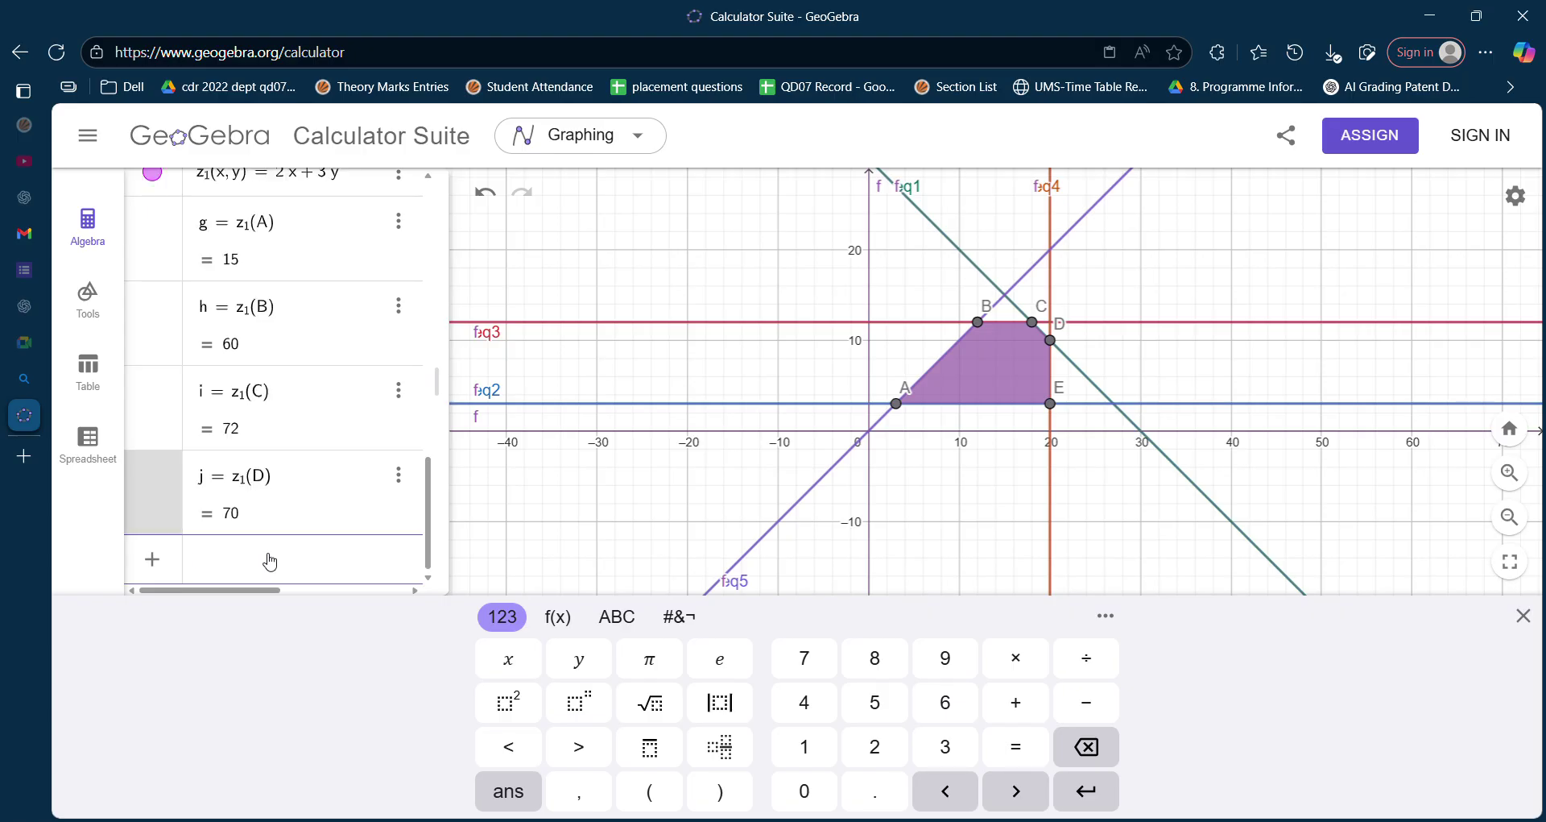
{"action": "type", "text": "z1(x,y)"}
{"action": "key", "text": "BackSpace"}
{"action": "key", "text": "BackSpace"}
{"action": "key", "text": "BackSpace"}
{"action": "type", "text": "E"}
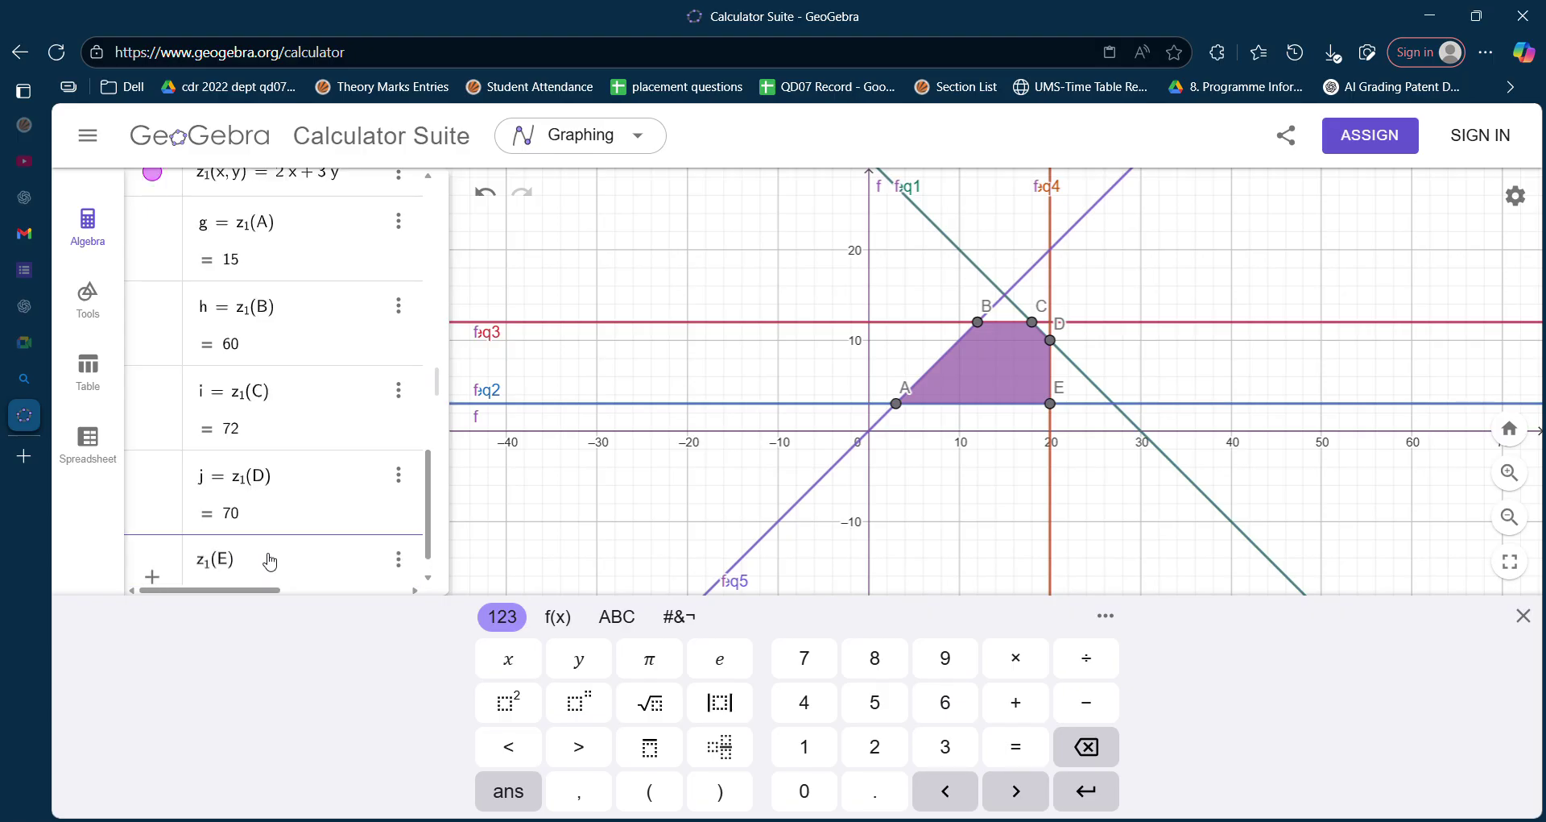
{"action": "key", "text": "Return"}
{"action": "scroll", "coordinate": [270, 561], "scroll_direction": "up", "scroll_amount": 3}
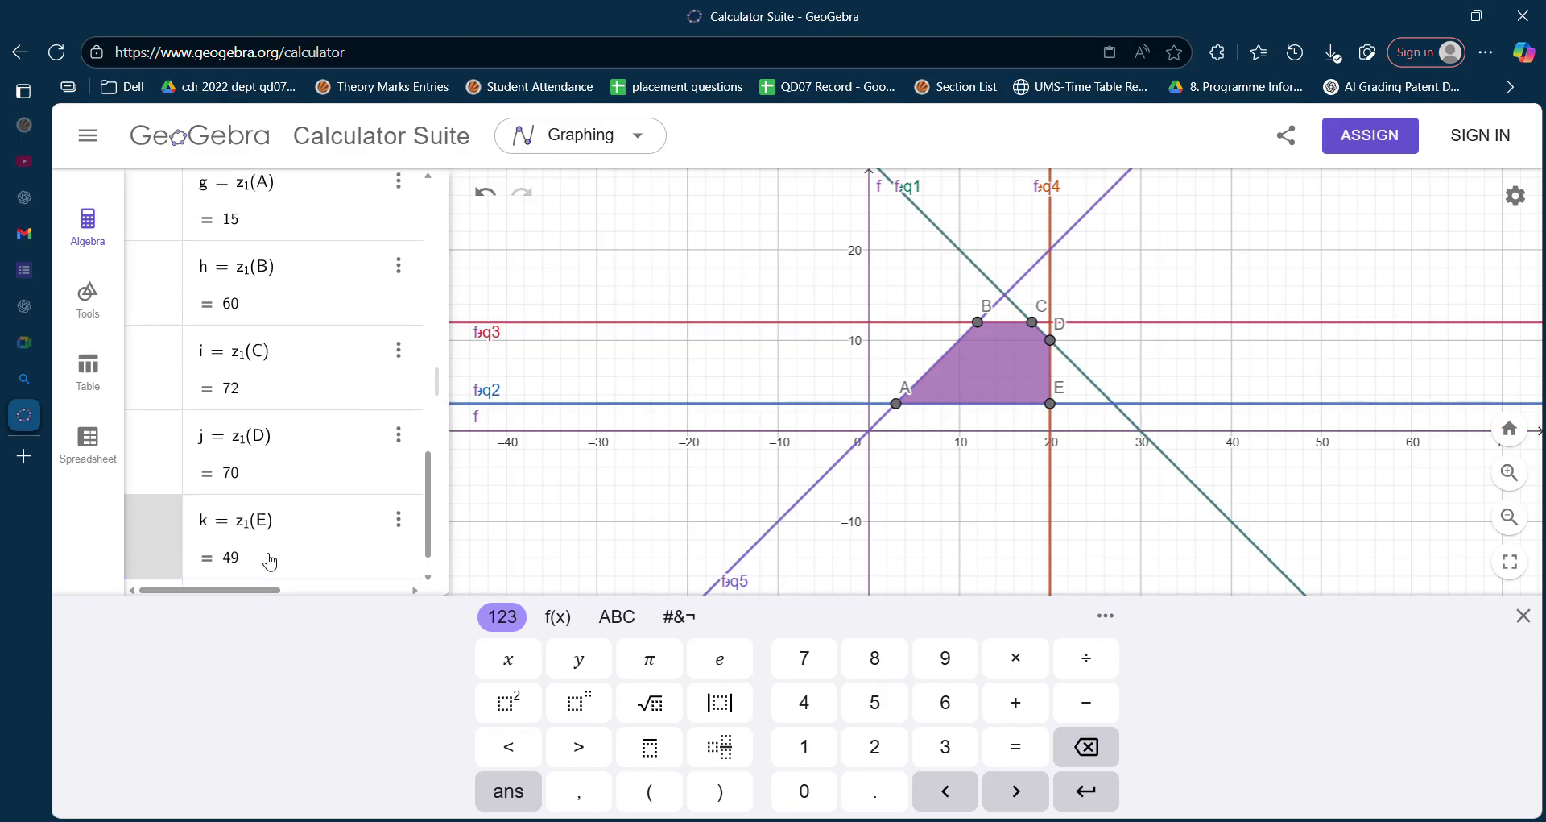
{"action": "scroll", "coordinate": [270, 562], "scroll_direction": "up", "scroll_amount": 1}
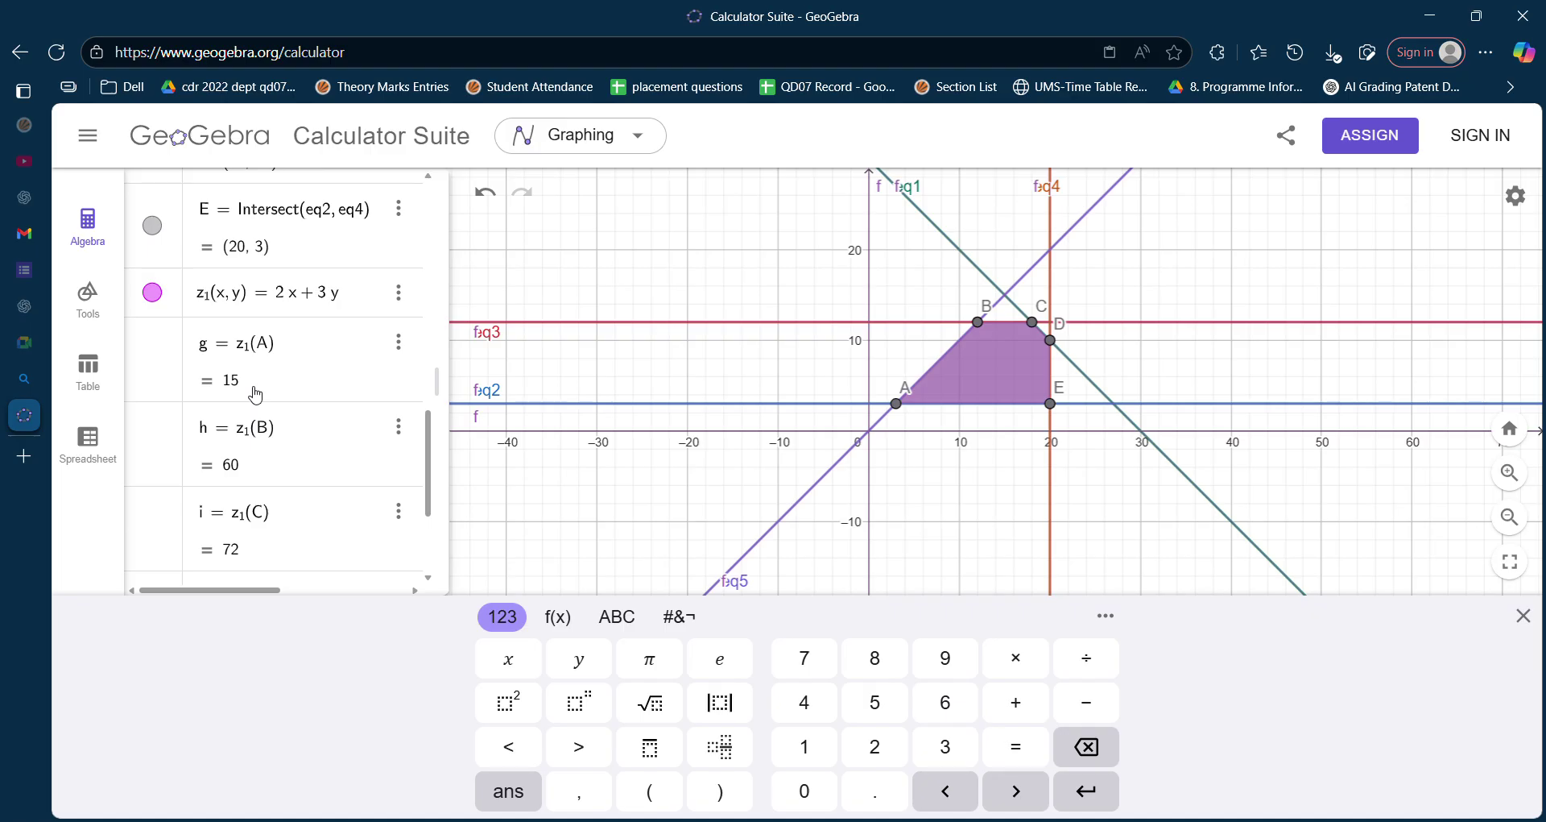
{"action": "scroll", "coordinate": [255, 393], "scroll_direction": "down", "scroll_amount": 1}
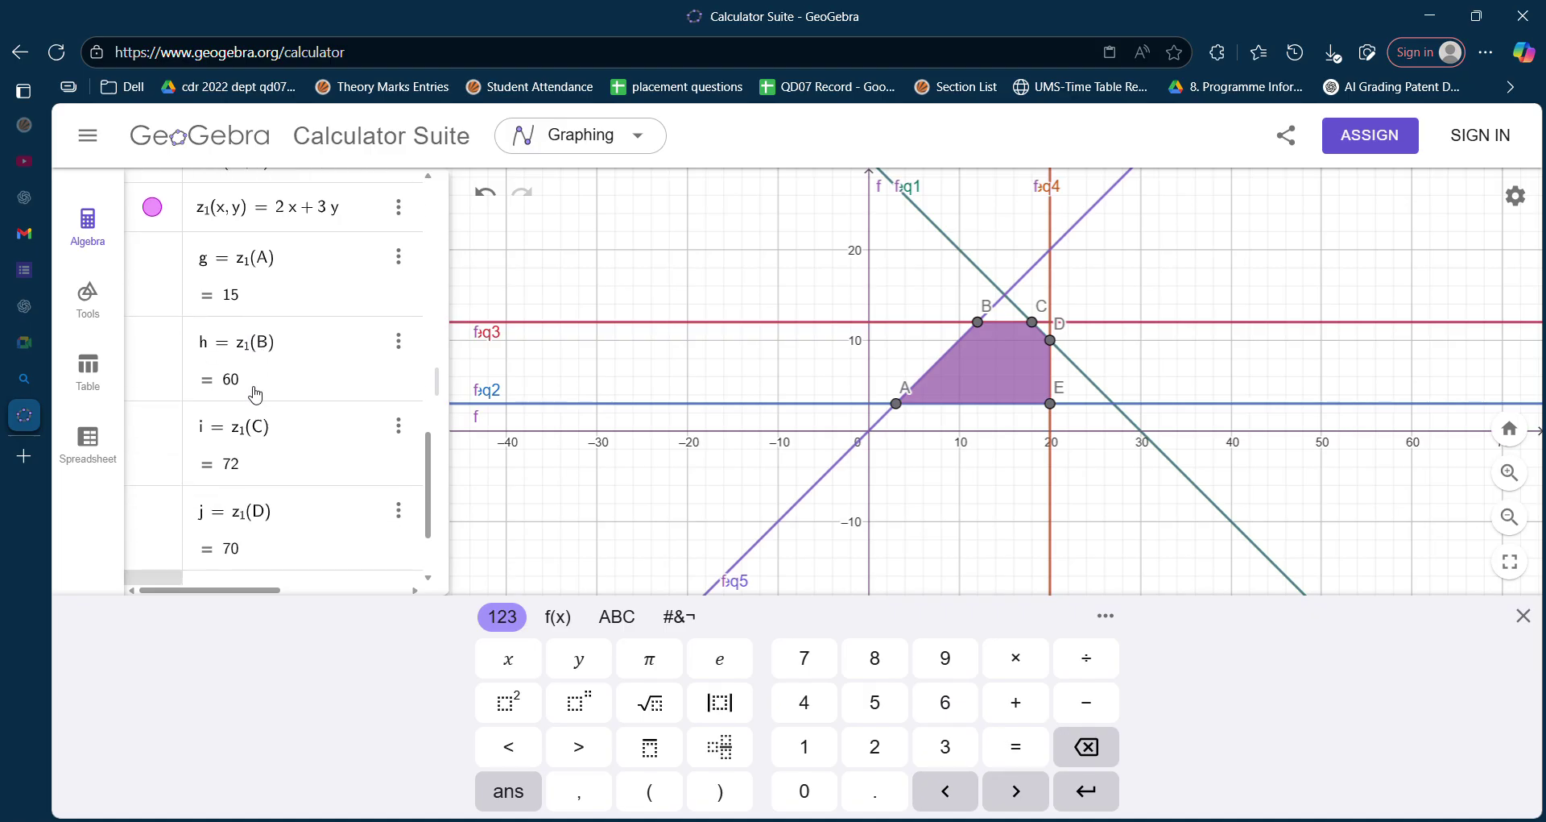
{"action": "scroll", "coordinate": [255, 393], "scroll_direction": "down", "scroll_amount": 1}
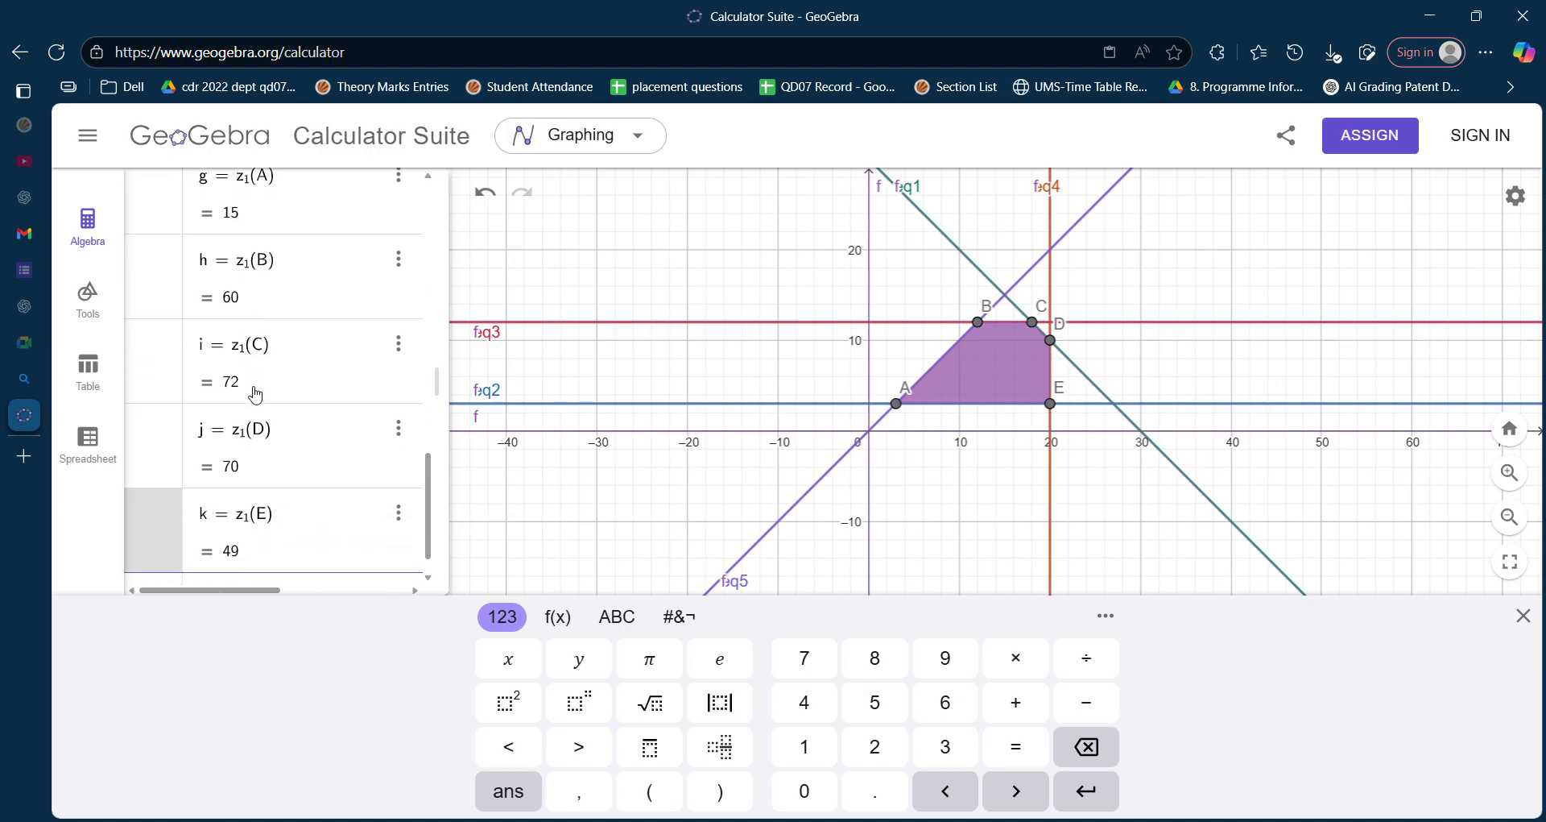
{"action": "scroll", "coordinate": [255, 393], "scroll_direction": "down", "scroll_amount": 1}
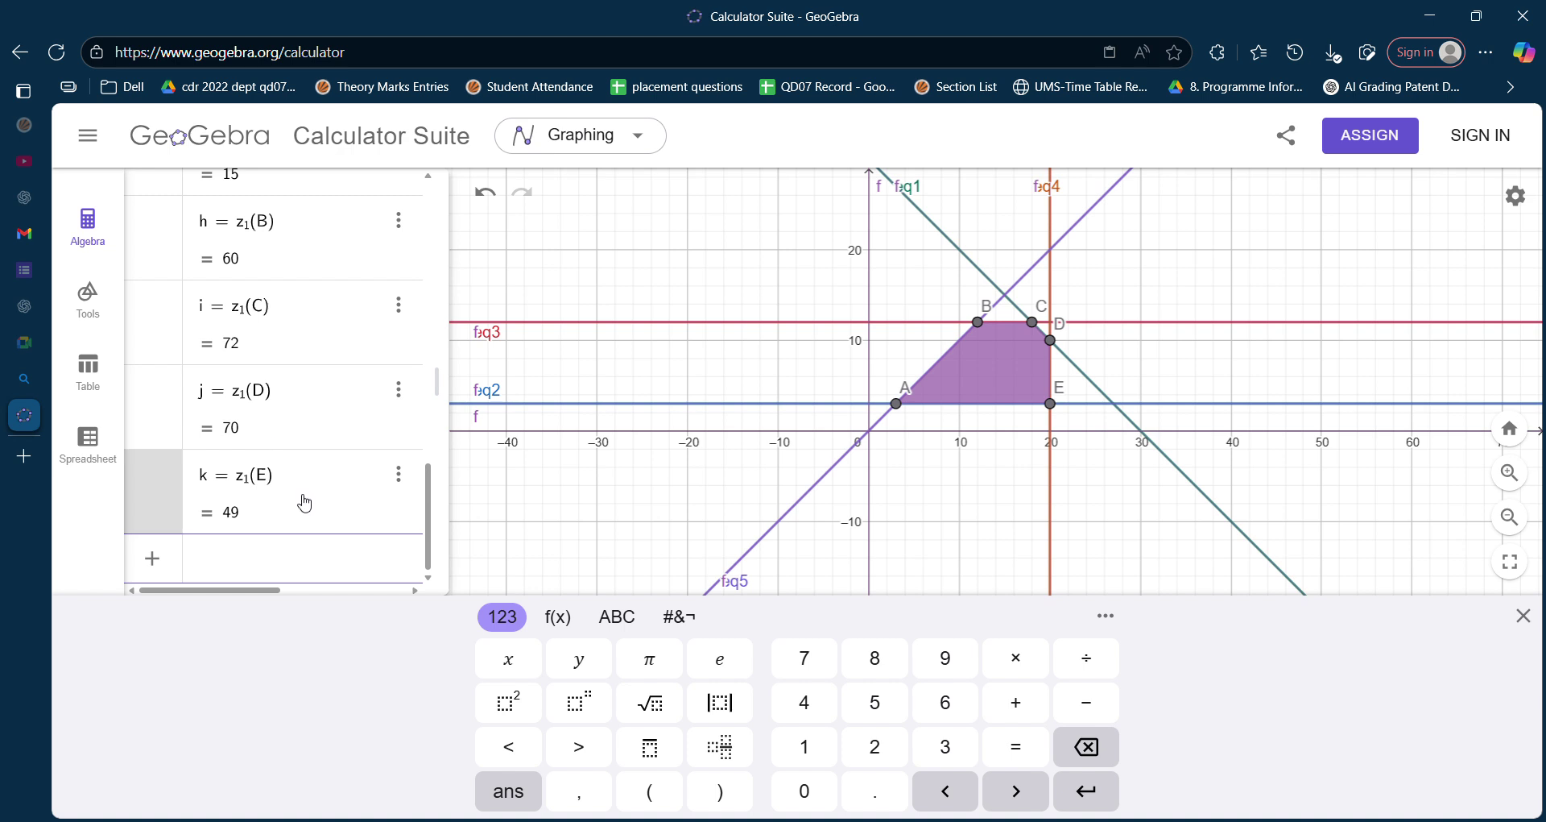
{"action": "scroll", "coordinate": [304, 502], "scroll_direction": "up", "scroll_amount": 2}
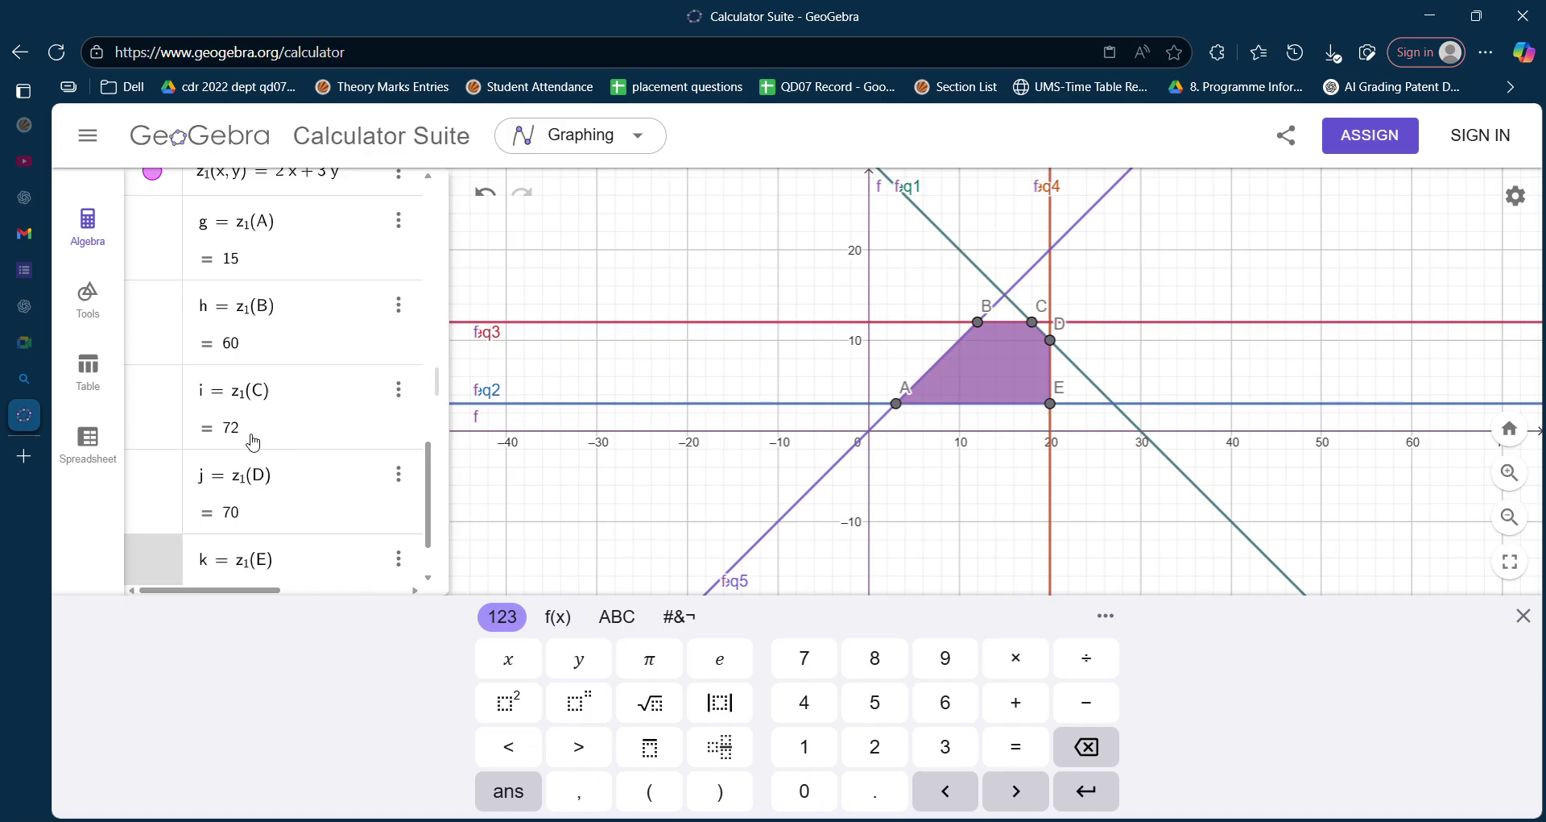
{"action": "scroll", "coordinate": [252, 442], "scroll_direction": "down", "scroll_amount": 2}
{"action": "scroll", "coordinate": [256, 419], "scroll_direction": "up", "scroll_amount": 3}
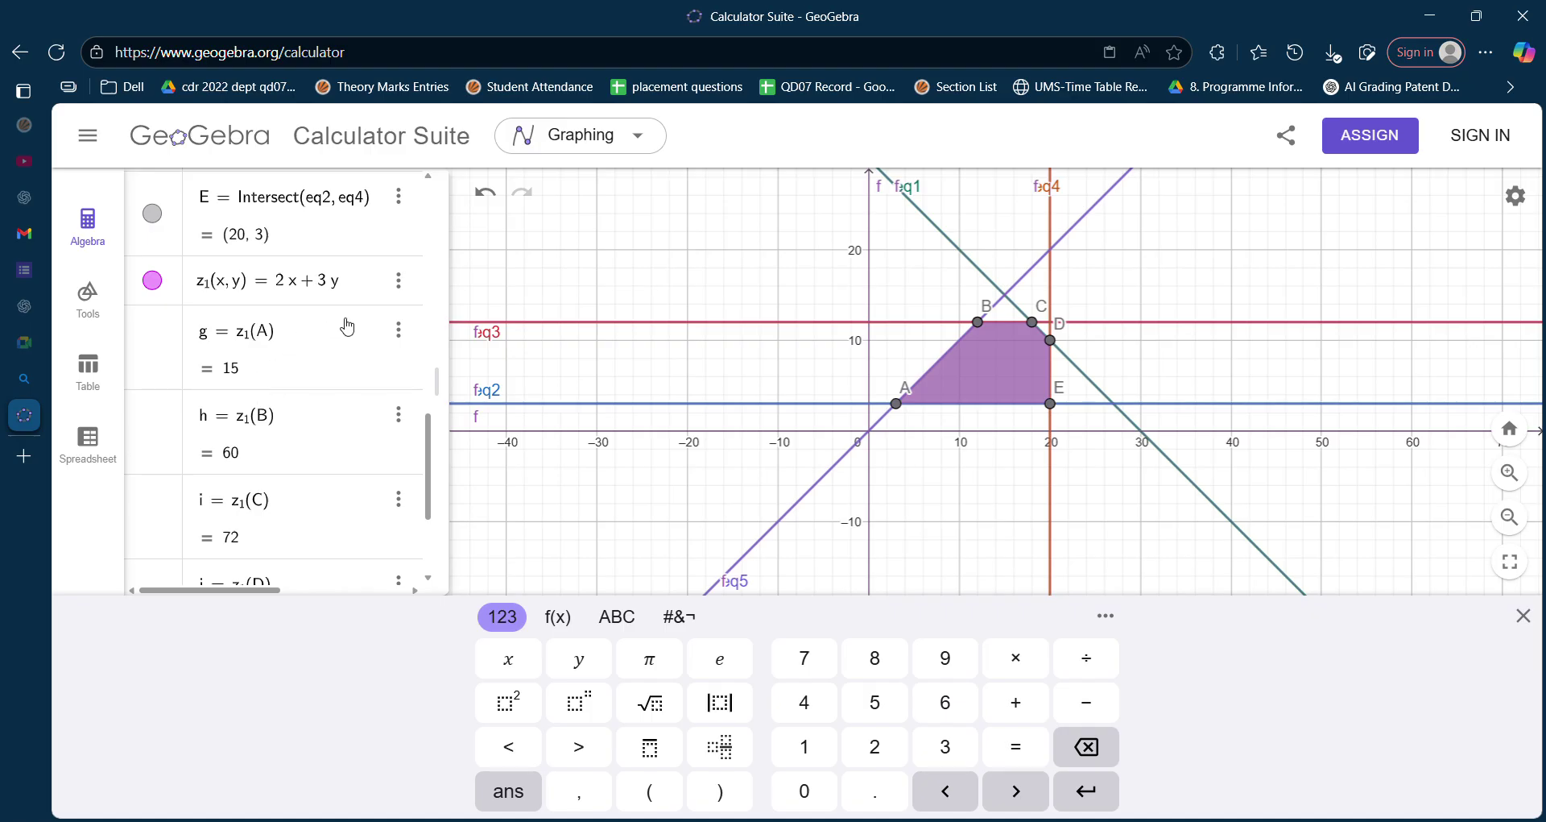
{"action": "scroll", "coordinate": [346, 325], "scroll_direction": "down", "scroll_amount": 3}
{"action": "scroll", "coordinate": [347, 325], "scroll_direction": "up", "scroll_amount": 6}
{"action": "scroll", "coordinate": [346, 325], "scroll_direction": "up", "scroll_amount": 5}
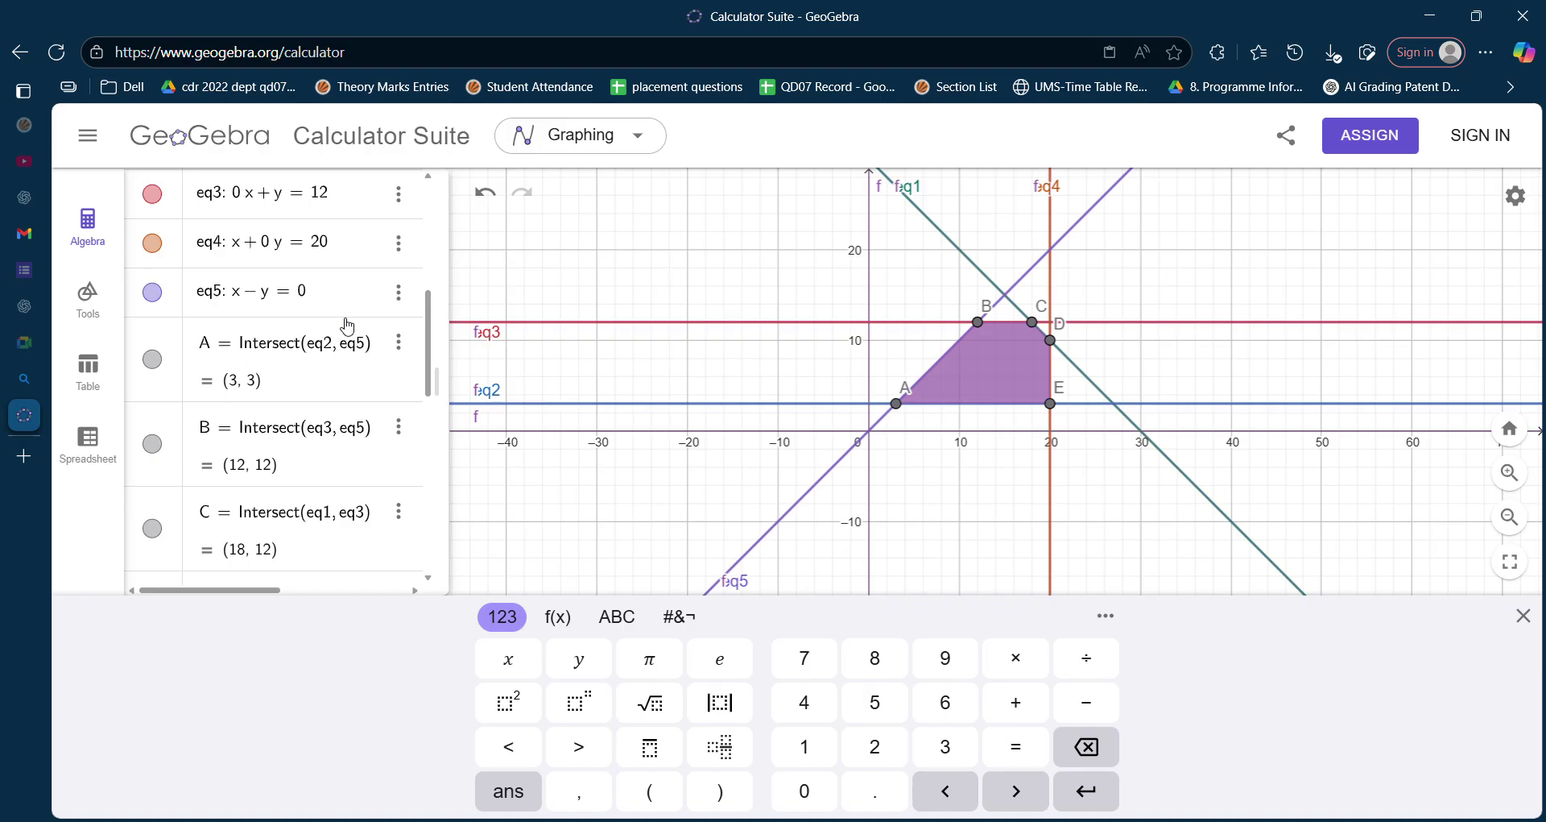
{"action": "scroll", "coordinate": [347, 325], "scroll_direction": "up", "scroll_amount": 5}
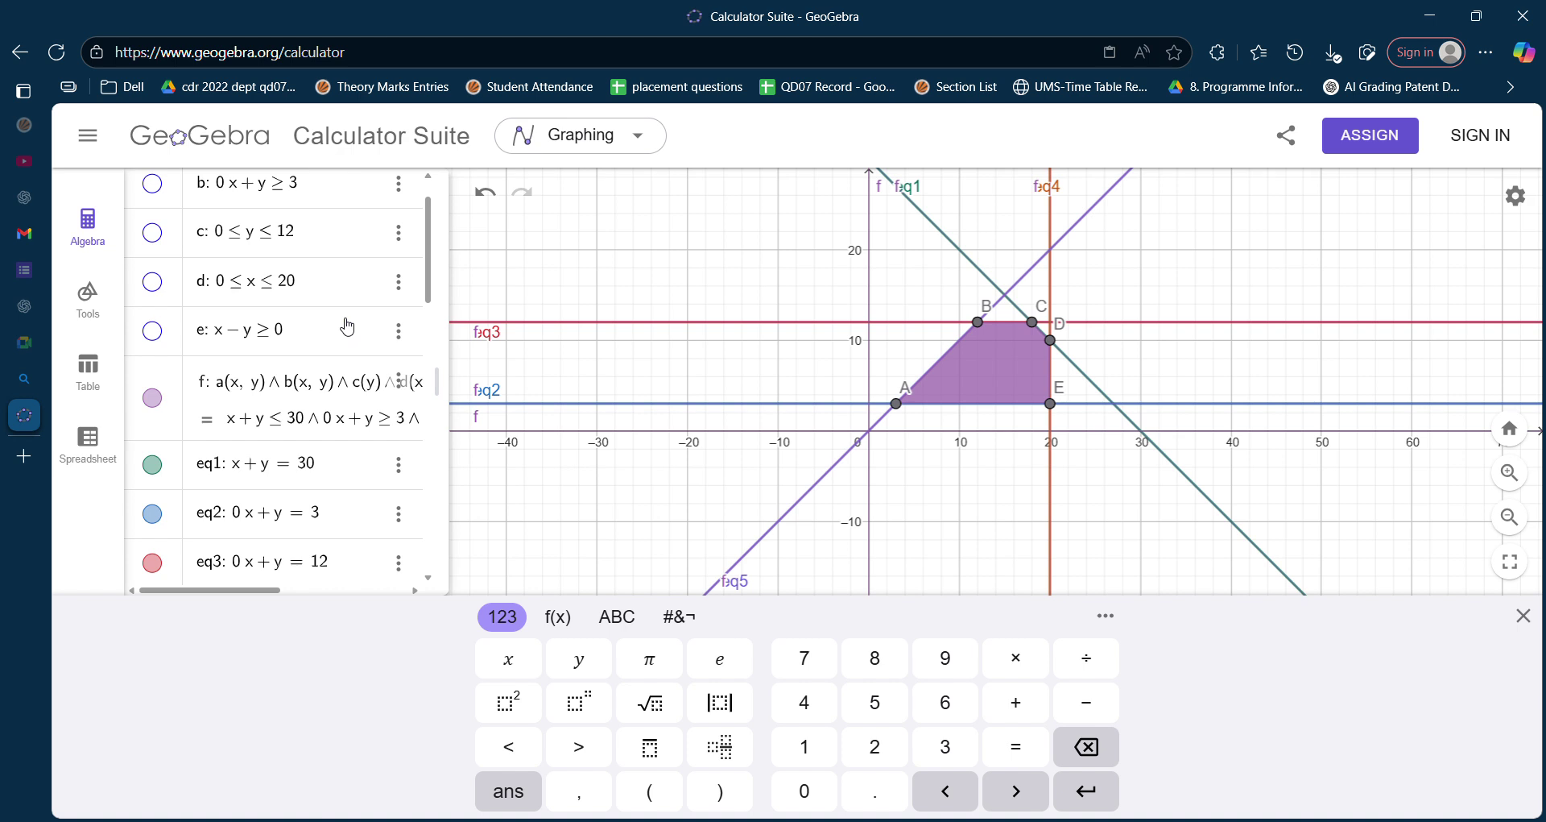
{"action": "scroll", "coordinate": [347, 325], "scroll_direction": "up", "scroll_amount": 1}
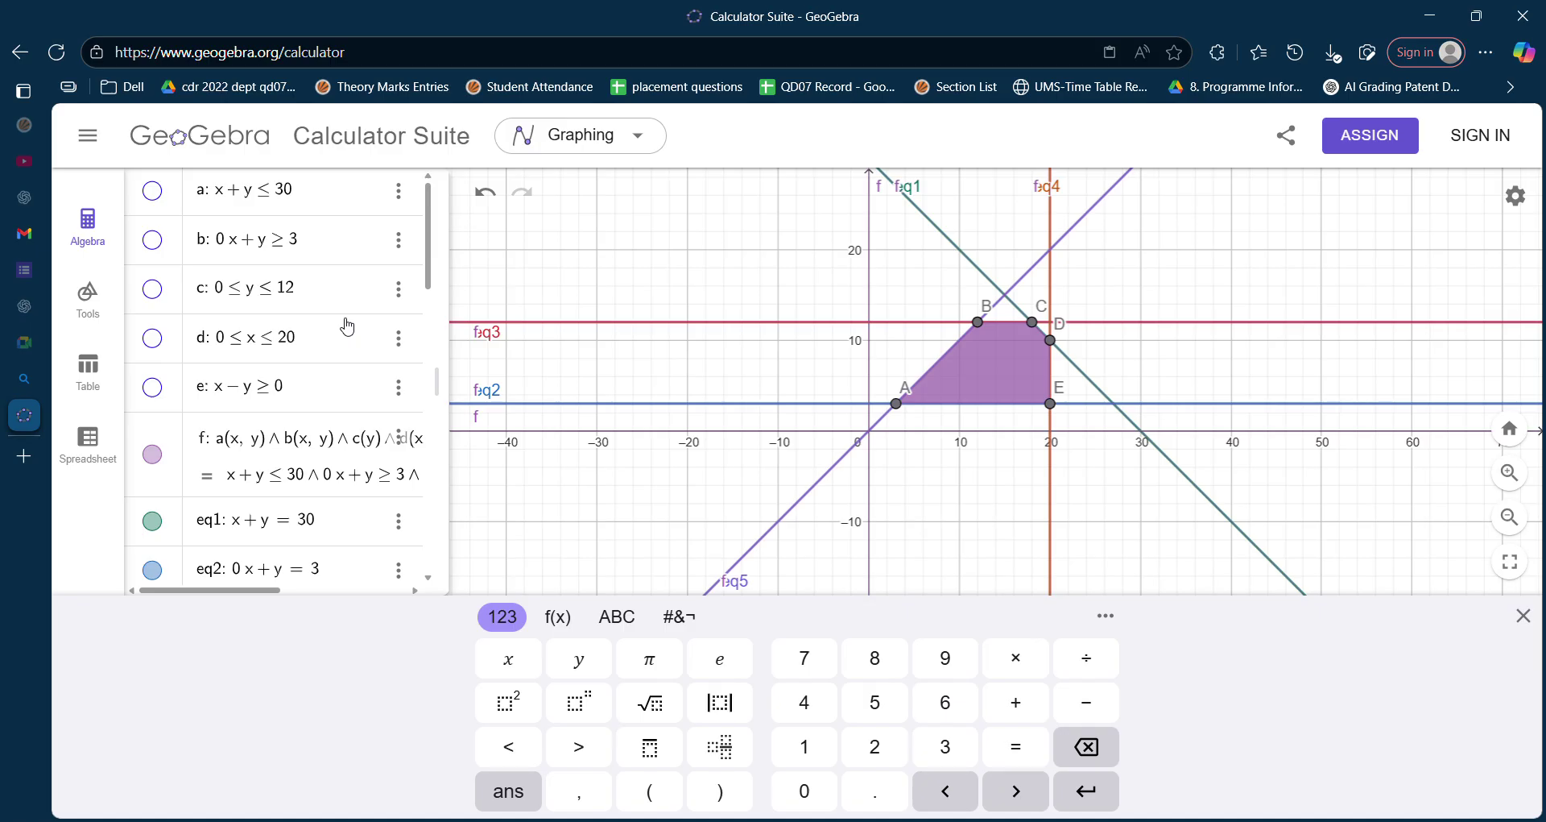